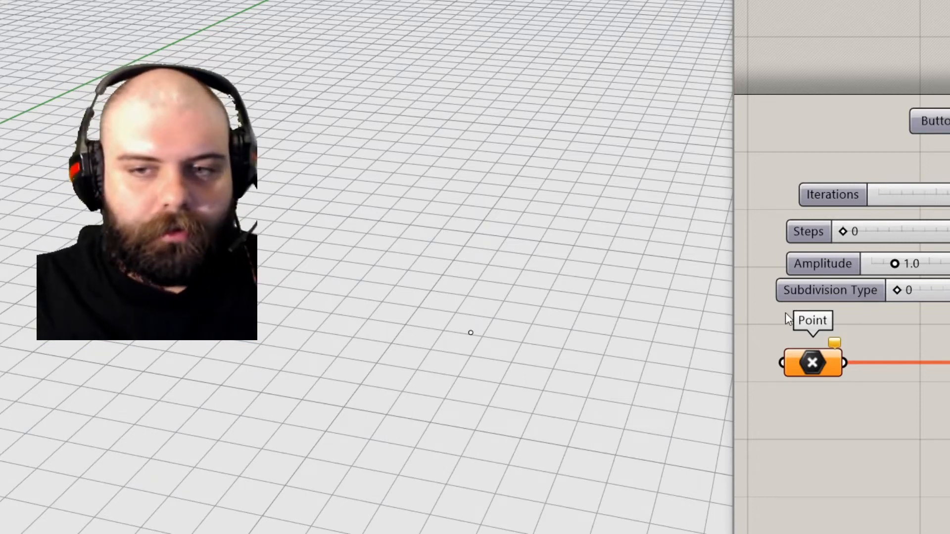
- Set the Point parameter to a single point picked in the viewport
scroll(510, 311, "up", 2)
left_click(468, 348)
right_click(815, 364)
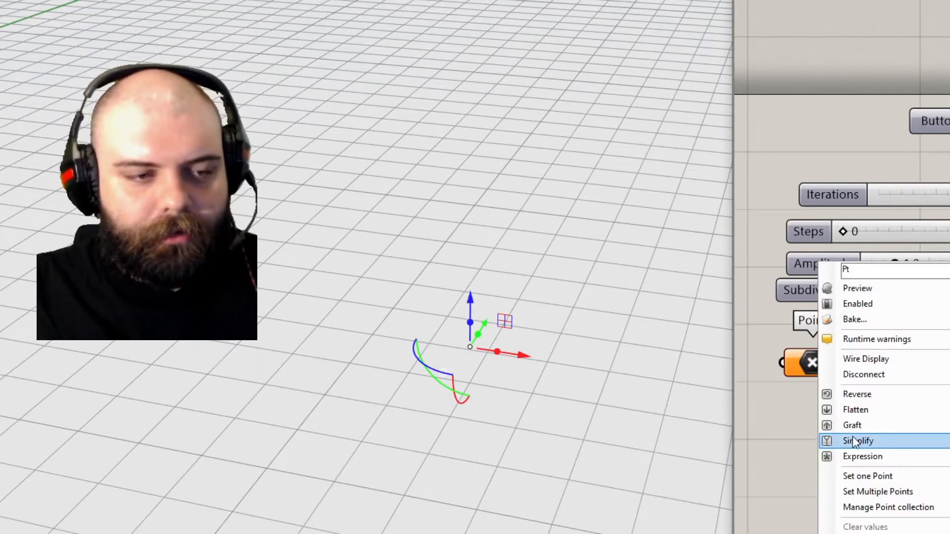
left_click(864, 477)
mouse_move(474, 276)
right_mouse_down()
mouse_move(460, 278)
mouse_move(466, 290)
right_mouse_up()
- Drag the Iterations, Steps and Amplitude sliders to vary the branching tree preview
left_click_drag(949, 198, 912, 200)
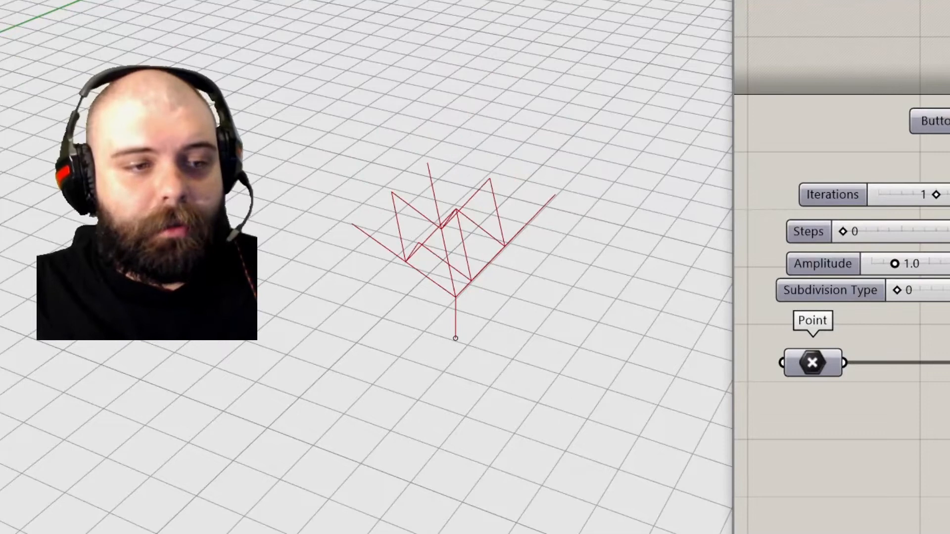
mouse_move(850, 233)
left_mouse_down()
mouse_move(877, 234)
mouse_move(841, 234)
left_mouse_up()
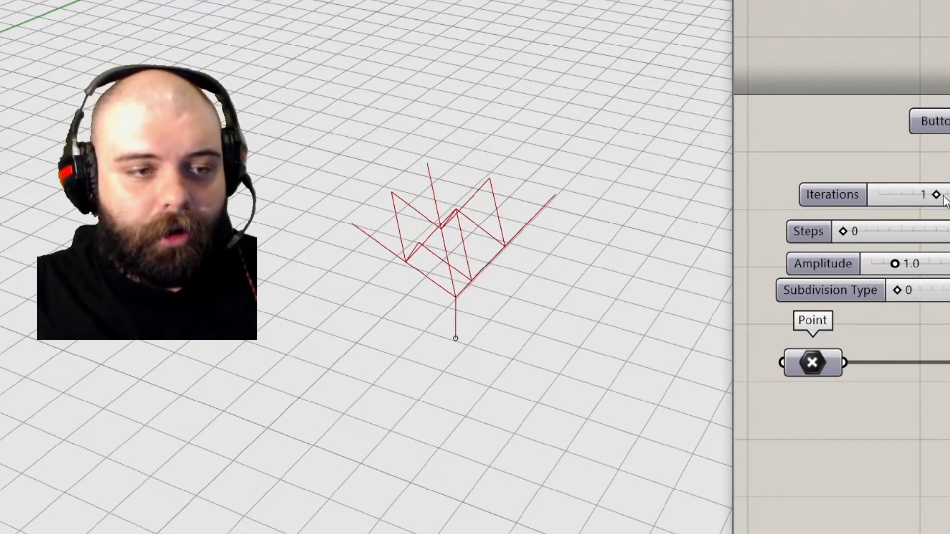
left_click_drag(937, 196, 949, 197)
left_click_drag(902, 265, 949, 293)
mouse_move(949, 196)
left_mouse_down()
mouse_move(935, 194)
mouse_move(949, 196)
left_mouse_up()
left_click_drag(843, 232, 866, 231)
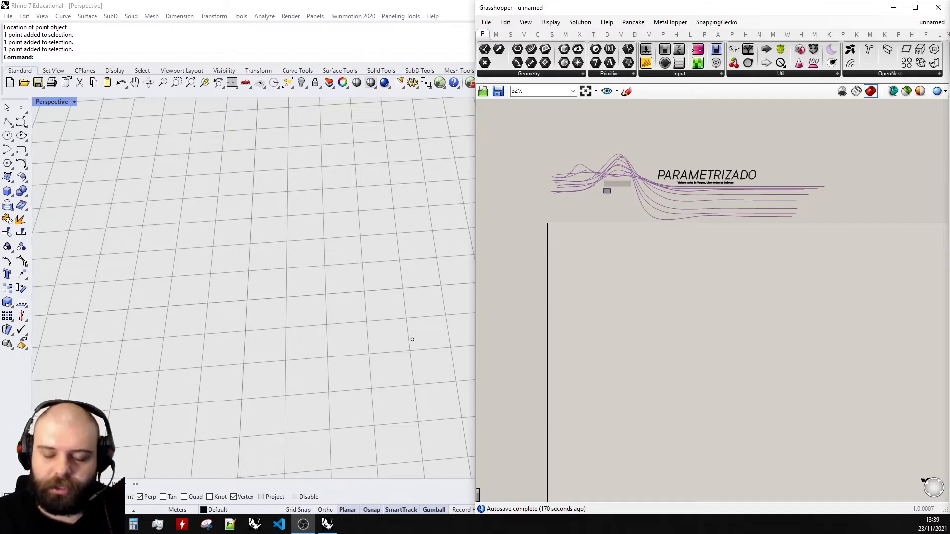
- Start a freehand sketch on the canvas, drawing a vertical trunk with branches spreading from its top
scroll(373, 293, "down", 3)
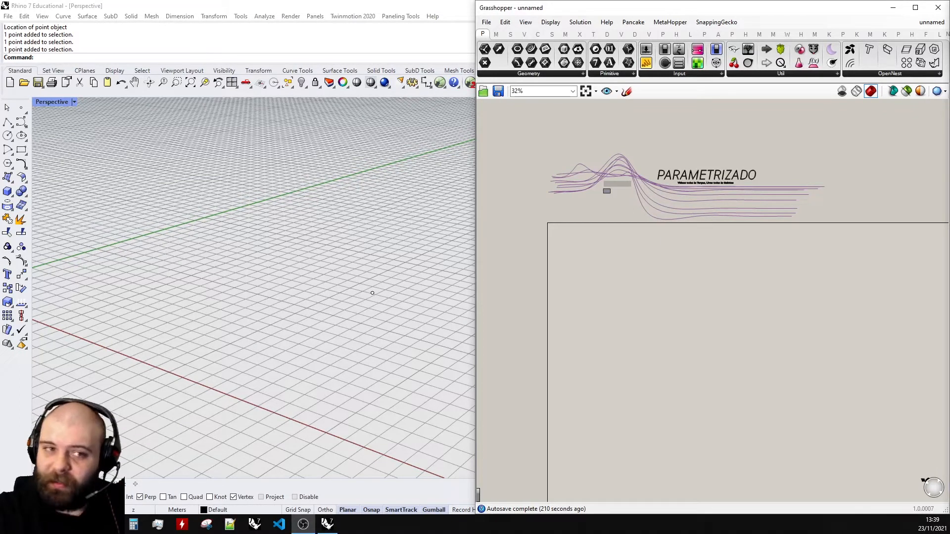
scroll(601, 233, "up", 5)
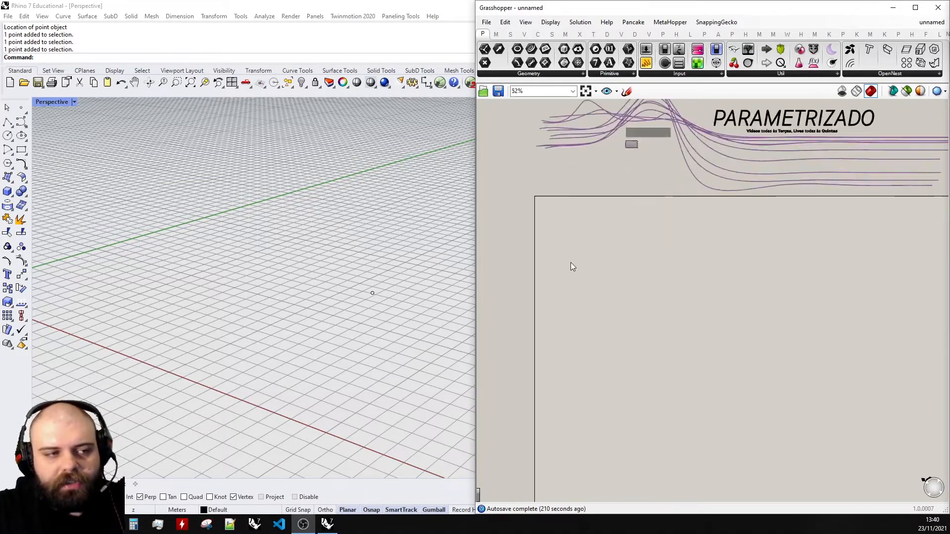
scroll(536, 229, "up", 1)
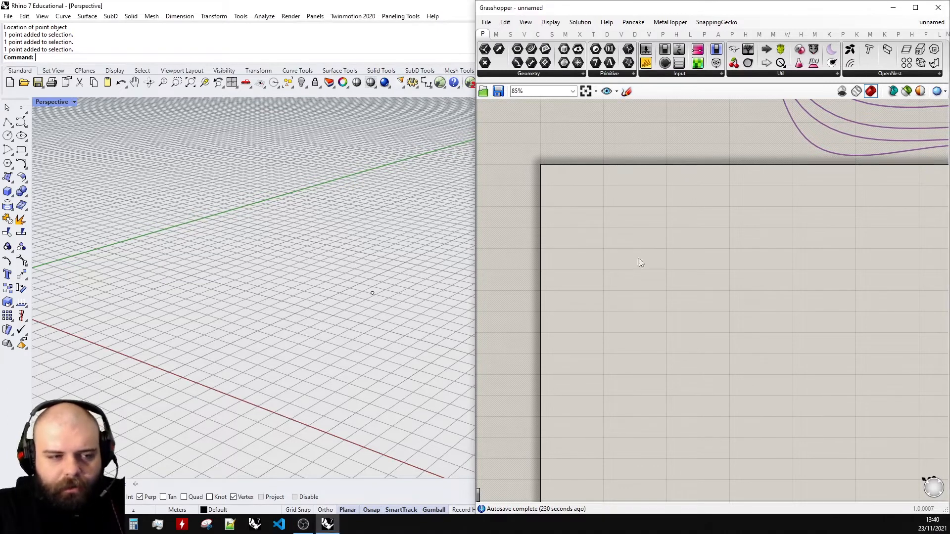
left_click(627, 91)
scroll(688, 332, "up", 4)
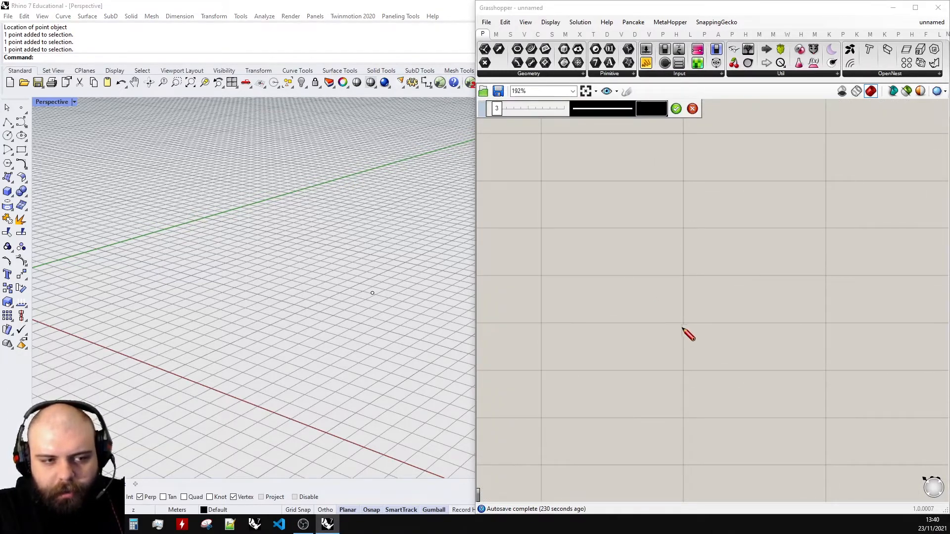
scroll(682, 328, "down", 2)
left_click_drag(676, 331, 678, 237)
scroll(664, 305, "down", 3)
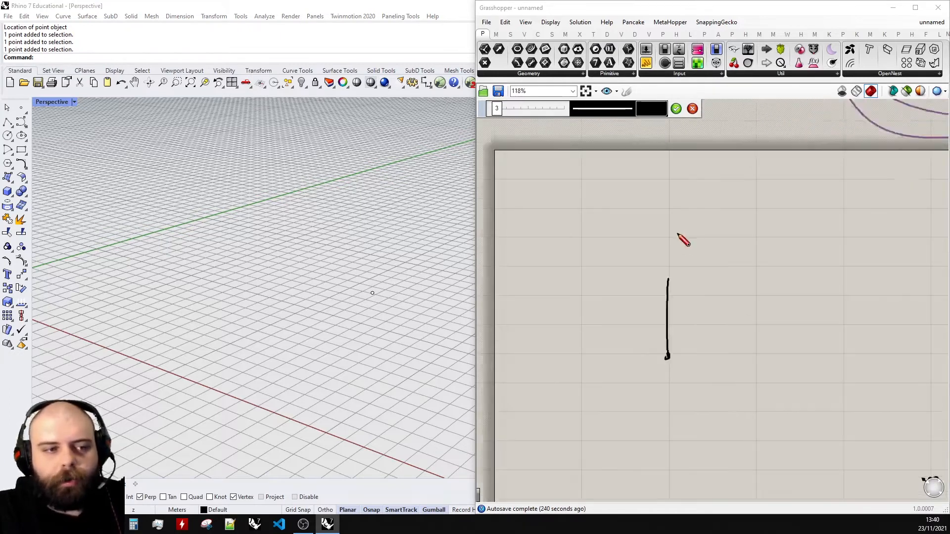
scroll(678, 238, "up", 4)
left_click_drag(668, 286, 726, 222)
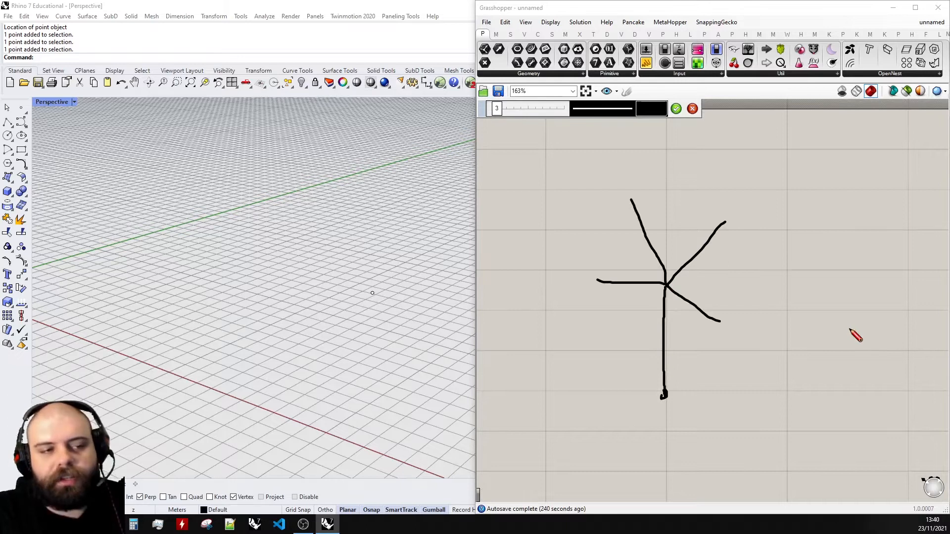
- Add second-level branches to the ends of the sketched tree's branches
scroll(685, 283, "down", 3)
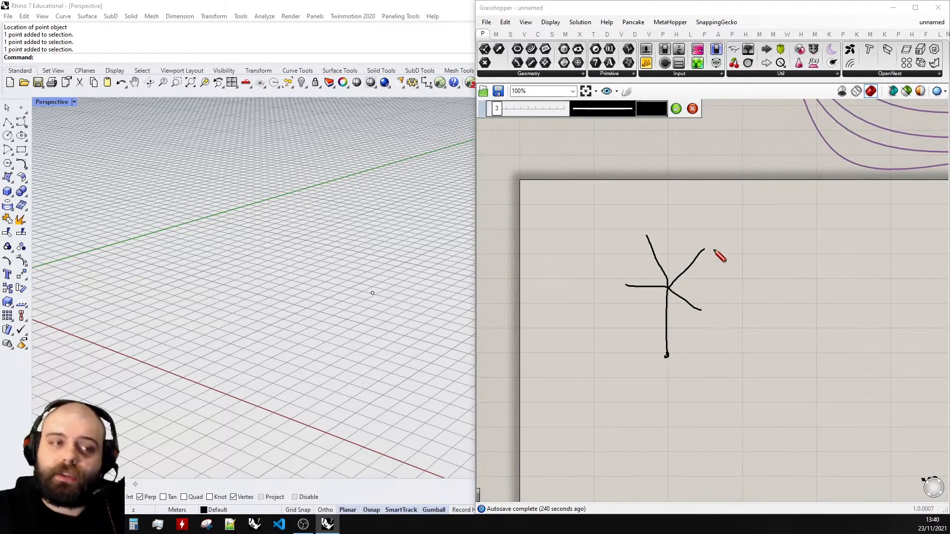
scroll(715, 253, "up", 3)
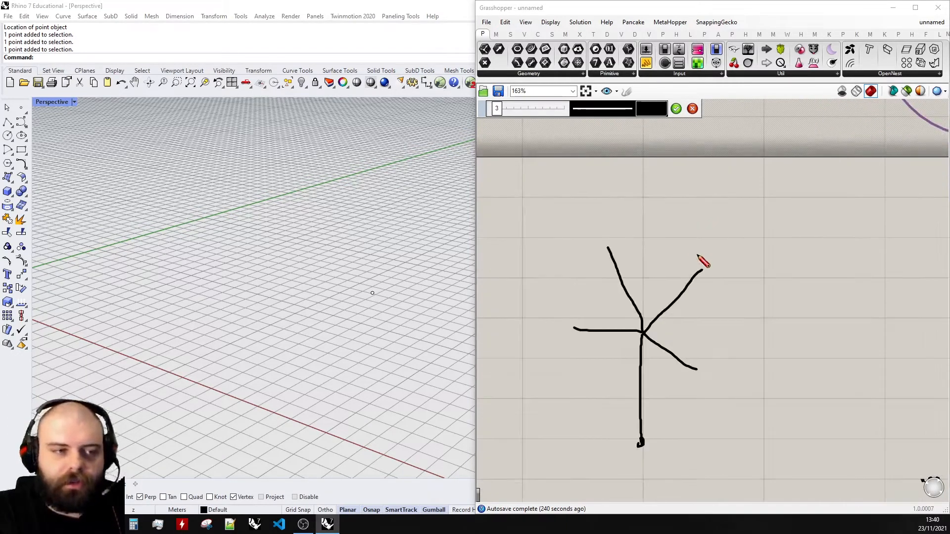
left_click_drag(705, 273, 777, 200)
left_click_drag(701, 271, 699, 185)
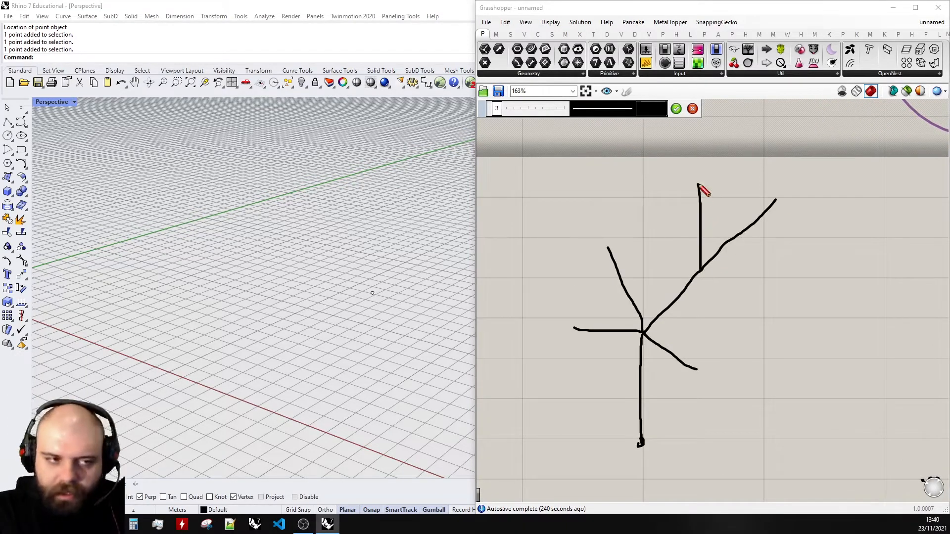
mouse_move(701, 268)
left_mouse_down()
mouse_move(653, 222)
mouse_move(765, 271)
left_mouse_up()
left_click_drag(609, 246, 633, 177)
mouse_move(609, 246)
left_mouse_down()
mouse_move(566, 171)
mouse_move(577, 257)
mouse_move(658, 214)
mouse_move(677, 193)
left_mouse_up()
left_click_drag(573, 329, 574, 285)
mouse_move(573, 330)
left_mouse_down()
mouse_move(517, 330)
mouse_move(568, 380)
mouse_move(615, 304)
left_mouse_up()
scroll(802, 249, "down", 2)
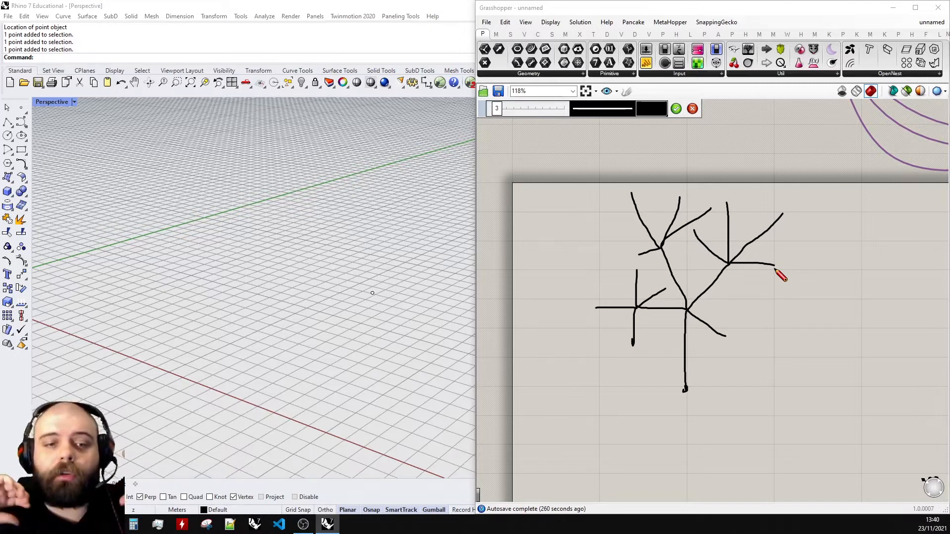
- Draw a rounded outline and a rectangle around the tree sketch and finish sketching
mouse_move(694, 153)
left_mouse_down()
mouse_move(537, 201)
mouse_move(596, 411)
mouse_move(868, 325)
mouse_move(829, 178)
mouse_move(692, 152)
left_mouse_up()
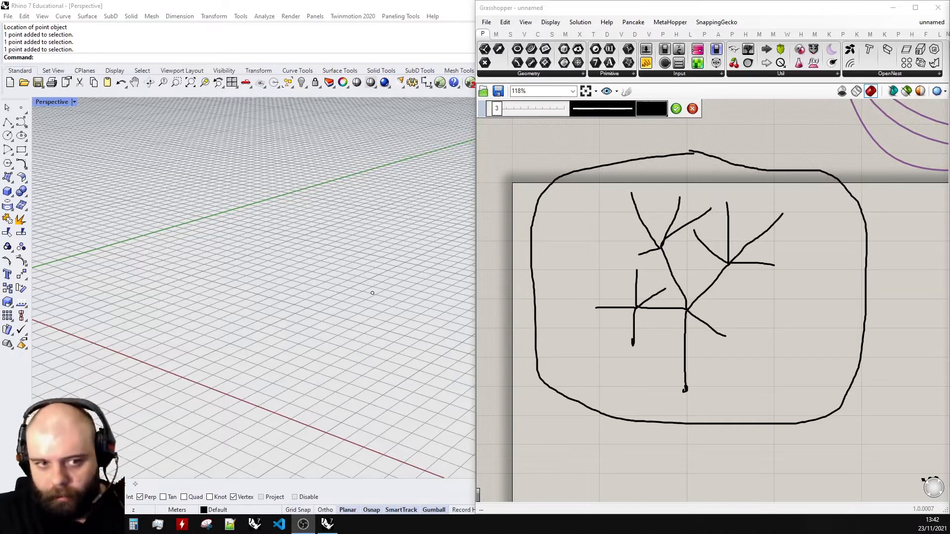
mouse_move(592, 185)
left_mouse_down()
mouse_move(799, 187)
mouse_move(801, 422)
mouse_move(634, 419)
mouse_move(576, 404)
mouse_move(578, 253)
mouse_move(586, 186)
mouse_move(596, 187)
left_mouse_up()
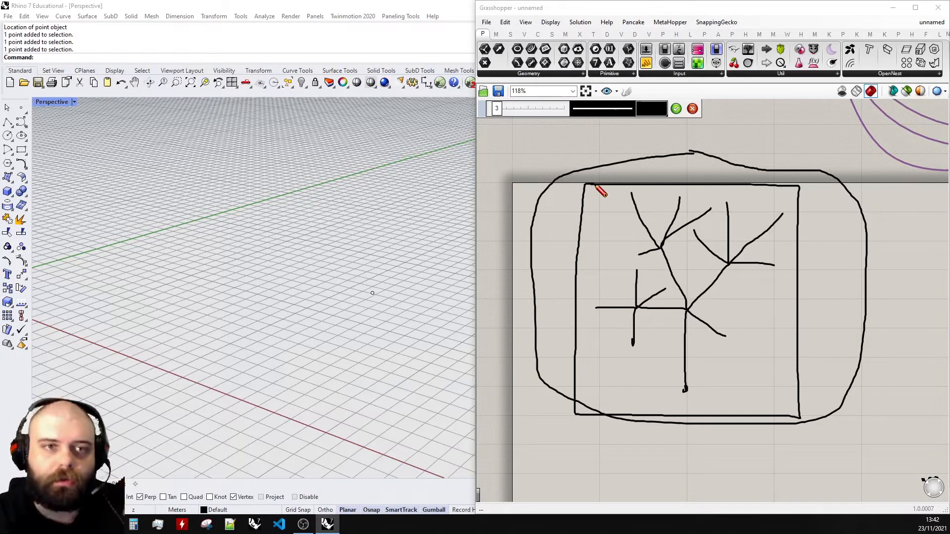
key("Return")
- Select the whole tree sketch and move it to the lower left of the canvas
scroll(597, 191, "down", 3)
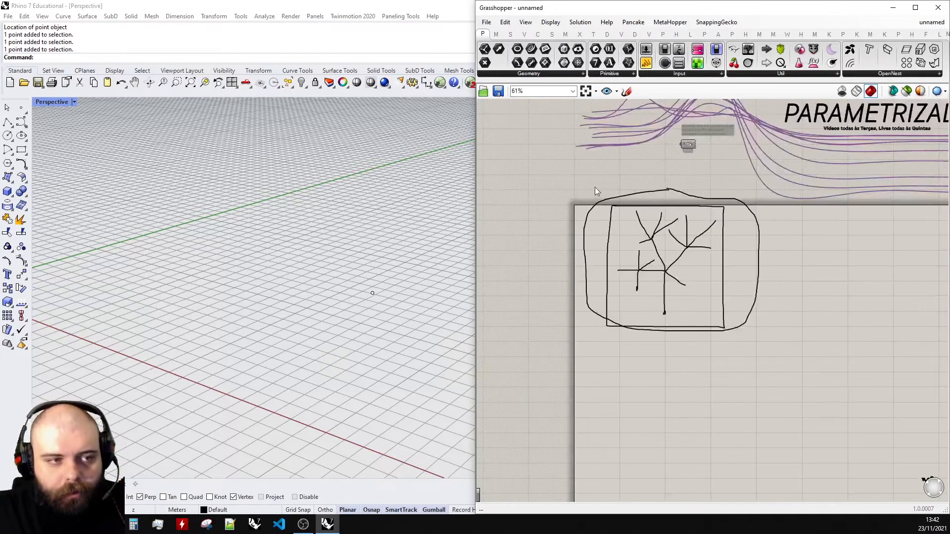
left_click_drag(574, 178, 787, 381)
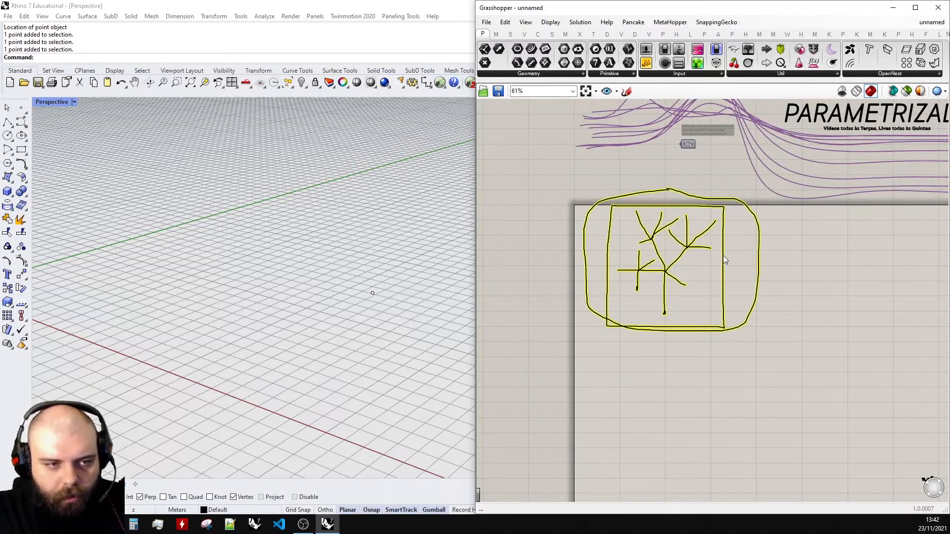
scroll(725, 260, "down", 2)
left_click_drag(732, 257, 578, 343)
left_click(642, 278)
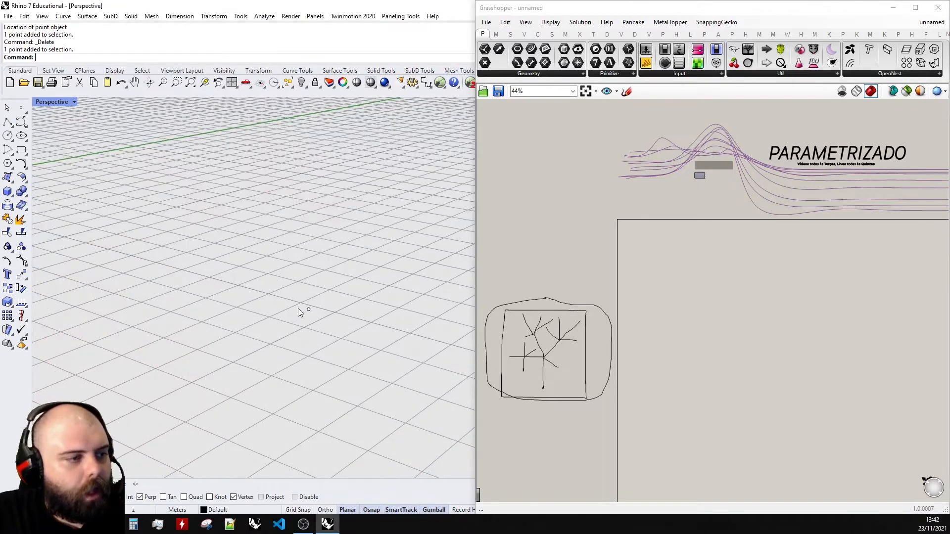
- Add a Point parameter to the canvas
scroll(320, 308, "up", 4)
scroll(296, 313, "down", 4)
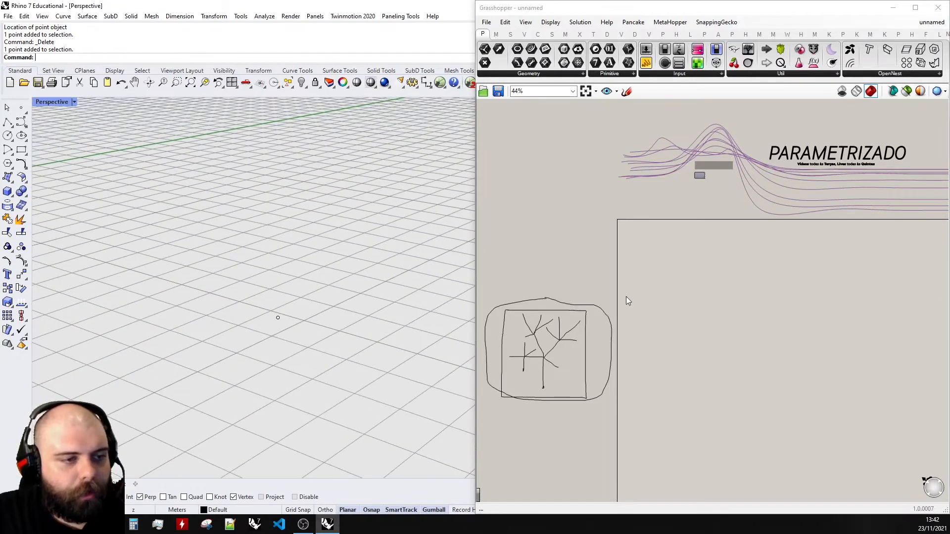
double_click(669, 266)
type("point")
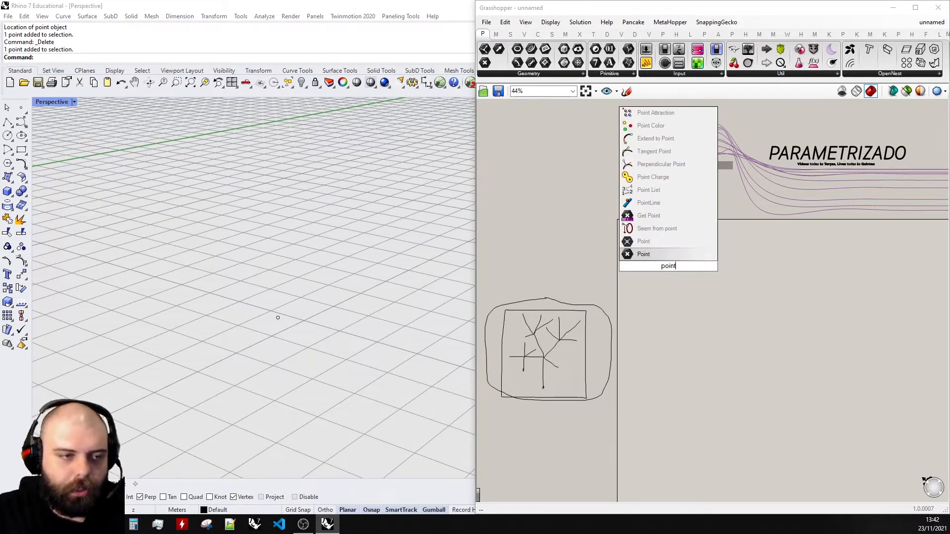
left_click(663, 254)
- Set the Point parameter to one point referenced from the Rhino viewport
scroll(688, 286, "up", 5)
right_click(695, 292)
left_click(733, 430)
left_click_drag(200, 279, 368, 378)
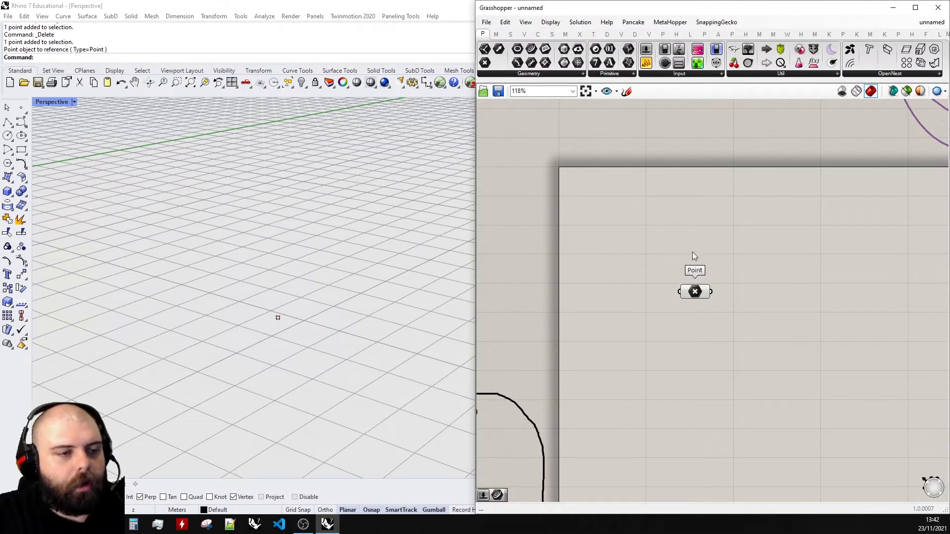
- Reposition the Point component and sketch a point marker below it
left_click_drag(695, 292, 643, 236)
left_click(671, 209)
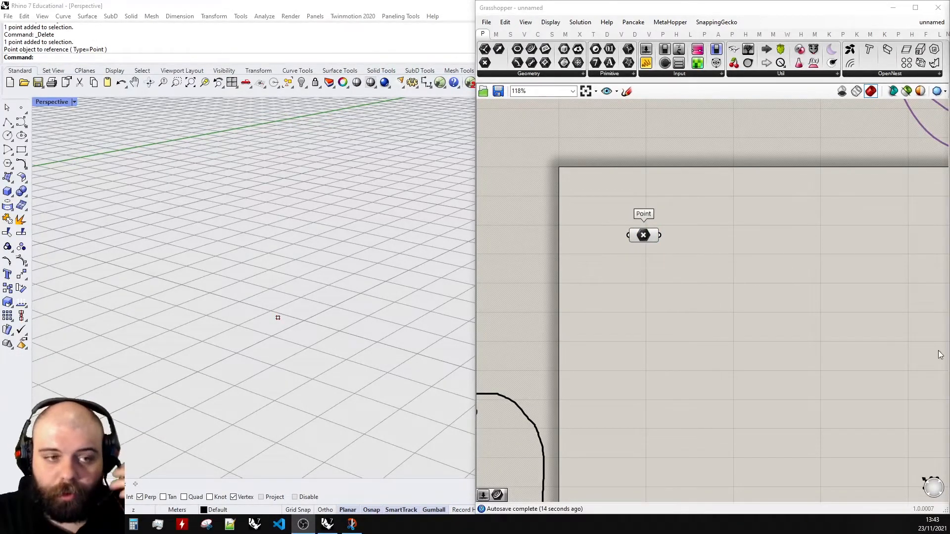
left_click(627, 92)
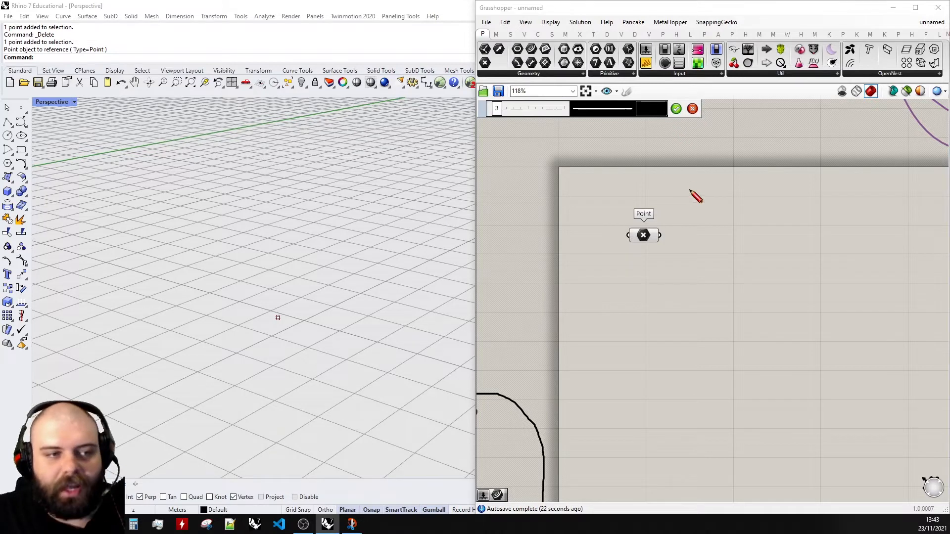
scroll(646, 218, "down", 2)
scroll(660, 262, "up", 5)
scroll(614, 334, "down", 3)
scroll(601, 418, "up", 5)
mouse_move(596, 413)
left_mouse_down()
mouse_move(619, 396)
mouse_move(623, 426)
left_mouse_up()
mouse_move(612, 382)
left_mouse_down()
mouse_move(612, 424)
mouse_move(629, 401)
mouse_move(625, 265)
left_mouse_up()
- Switch the sketch colour to red and draw a vertical line and an upward arrow from the marker
left_click(652, 108)
left_click(663, 157)
scroll(639, 374, "down", 2)
scroll(717, 277, "down", 2)
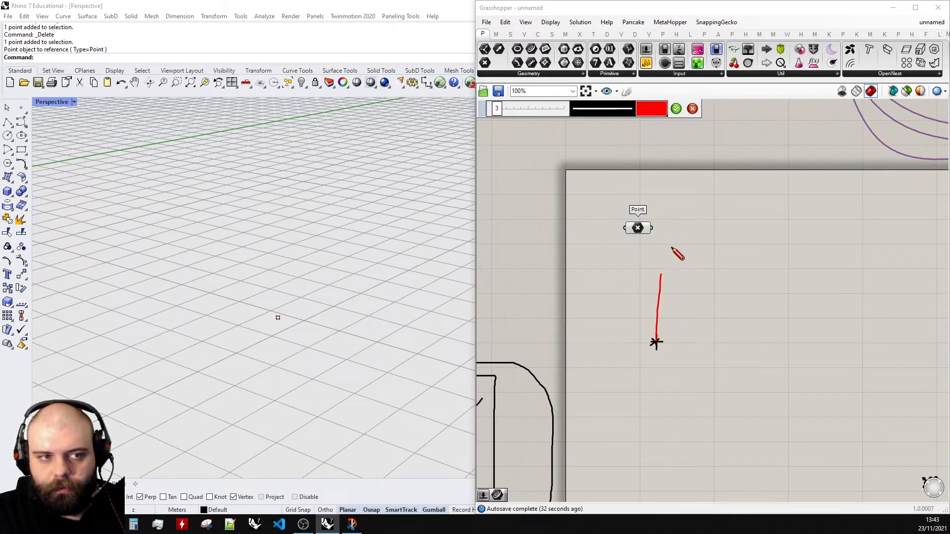
scroll(673, 311, "up", 5)
scroll(698, 341, "up", 4)
mouse_move(694, 345)
left_mouse_down()
mouse_move(668, 297)
mouse_move(718, 297)
left_mouse_up()
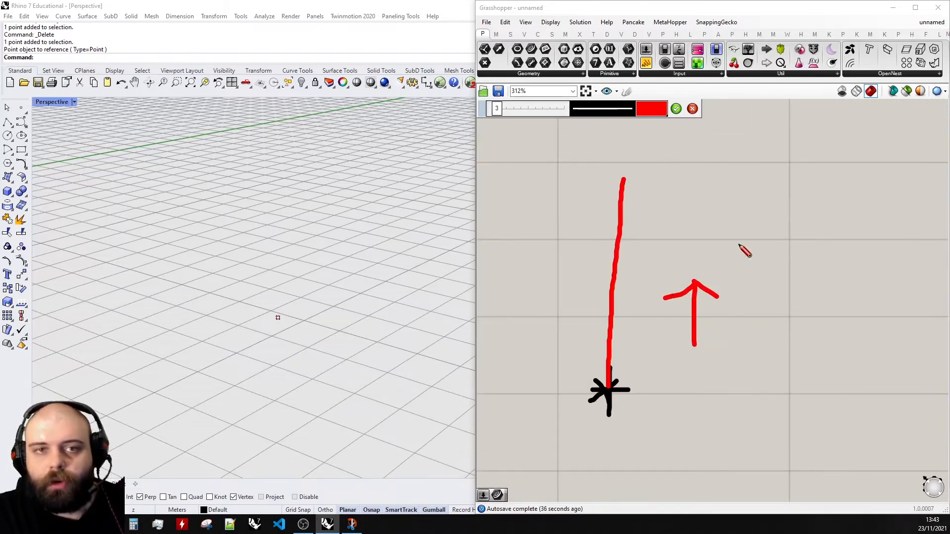
- Label the arrow with a z, finish sketching, and move the sketch below the Point component
scroll(755, 297, "down", 5)
scroll(745, 319, "up", 6)
mouse_move(640, 310)
left_mouse_down()
mouse_move(651, 339)
mouse_move(684, 339)
left_mouse_up()
left_click_drag(622, 315, 659, 321)
scroll(692, 315, "down", 7)
left_click(677, 110)
left_click_drag(756, 379, 574, 247)
left_click_drag(621, 298, 617, 339)
- Add a Line SDL component to the canvas
double_click(730, 240)
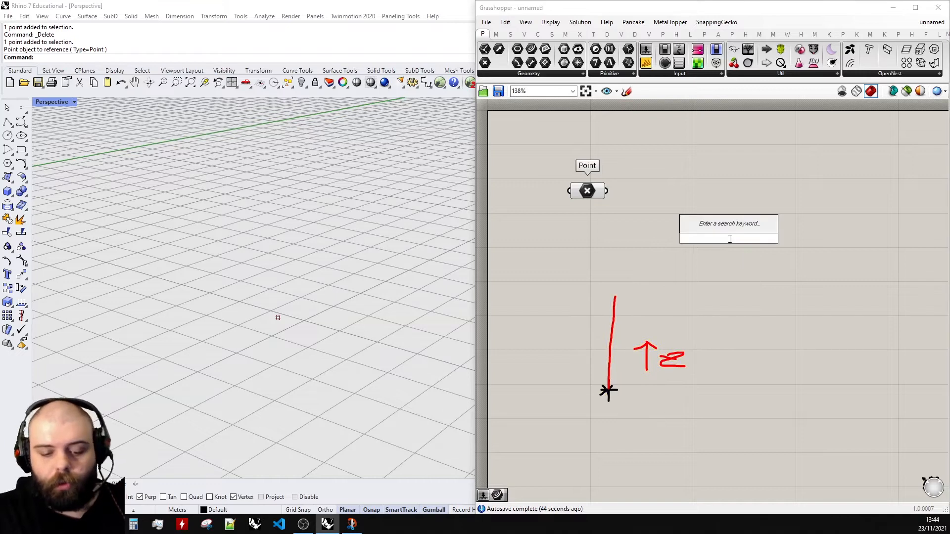
type("line sdl")
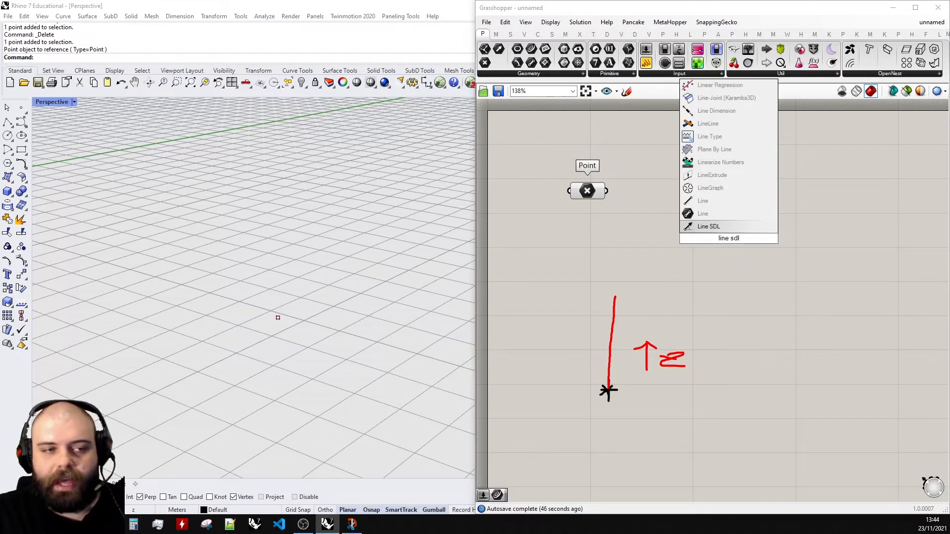
key("Return")
left_click(731, 242)
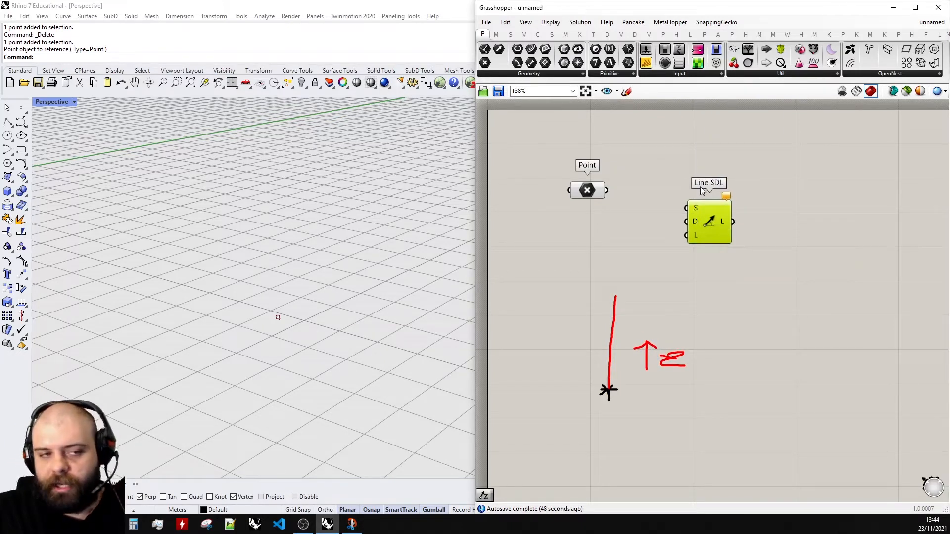
- Connect the Point output to the Line SDL start input S
scroll(705, 192, "down", 1)
scroll(711, 164, "up", 2)
left_click(640, 169)
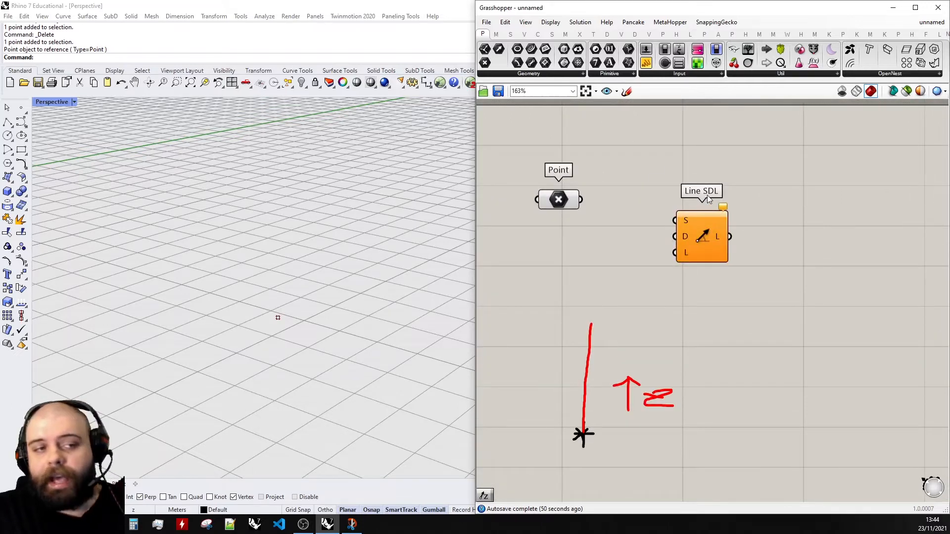
scroll(738, 195, "up", 2)
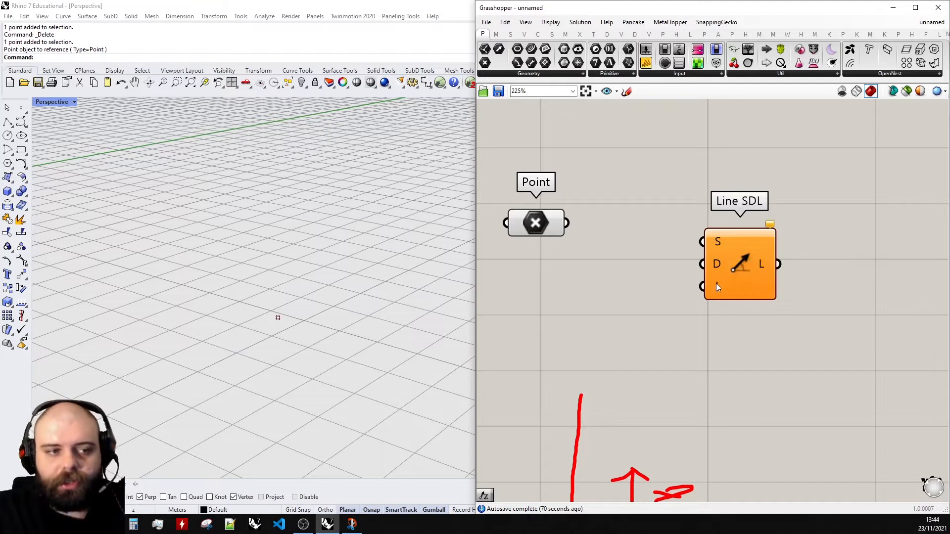
scroll(756, 286, "down", 2)
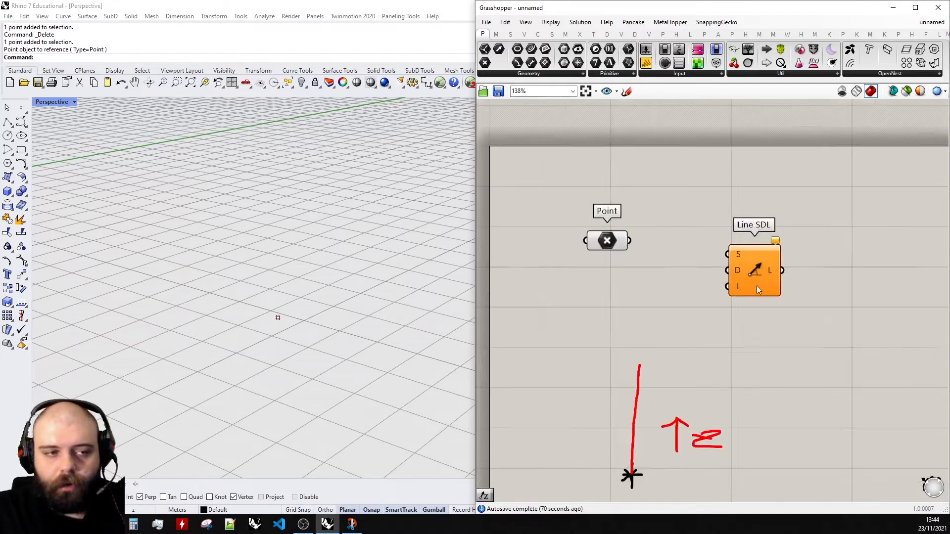
scroll(659, 267, "up", 2)
left_click_drag(649, 231, 824, 243)
left_click(695, 237)
scroll(628, 263, "down", 3)
scroll(772, 252, "up", 3)
left_click(712, 275)
scroll(237, 289, "up", 5)
scroll(288, 292, "down", 3)
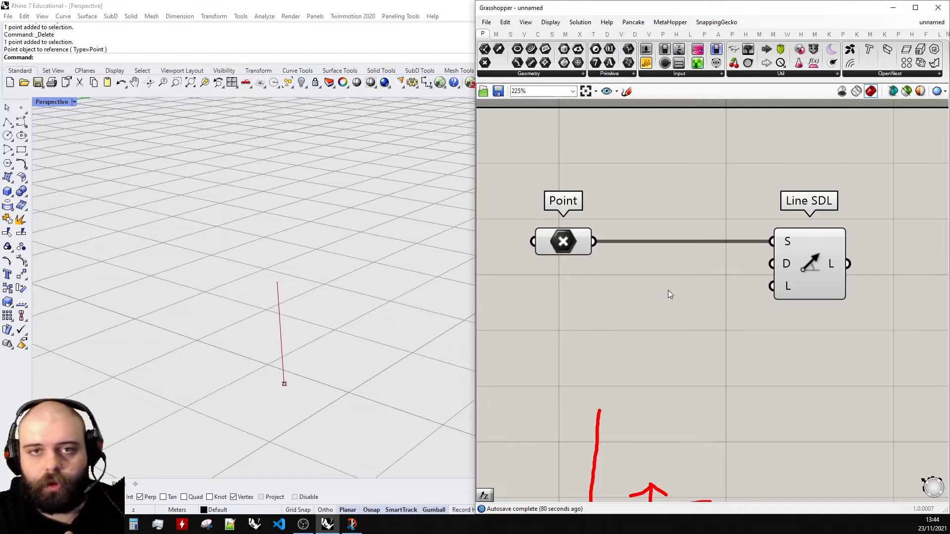
- Add a Unit Z component and connect its vector output to the Line SDL direction input D
scroll(658, 258, "down", 2)
scroll(648, 280, "up", 4)
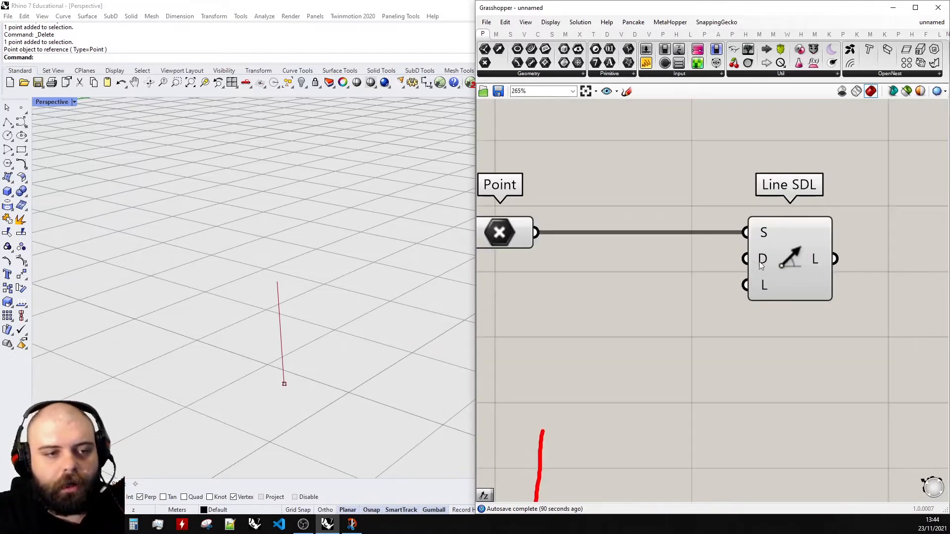
double_click(648, 280)
type("unit z")
key("Return")
left_click_drag(636, 267, 612, 278)
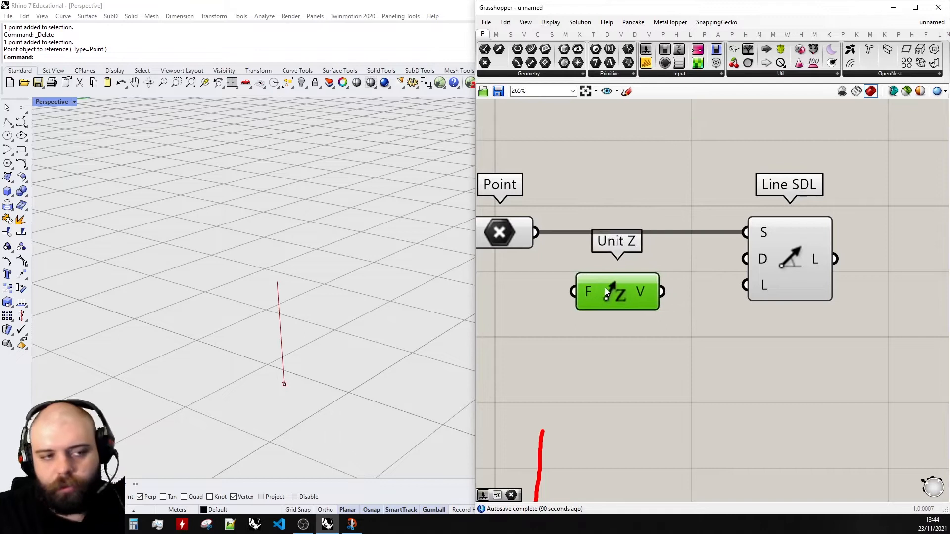
left_click_drag(667, 290, 746, 259)
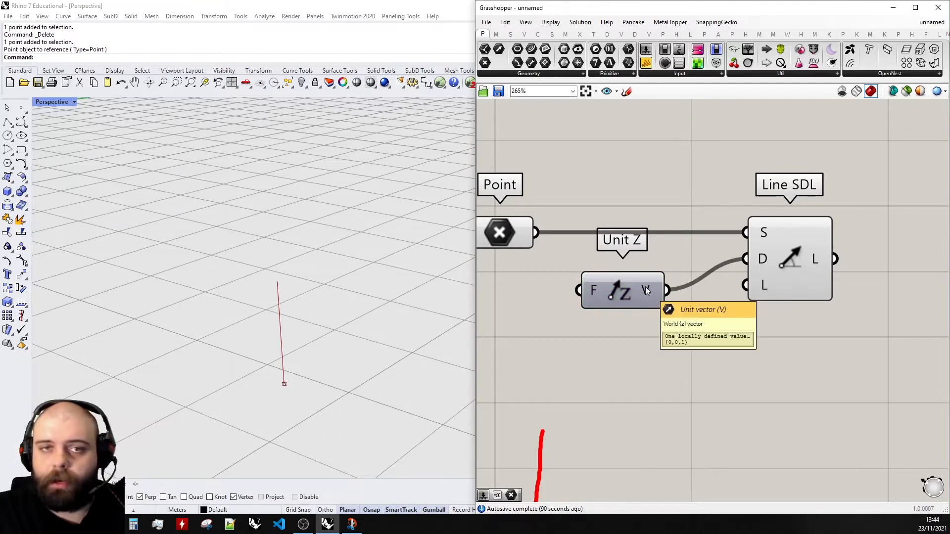
- Add a number slider ranging 0 to 5, connect it to the Line SDL length input L, and set it to 2.5
scroll(772, 260, "down", 2)
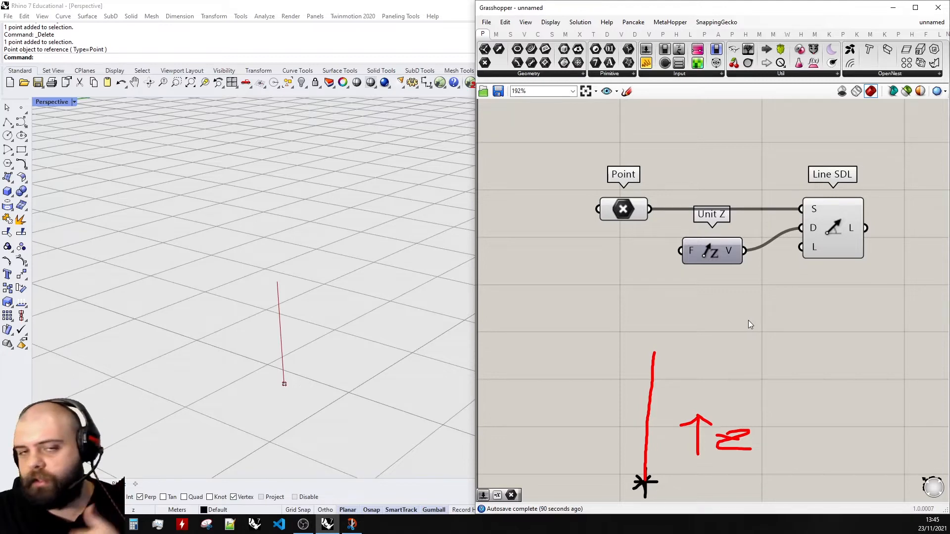
double_click(730, 331)
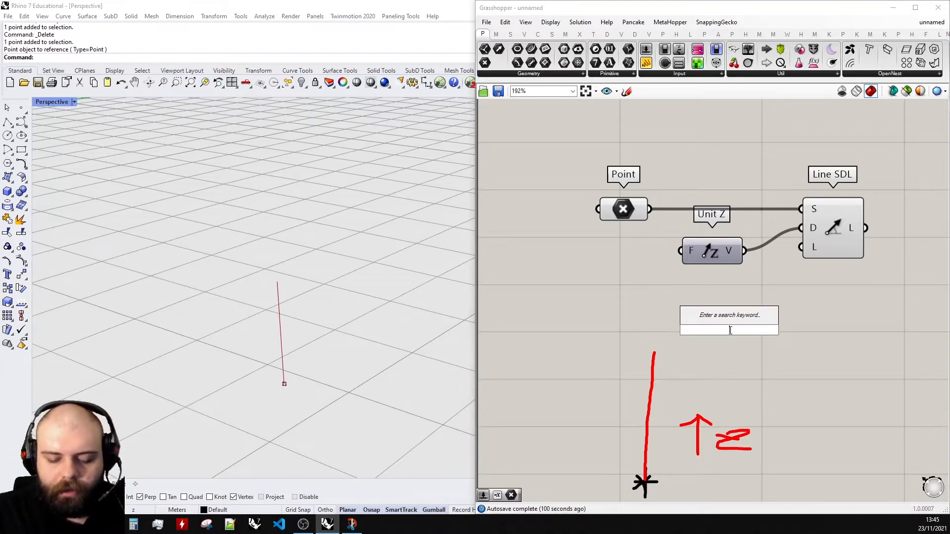
type("0<5.0")
key("Return")
left_click_drag(730, 331, 801, 247)
left_click(644, 269)
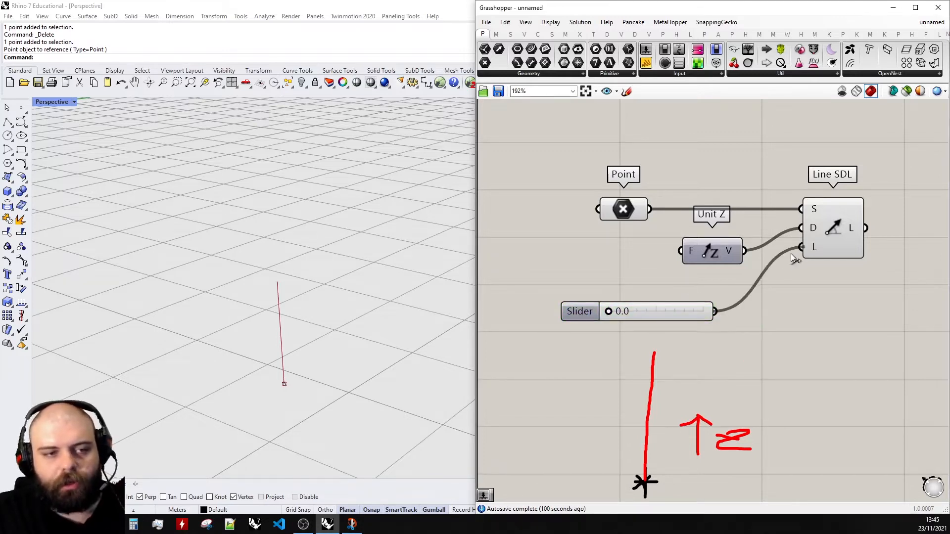
left_click_drag(614, 311, 651, 318)
right_click_drag(350, 346, 355, 324)
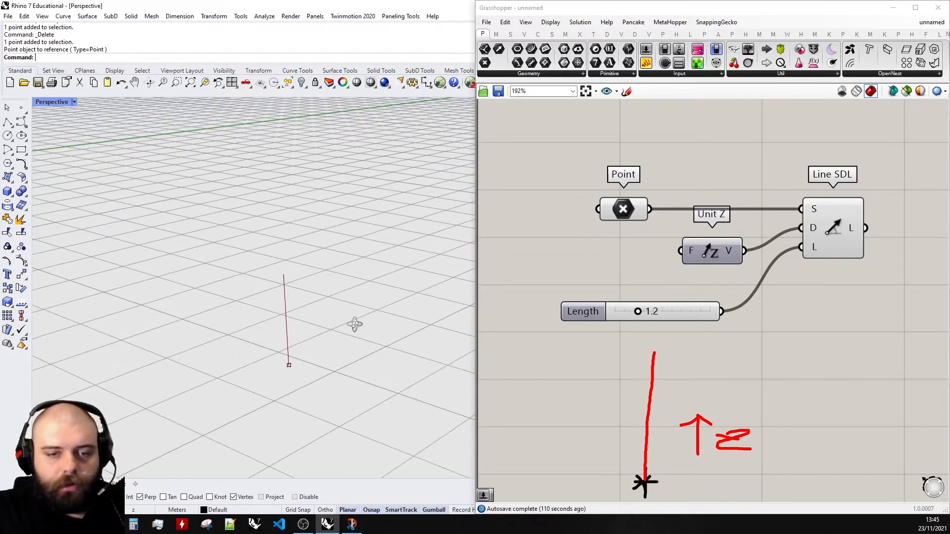
left_click_drag(638, 311, 662, 312)
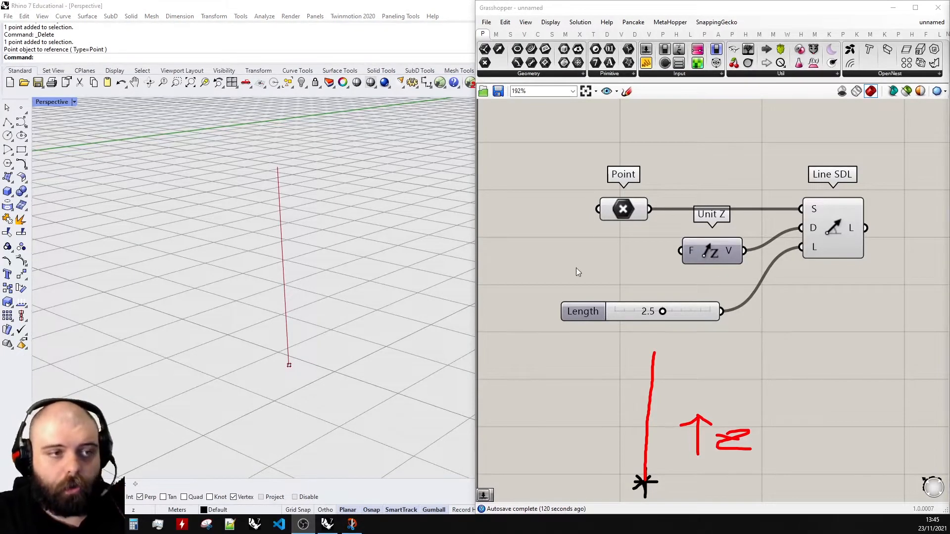
- Sketch cyan branch lines fanning out from the top of the drawn trunk
scroll(639, 218, "down", 3)
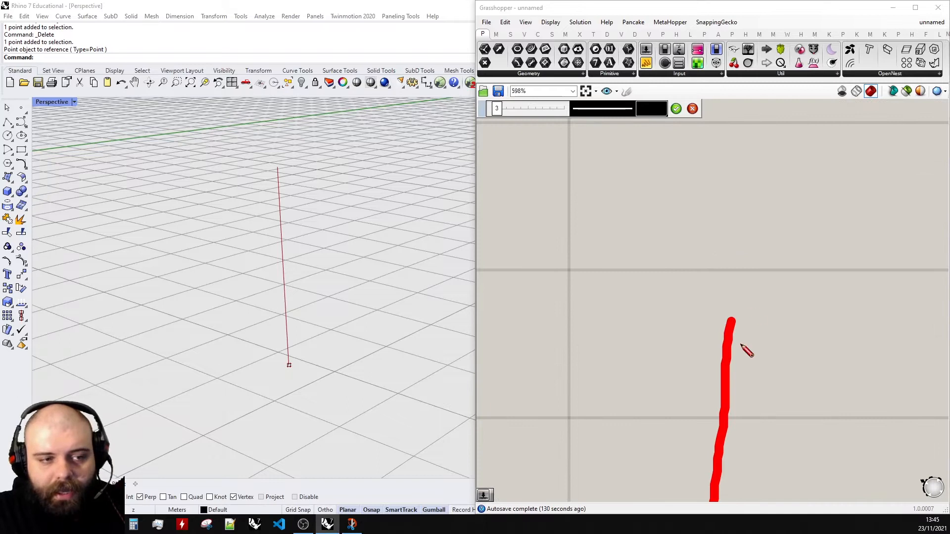
left_click_drag(713, 336, 769, 296)
left_click_drag(718, 294, 738, 349)
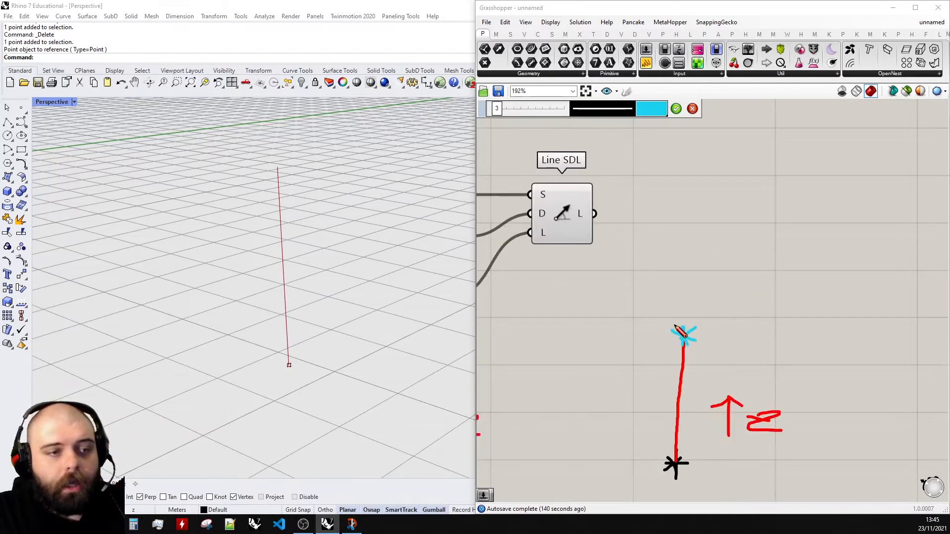
scroll(740, 312, "up", 2)
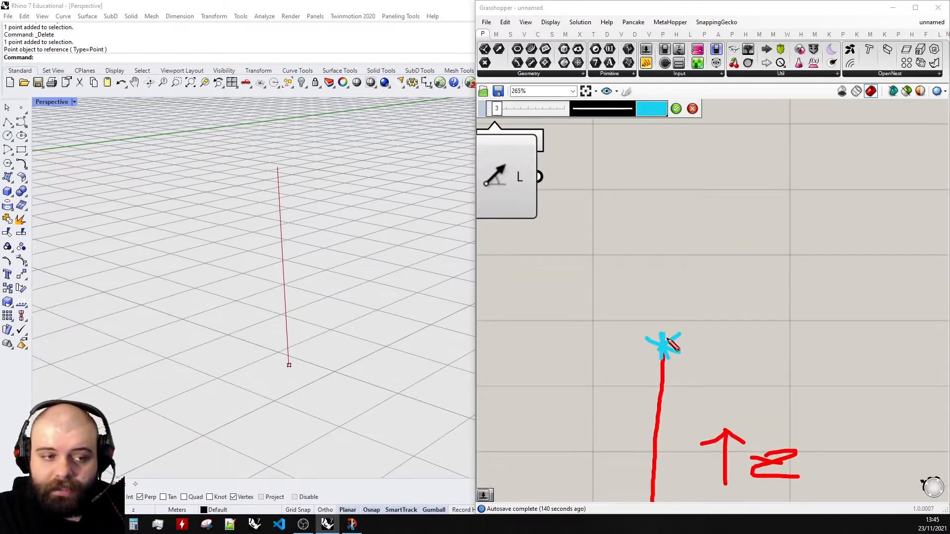
left_click_drag(664, 346, 791, 231)
left_click_drag(663, 347, 667, 275)
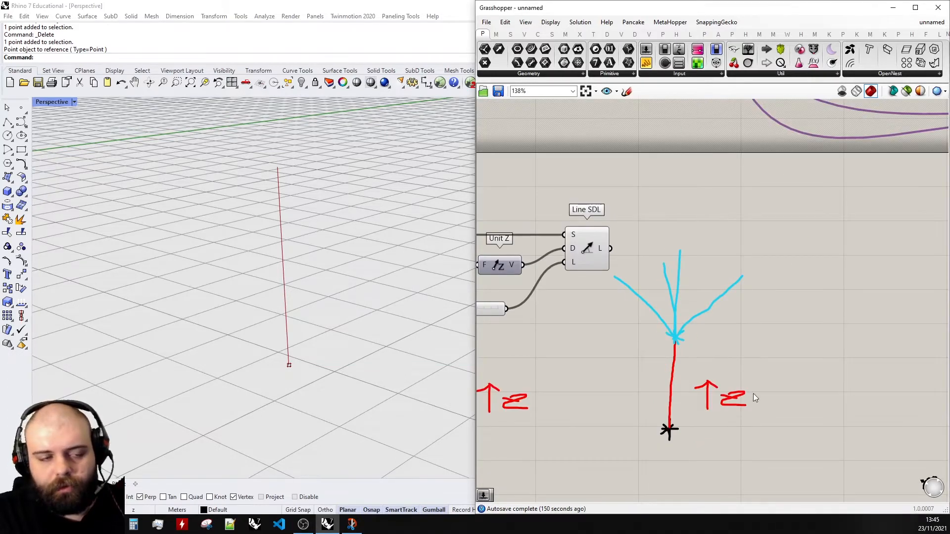
mouse_move(792, 459)
left_mouse_down()
mouse_move(648, 349)
mouse_move(622, 306)
left_mouse_up()
left_click_drag(675, 334, 678, 375)
left_click(661, 254)
scroll(676, 258, "up", 1)
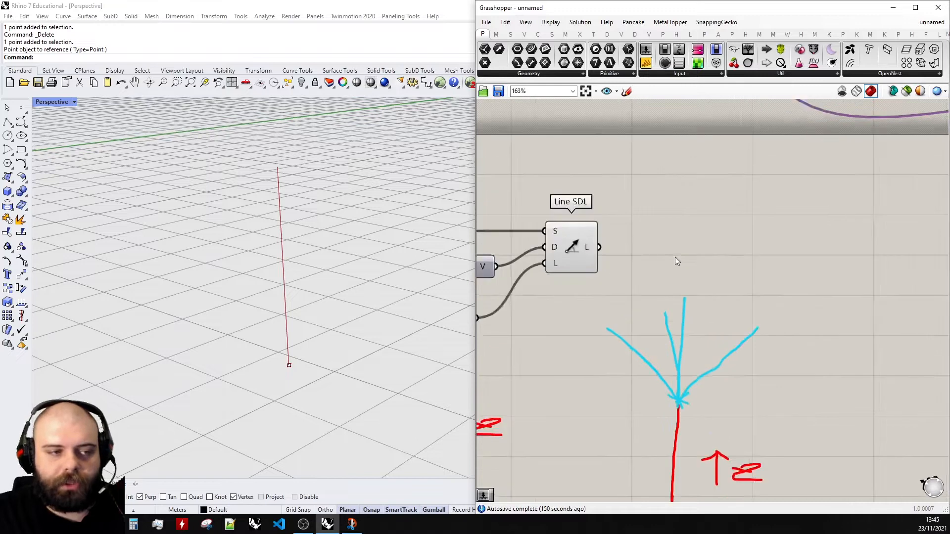
- Add an End Points component and connect the Line SDL output to its curve input C
scroll(676, 260, "up", 1)
double_click(676, 257)
type("end")
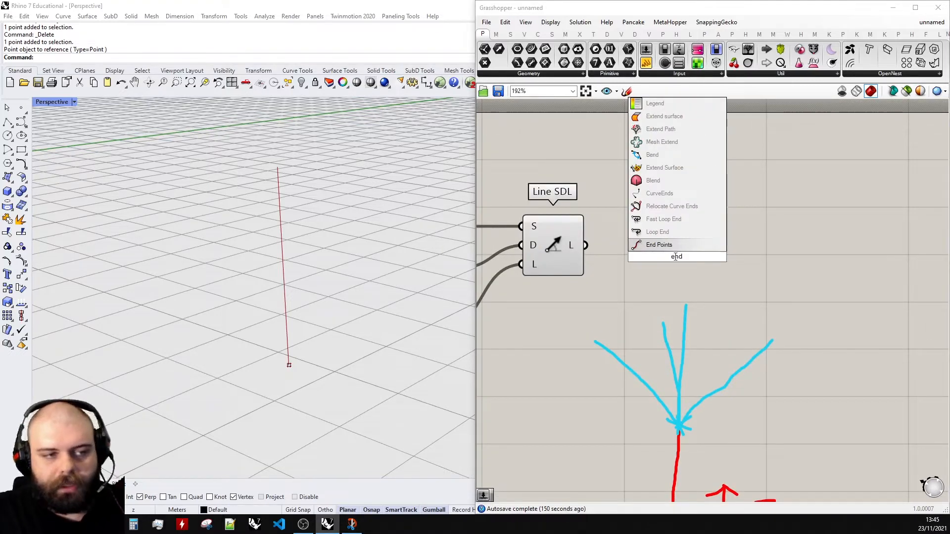
key("Return")
left_click_drag(672, 256, 687, 244)
left_click(636, 176)
scroll(832, 263, "down", 2)
scroll(746, 241, "up", 2)
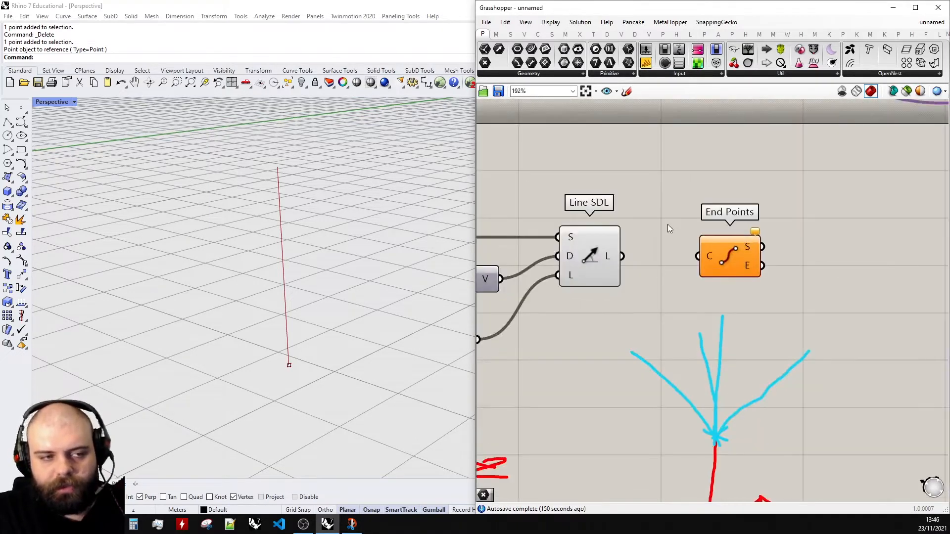
left_click_drag(621, 256, 683, 256)
left_click(747, 251)
scroll(744, 246, "up", 3)
right_click_drag(743, 246, 681, 265)
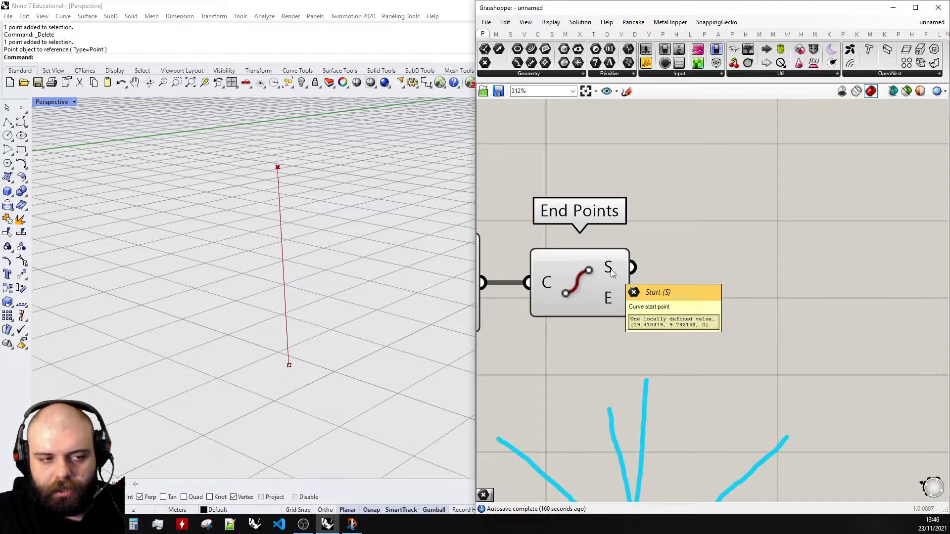
scroll(736, 317, "down", 2)
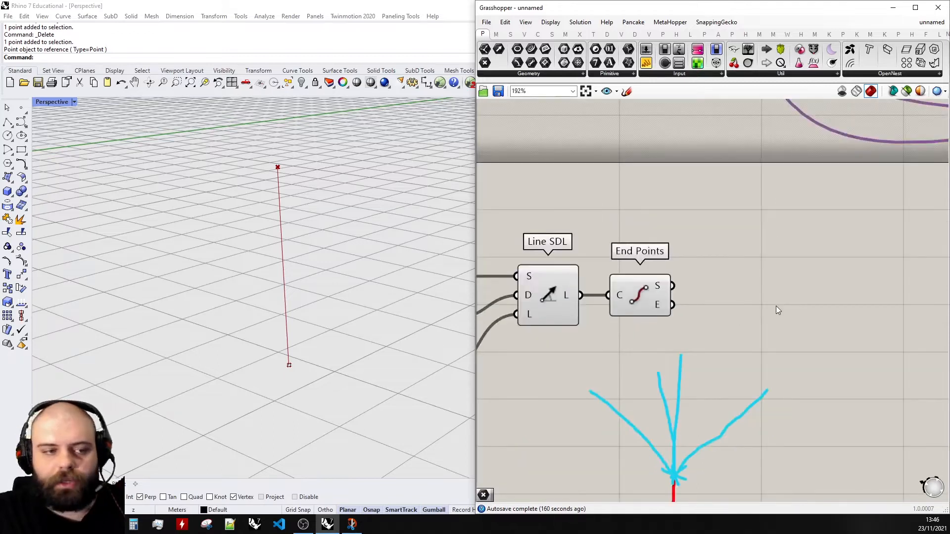
- Add a Point parameter and connect the End Points end output E to it
double_click(776, 306)
type("point")
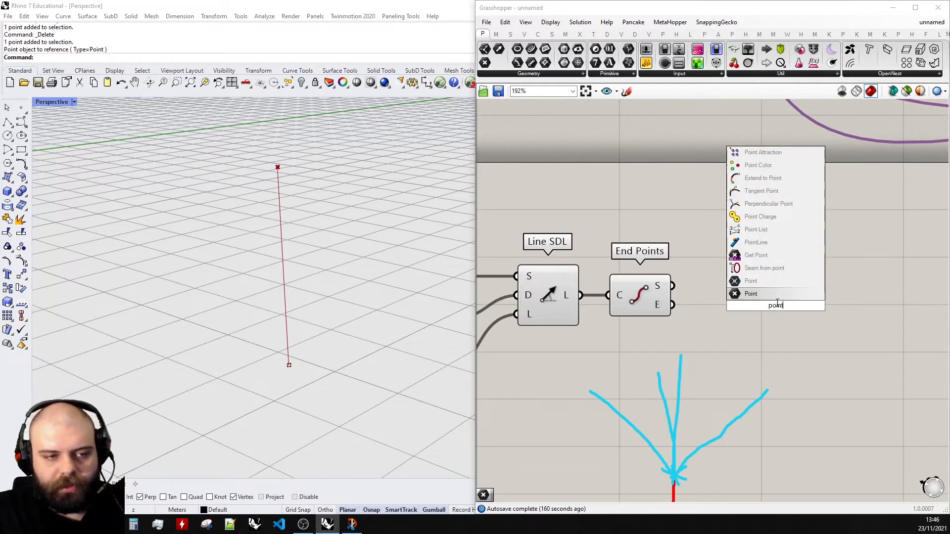
key("Return")
left_click_drag(668, 286, 750, 306)
left_click_drag(776, 307, 737, 274)
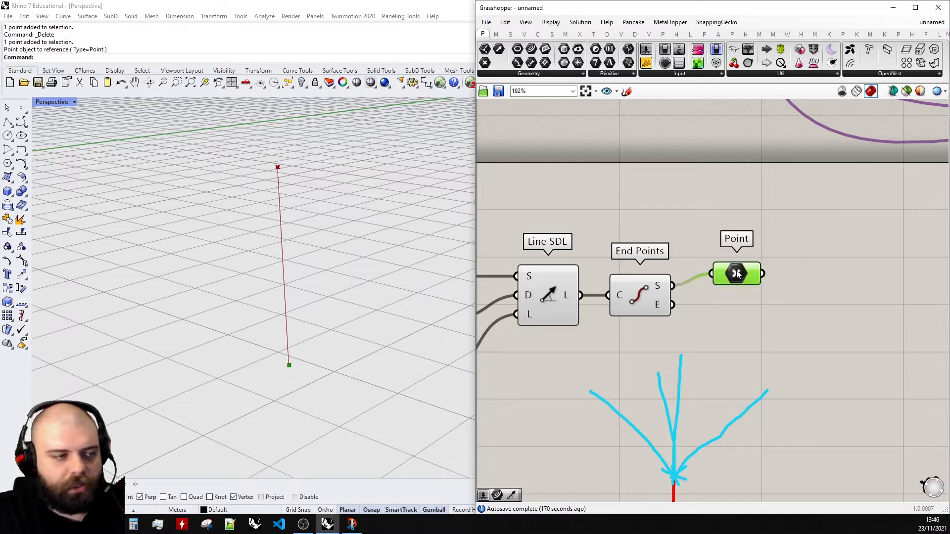
scroll(281, 356, "up", 6)
scroll(307, 364, "down", 6)
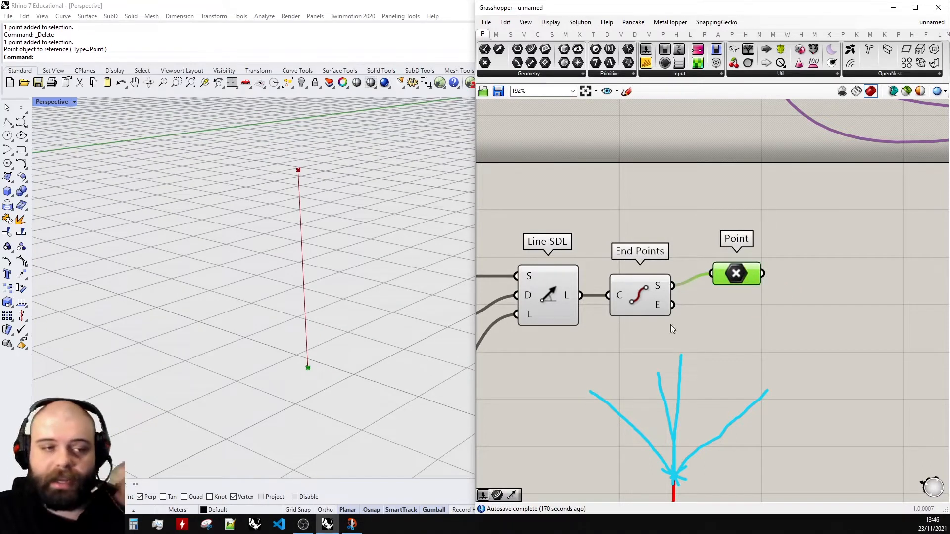
scroll(858, 299, "down", 3)
left_click(594, 291)
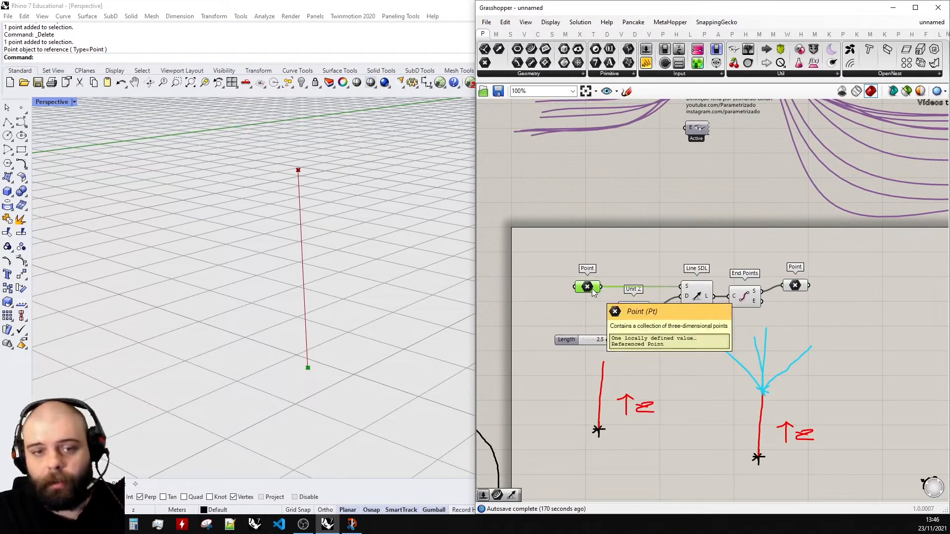
scroll(816, 291, "up", 3)
left_click_drag(734, 306, 761, 283)
left_click_drag(789, 283, 794, 301)
scroll(851, 308, "up", 2)
left_click_drag(685, 300, 737, 307)
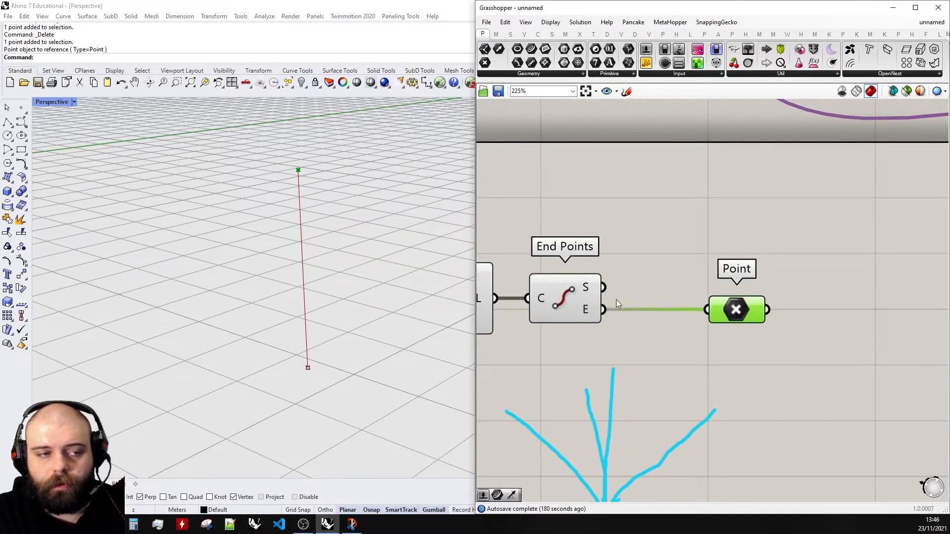
right_click_drag(777, 316, 664, 309)
left_click_drag(656, 304, 624, 305)
scroll(705, 302, "down", 3)
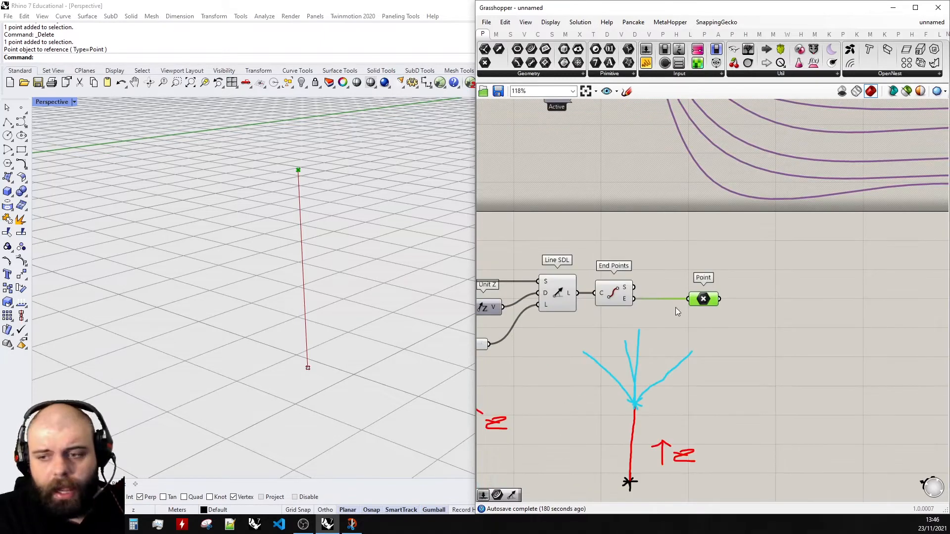
- Sketch a cyan star marking the end point at the top of the red trunk
right_click_drag(497, 289, 532, 226)
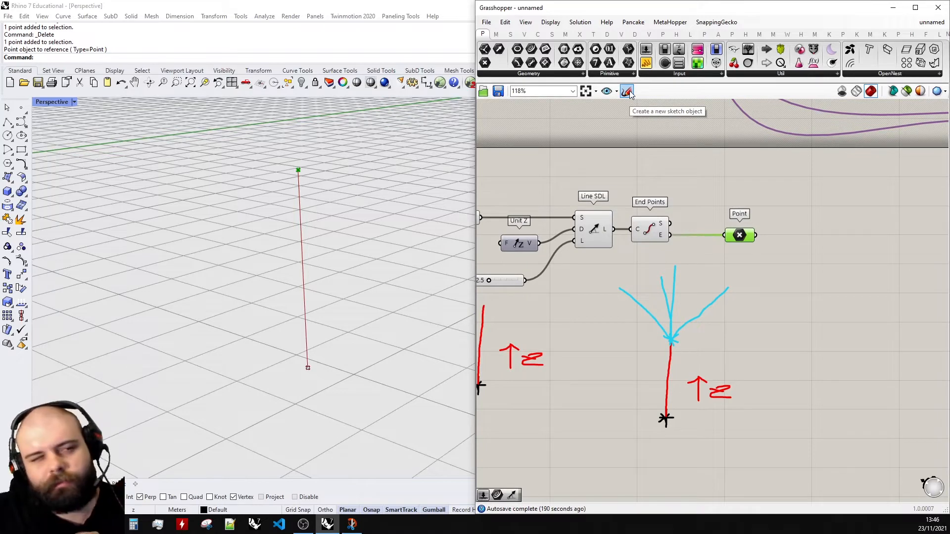
left_click(628, 92)
left_click(646, 111)
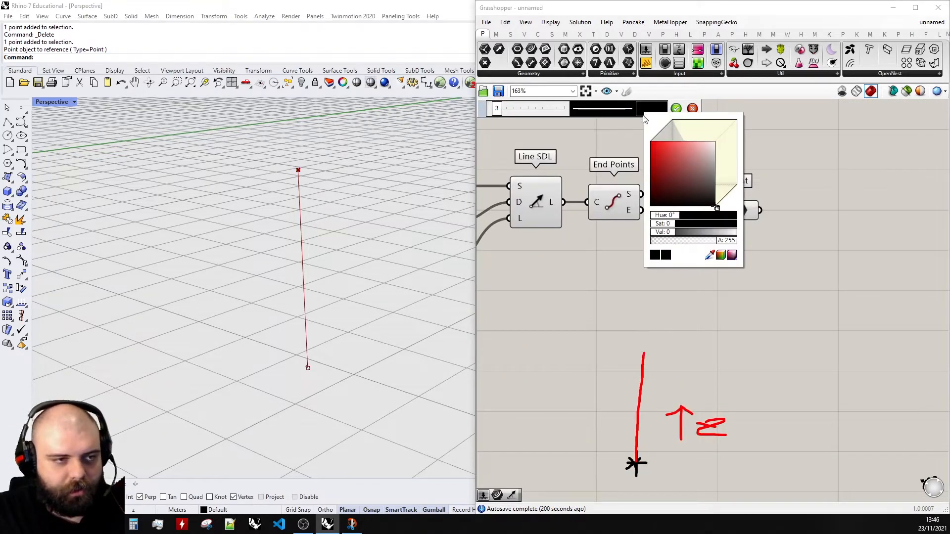
left_click(703, 215)
scroll(628, 361, "up", 3)
mouse_move(653, 362)
left_mouse_down()
mouse_move(669, 360)
mouse_move(672, 372)
left_mouse_up()
mouse_move(646, 368)
left_mouse_down()
mouse_move(657, 357)
mouse_move(671, 371)
left_mouse_up()
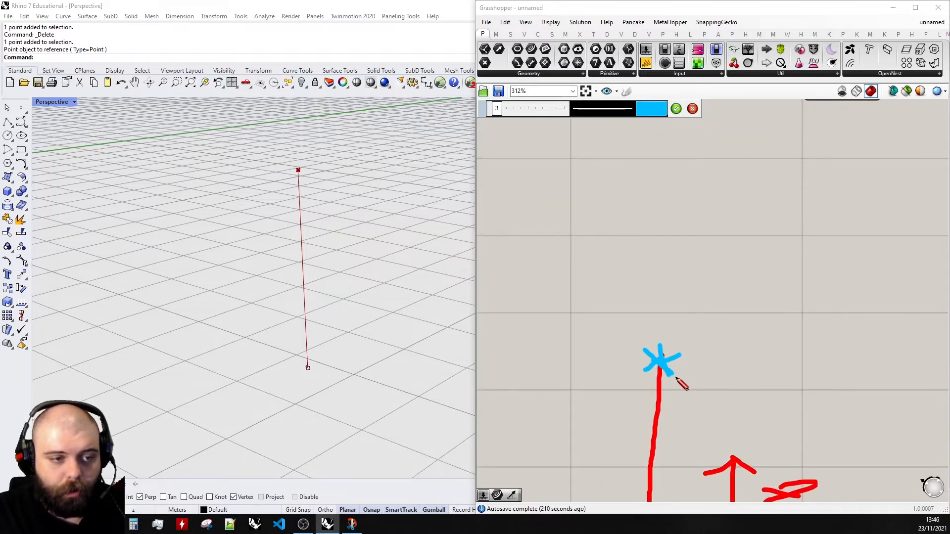
scroll(678, 380, "down", 2)
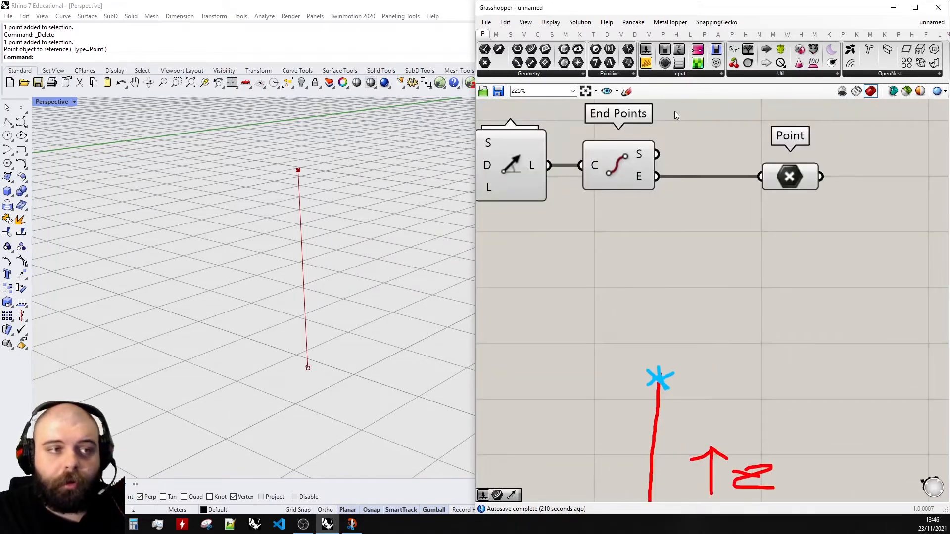
- Sketch a pink arrow labelled z above the end point and finish the sketch
left_click(651, 109)
left_click_drag(673, 211, 727, 216)
mouse_move(702, 382)
left_mouse_down()
mouse_move(703, 308)
mouse_move(713, 331)
mouse_move(762, 363)
mouse_move(778, 348)
left_mouse_up()
left_click_drag(678, 336, 721, 390)
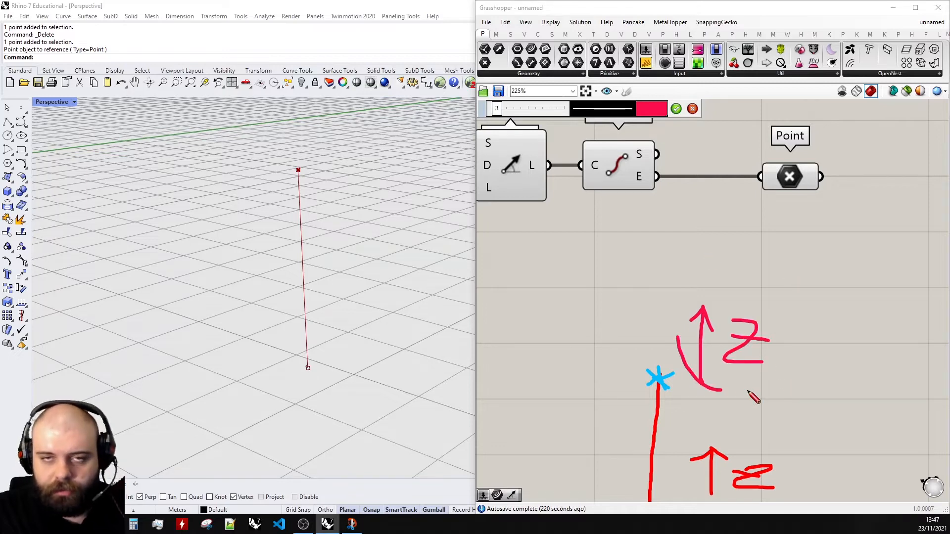
scroll(726, 323, "down", 2)
scroll(656, 364, "up", 2)
left_click(676, 108)
- Sketch cyan arrows pointing in several directions out of the end point
left_click(627, 91)
left_click(664, 112)
left_click(642, 151)
mouse_move(718, 238)
left_mouse_down()
mouse_move(698, 253)
mouse_move(718, 256)
mouse_move(709, 257)
left_mouse_up()
left_click_drag(684, 246, 881, 264)
scroll(702, 259, "down", 2)
scroll(703, 255, "up", 4)
mouse_move(829, 241)
left_mouse_down()
mouse_move(879, 259)
mouse_move(821, 292)
left_mouse_up()
left_click_drag(690, 282, 576, 339)
mouse_move(567, 290)
left_mouse_down()
mouse_move(579, 336)
mouse_move(645, 346)
left_mouse_up()
left_click_drag(660, 242, 544, 176)
mouse_move(546, 225)
left_mouse_down()
mouse_move(544, 173)
mouse_move(622, 166)
left_mouse_up()
mouse_move(714, 229)
left_mouse_down()
mouse_move(785, 165)
mouse_move(795, 195)
left_mouse_up()
left_click(676, 109)
- Sketch black crosses at the arrow tips and black branch lines from each cross down to the trunk's end
left_click(627, 90)
left_click(651, 108)
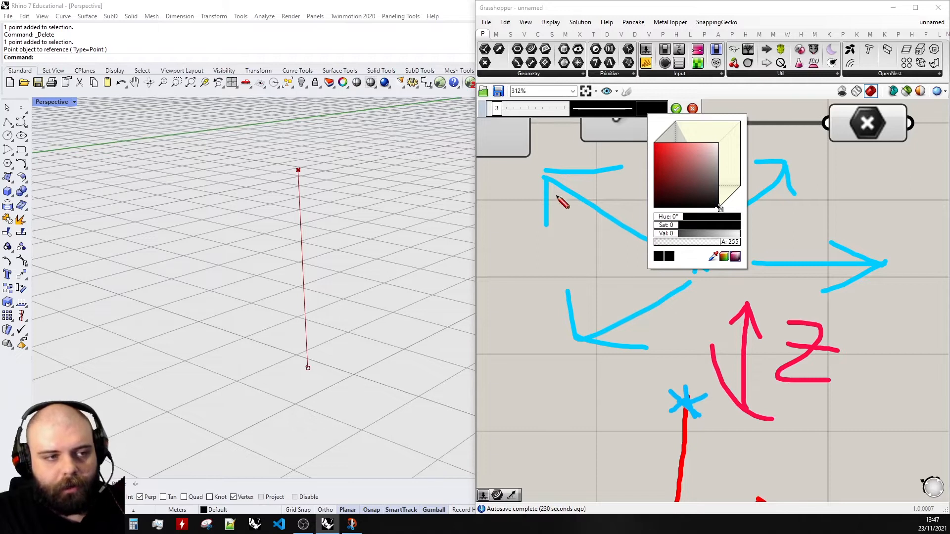
left_click_drag(548, 158, 549, 201)
left_click_drag(539, 181, 563, 158)
left_click_drag(561, 327, 598, 366)
left_click_drag(566, 355, 586, 341)
left_click_drag(771, 174, 816, 157)
left_click_drag(783, 153, 802, 187)
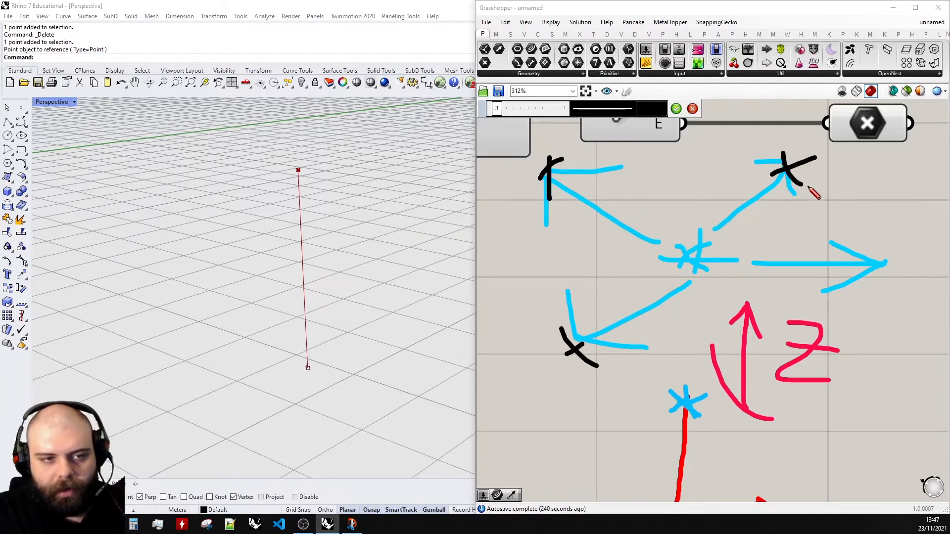
left_click_drag(866, 273, 888, 264)
left_click_drag(860, 261, 876, 287)
scroll(876, 291, "down", 1)
right_click_drag(876, 290, 790, 280)
scroll(569, 318, "up", 1)
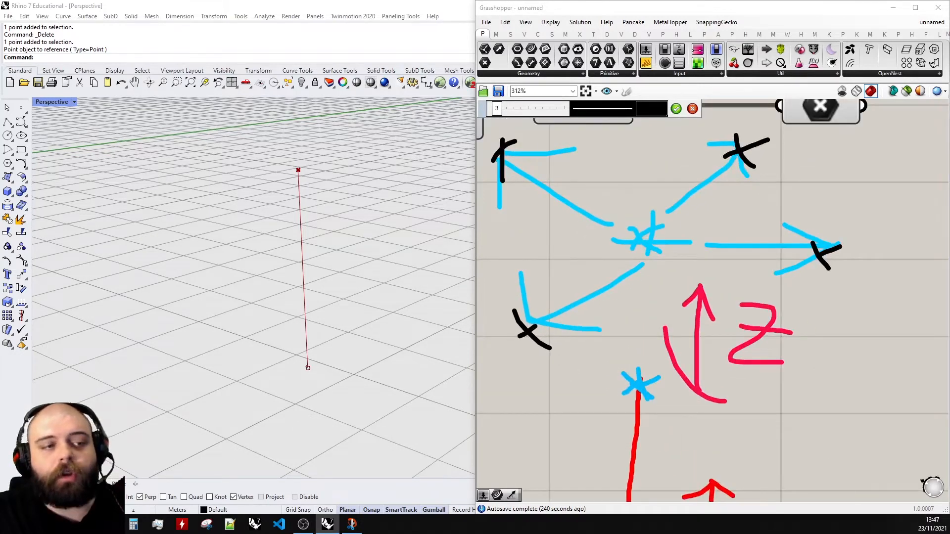
scroll(835, 247, "down", 2)
scroll(797, 277, "up", 1)
left_click_drag(638, 295, 707, 326)
left_click_drag(631, 168, 714, 326)
scroll(692, 277, "up", 1)
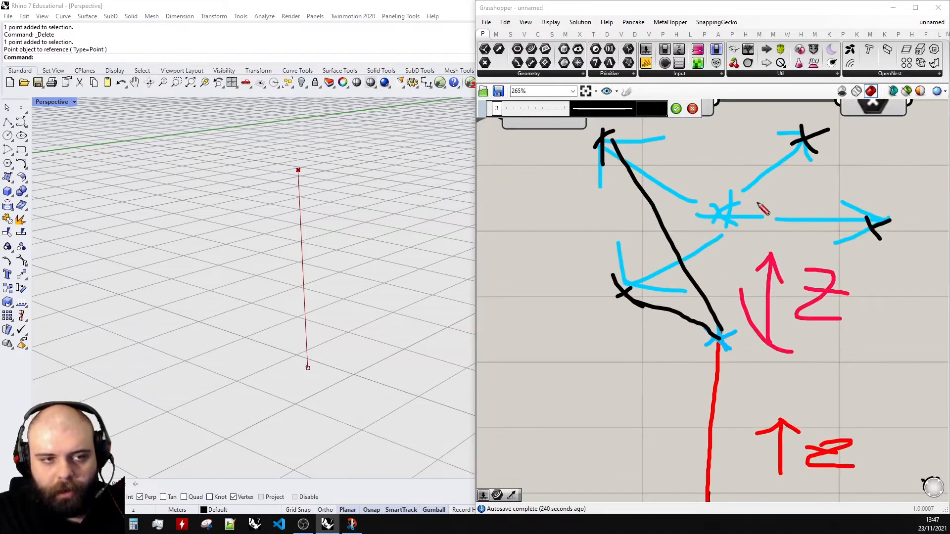
left_click_drag(811, 158, 725, 342)
left_click_drag(886, 225, 730, 341)
left_click(675, 108)
- Delete the cyan arrow sketch and the pink z sketch, then undo both deletions
left_click(739, 218)
key("Delete")
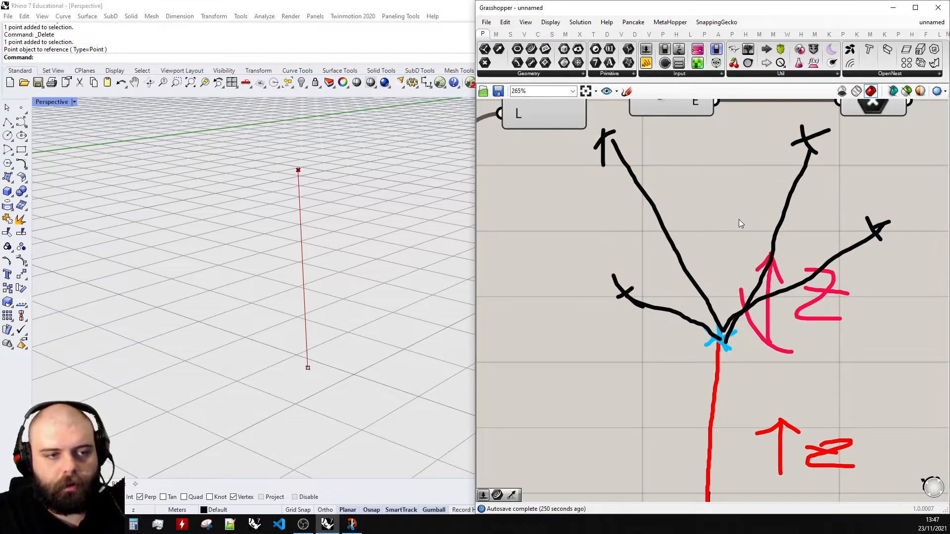
scroll(596, 282, "down", 2)
left_click(771, 303)
key("Delete")
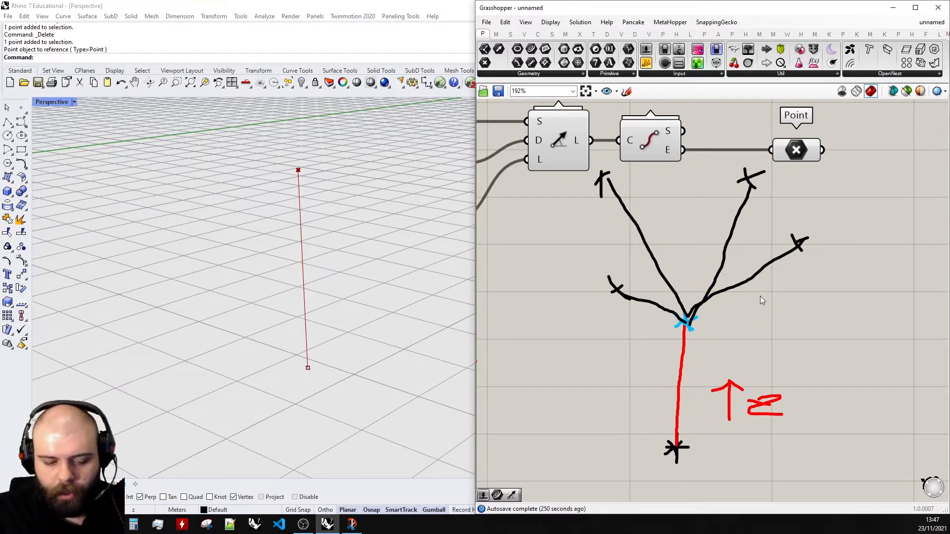
key("ctrl+z")
key("ctrl+z")
left_click(795, 307)
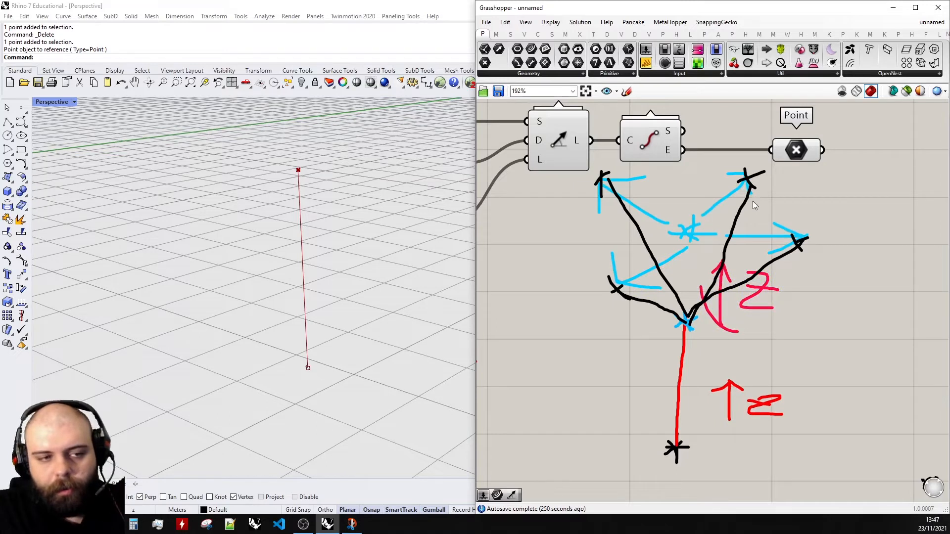
scroll(818, 465, "down", 3)
left_click_drag(815, 466, 651, 232)
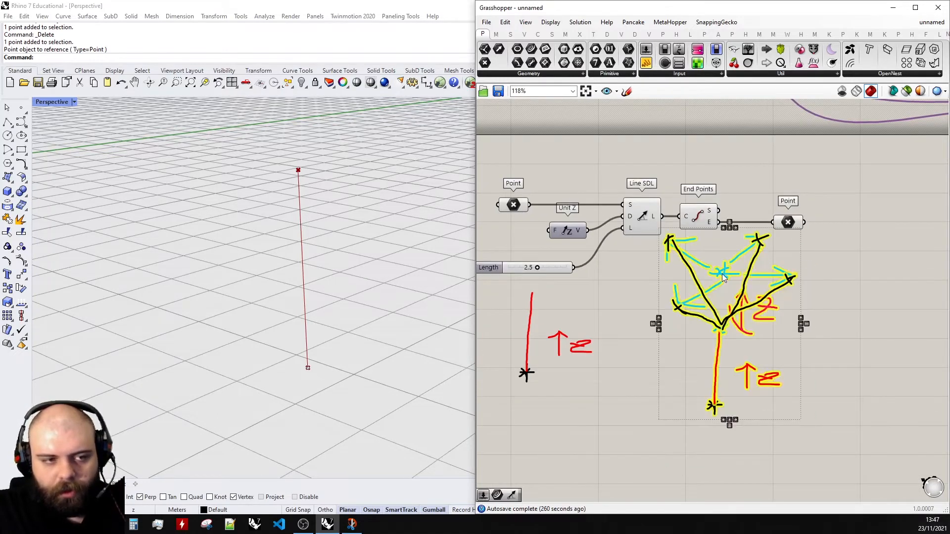
left_click(842, 251)
scroll(874, 244, "up", 1)
- Add a Move component and a Unit Z component connected to its motion input T
double_click(877, 243)
type("move")
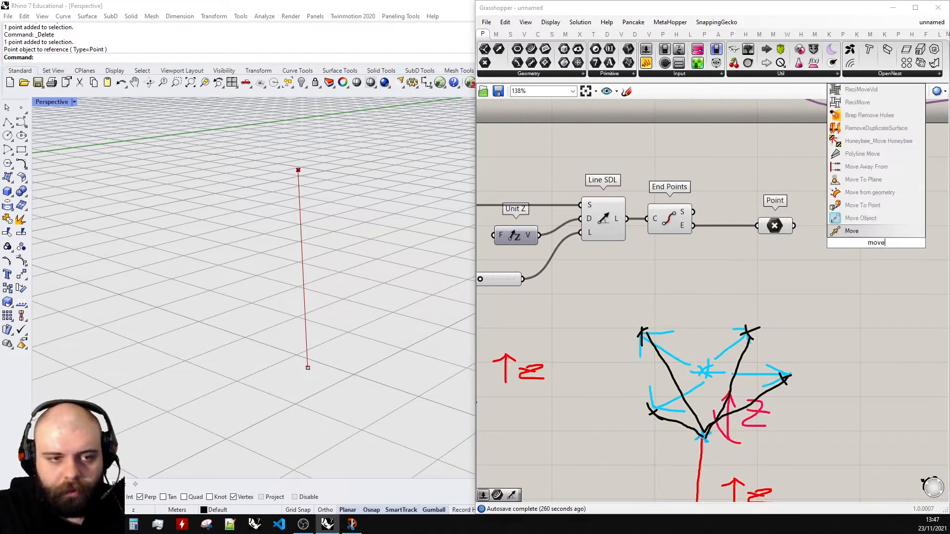
left_click(852, 234)
scroll(852, 236, "up", 3)
double_click(793, 269)
type("z")
left_click(793, 261)
left_click_drag(793, 265, 852, 259)
left_click(727, 222)
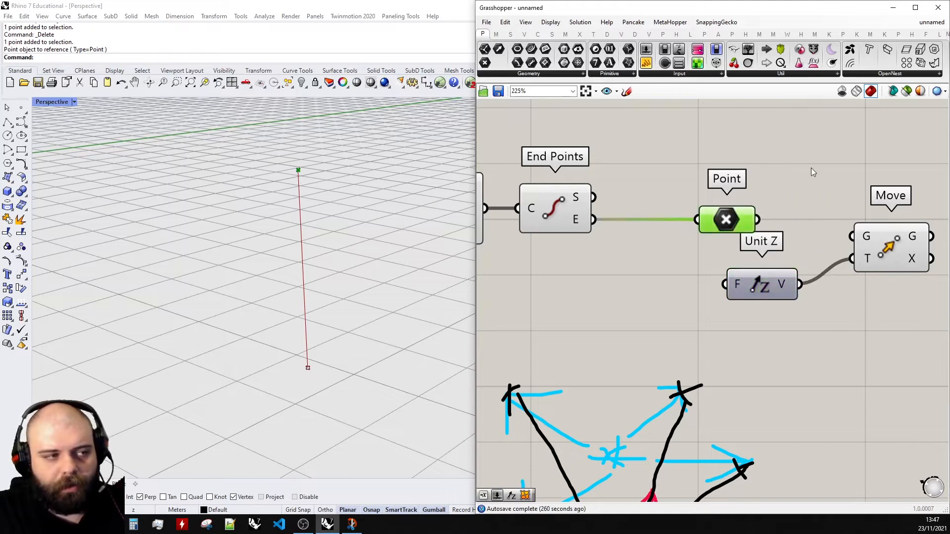
- Connect the end Point parameter to the Move geometry input G
left_click_drag(756, 221, 852, 236)
scroll(849, 236, "down", 2)
left_click_drag(755, 280, 787, 276)
left_click(841, 264)
scroll(841, 264, "down", 3)
scroll(546, 280, "up", 3)
- Duplicate the Length slider and connect the copy to the Unit Z factor input F
left_click(536, 277)
key("ctrl+c")
key("ctrl+v")
scroll(545, 281, "down", 3)
left_click_drag(545, 281, 679, 278)
scroll(733, 280, "up", 5)
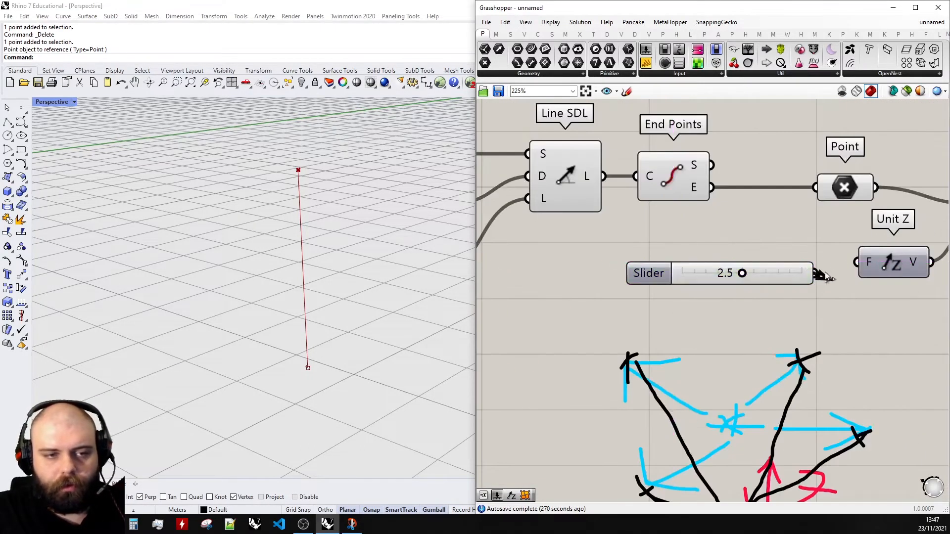
left_click_drag(814, 274, 858, 262)
right_click_drag(318, 299, 315, 352)
scroll(316, 353, "up", 2)
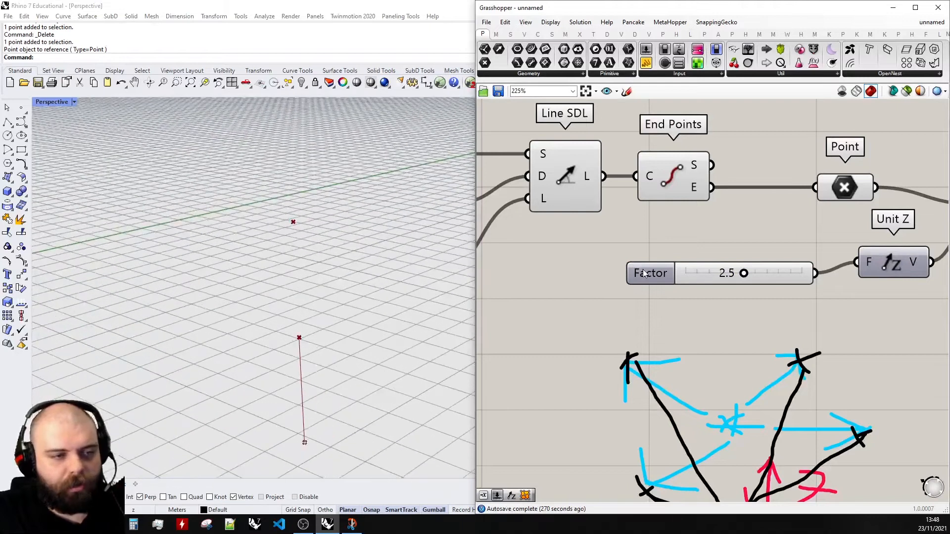
- Set the Unit Z Factor slider to 2.1 so the trunk's end point is moved upward
left_click(829, 199)
scroll(626, 265, "down", 2)
left_click(906, 233)
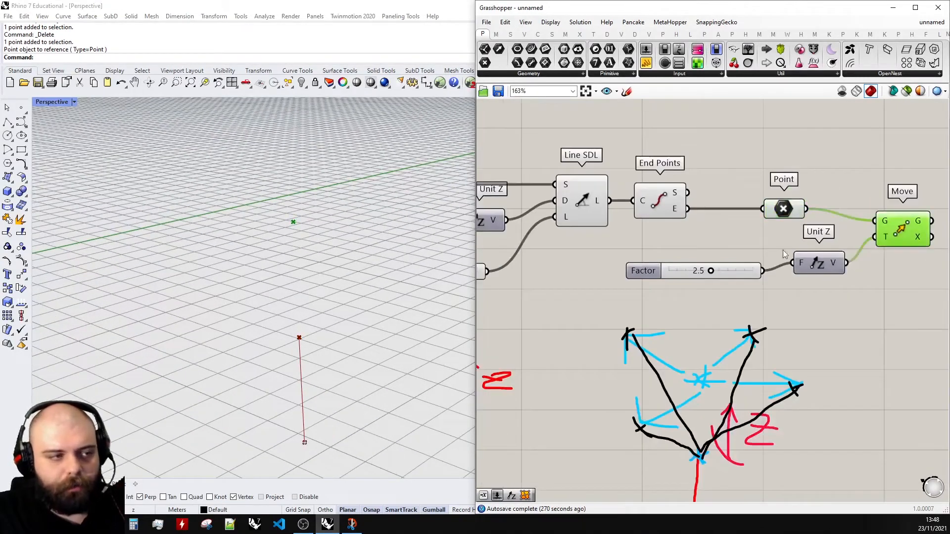
left_click_drag(712, 270, 669, 270)
scroll(753, 258, "down", 2)
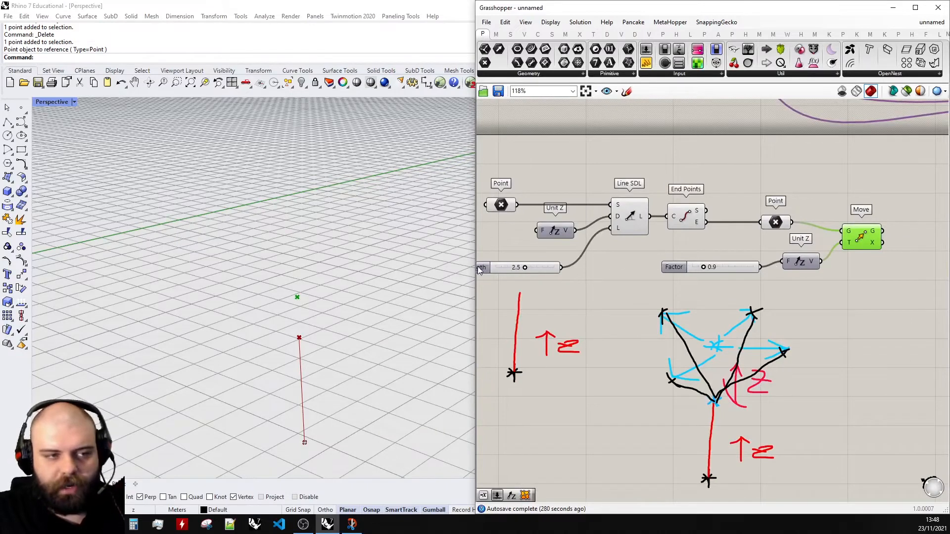
left_click_drag(561, 267, 774, 268)
key("ctrl+z")
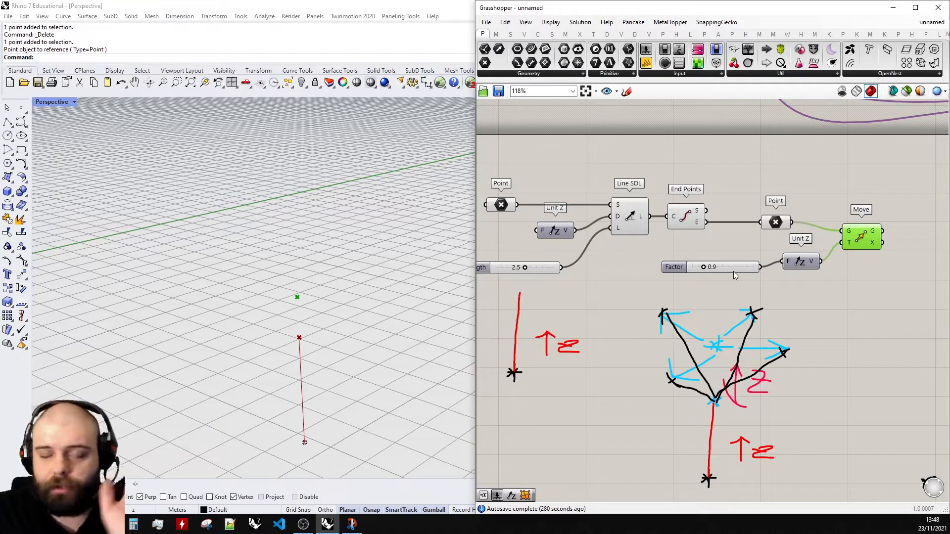
left_click_drag(704, 267, 721, 268)
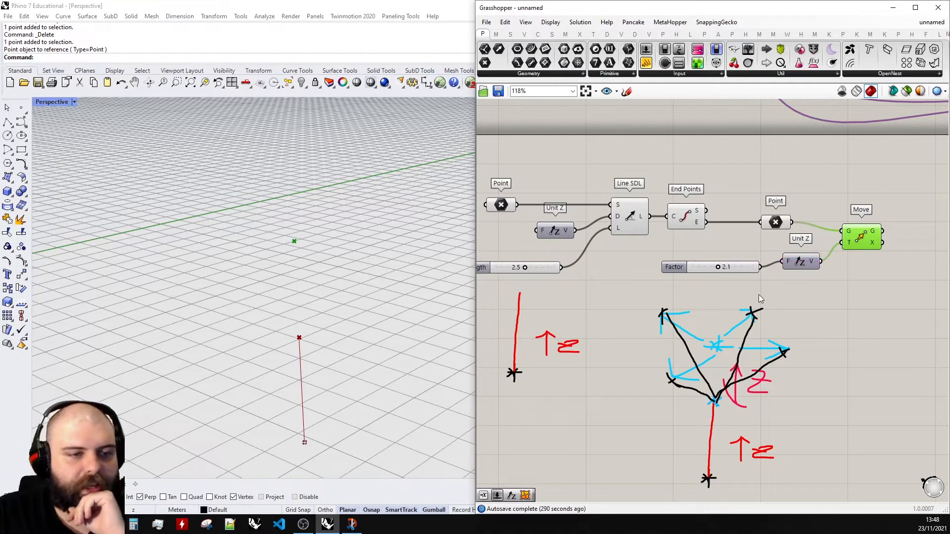
scroll(685, 289, "down", 2)
scroll(866, 267, "up", 2)
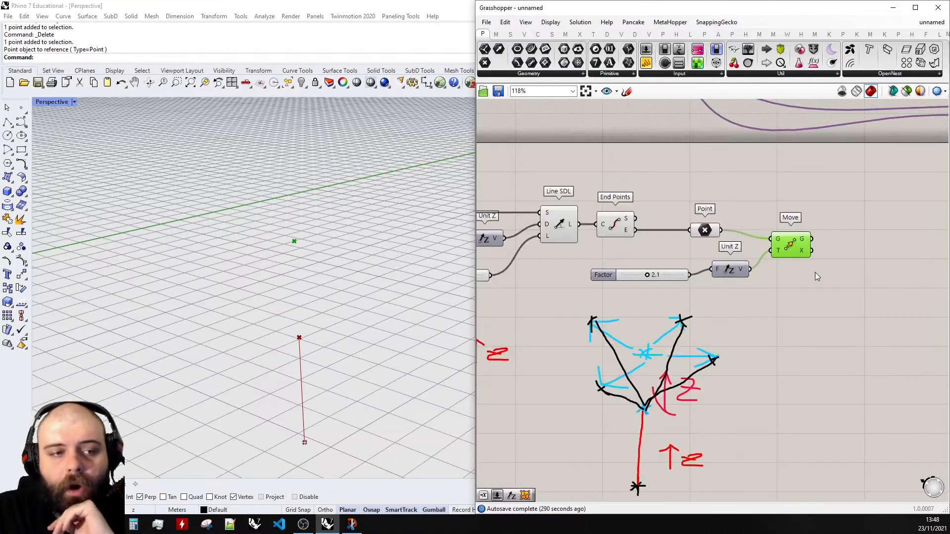
left_click(627, 91)
scroll(633, 380, "up", 3)
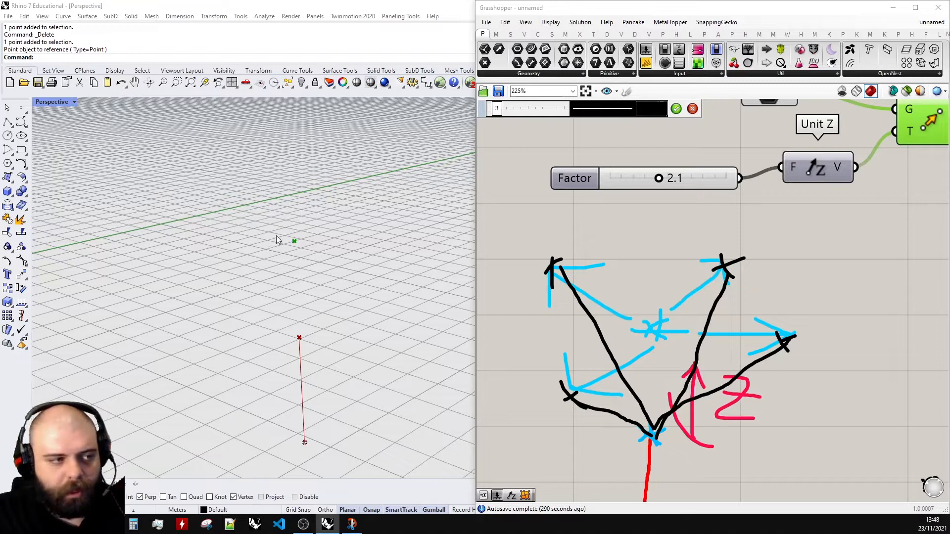
scroll(276, 236, "up", 3)
mouse_move(666, 321)
left_mouse_down()
mouse_move(743, 258)
mouse_move(704, 257)
left_mouse_up()
left_click_drag(743, 260, 744, 298)
mouse_move(647, 331)
left_mouse_down()
mouse_move(533, 240)
mouse_move(539, 306)
left_mouse_up()
left_click_drag(543, 263, 610, 257)
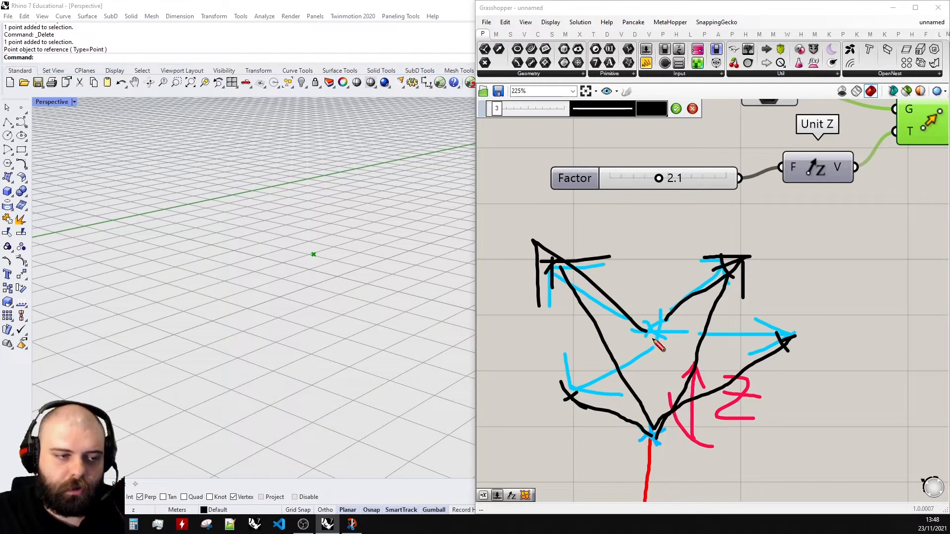
left_click_drag(653, 340, 562, 407)
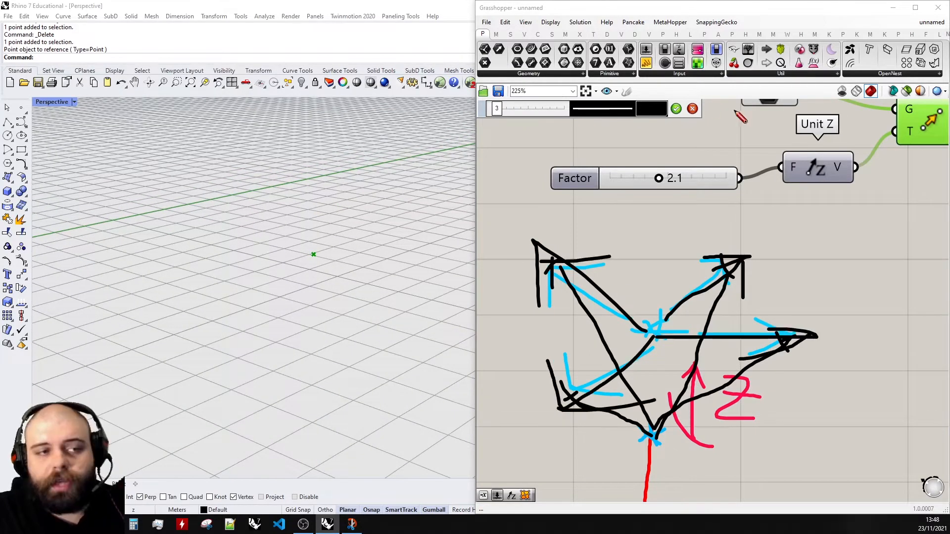
left_click(691, 109)
scroll(614, 342, "down", 4)
mouse_move(696, 469)
left_mouse_down()
mouse_move(547, 290)
mouse_move(599, 320)
left_mouse_up()
left_click(694, 292)
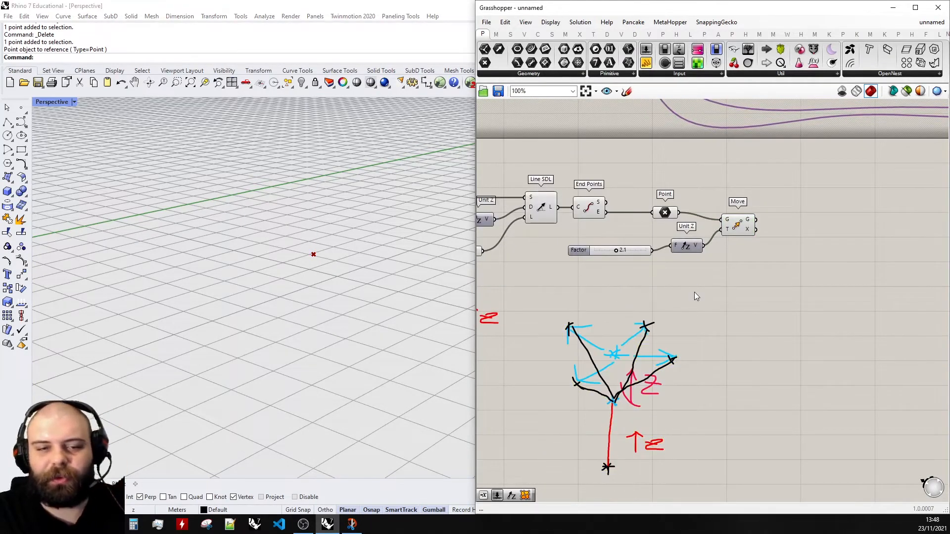
- Add a Vector Star component beside the Move component
right_click_drag(817, 252, 746, 269)
scroll(747, 268, "up", 1)
double_click(665, 320)
type("vector st")
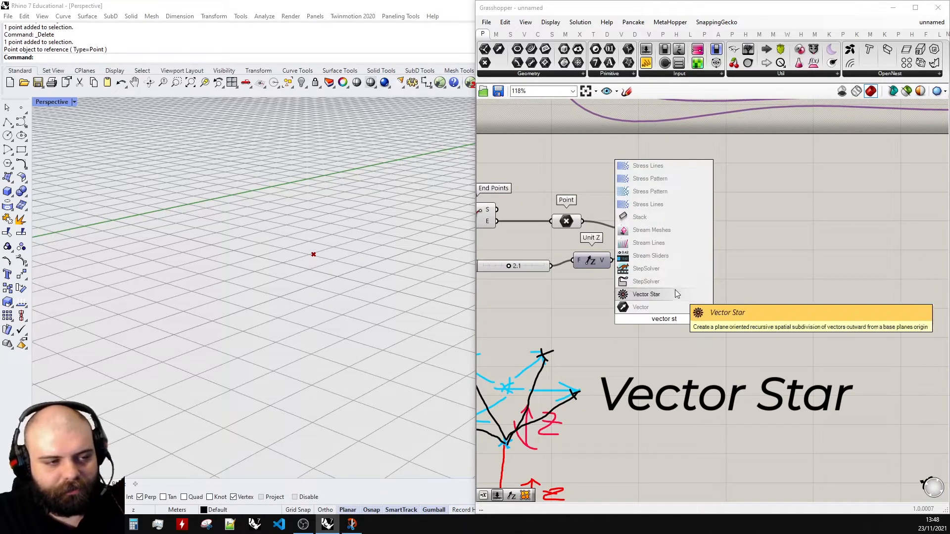
left_click(675, 294)
left_click_drag(663, 319, 787, 279)
left_click(733, 284)
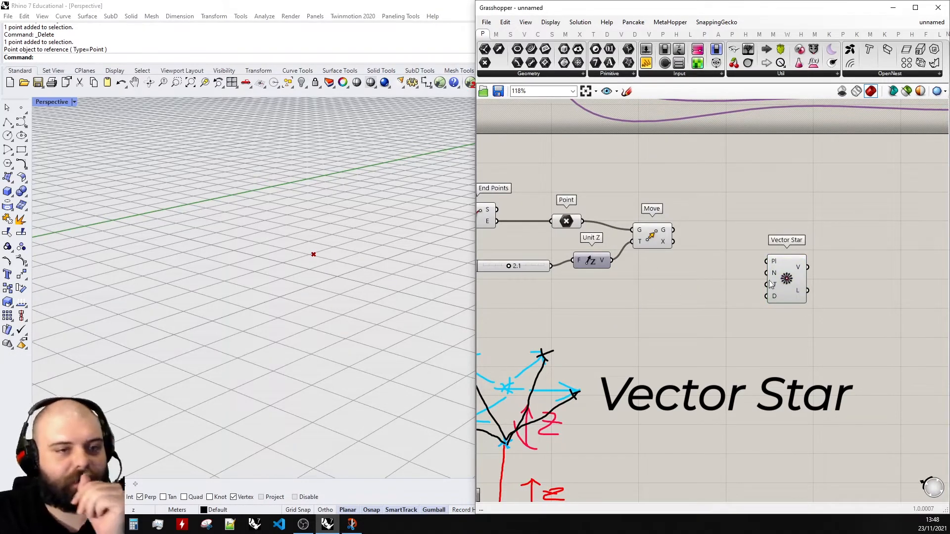
left_click(789, 286)
left_click(794, 211)
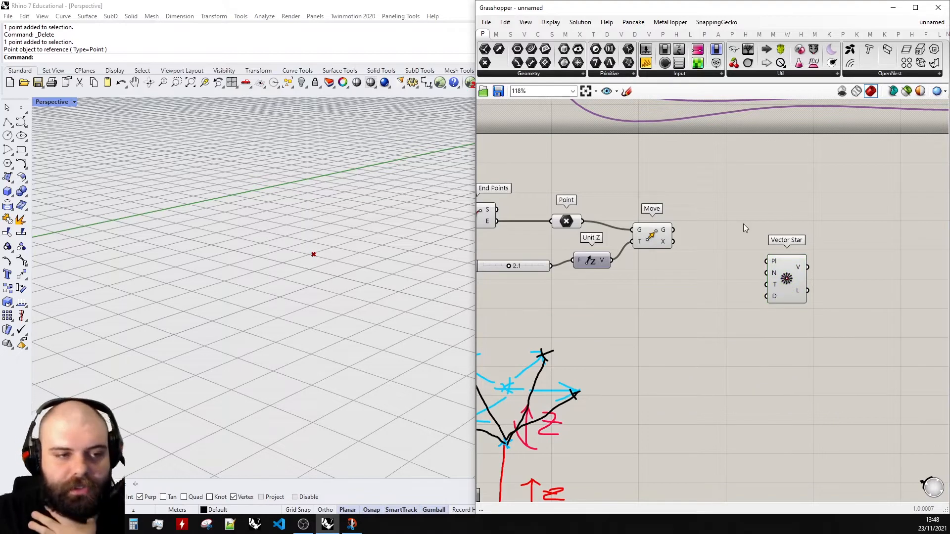
- Connect the Move geometry output G to the Vector Star plane input Pl
scroll(756, 237, "up", 2)
left_click_drag(797, 296, 769, 294)
left_click(764, 186)
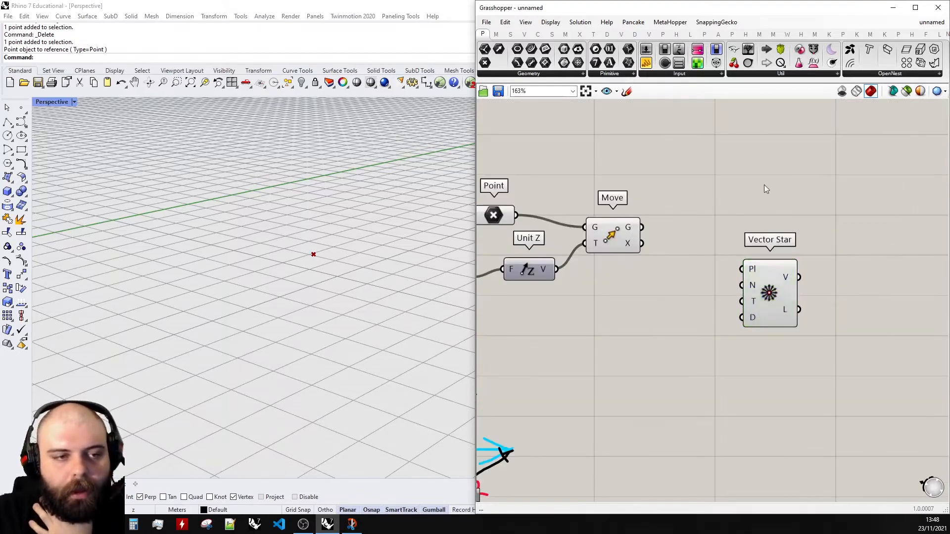
scroll(703, 223, "up", 2)
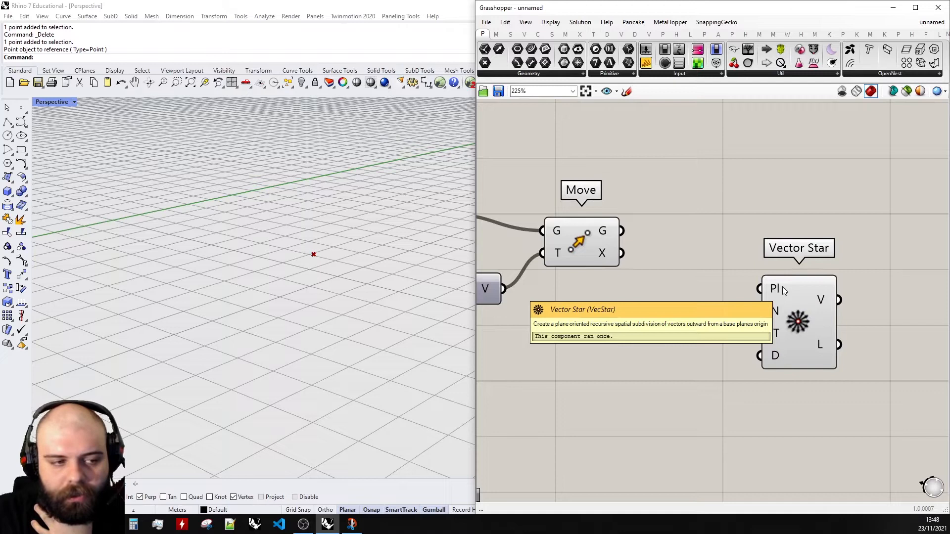
mouse_move(776, 291)
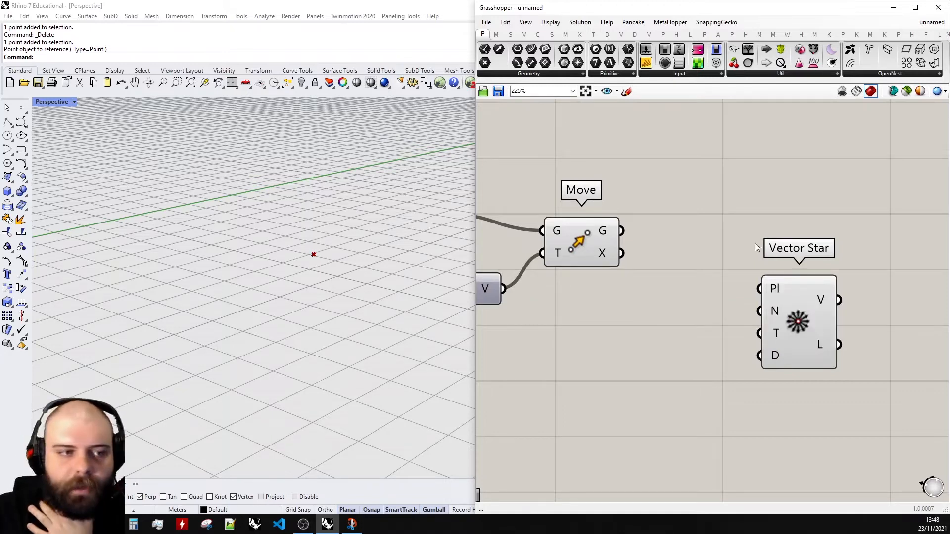
left_click(608, 246)
right_click_drag(411, 242, 322, 258)
left_click_drag(627, 236, 759, 288)
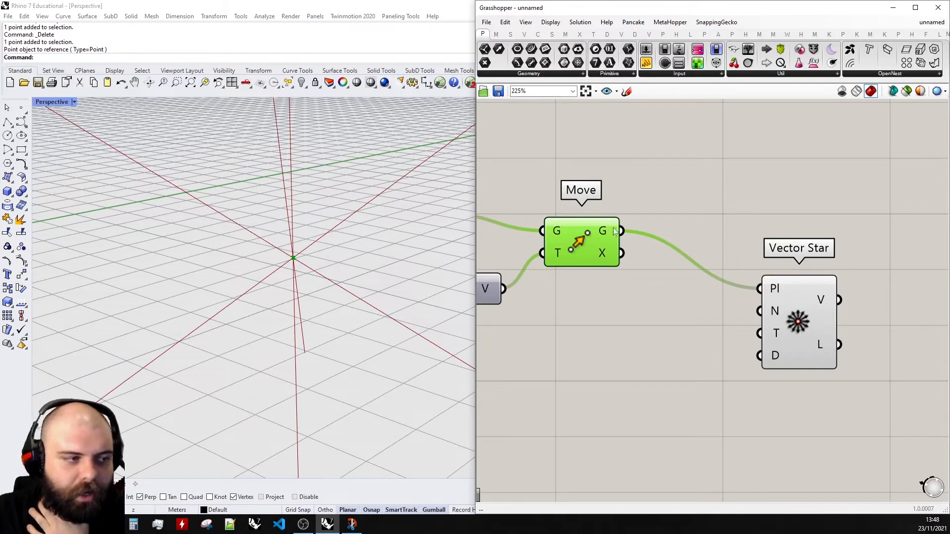
- Add a Vector Display component next to Vector Star
scroll(336, 273, "down", 10)
right_click_drag(308, 267, 324, 238)
scroll(326, 239, "up", 10)
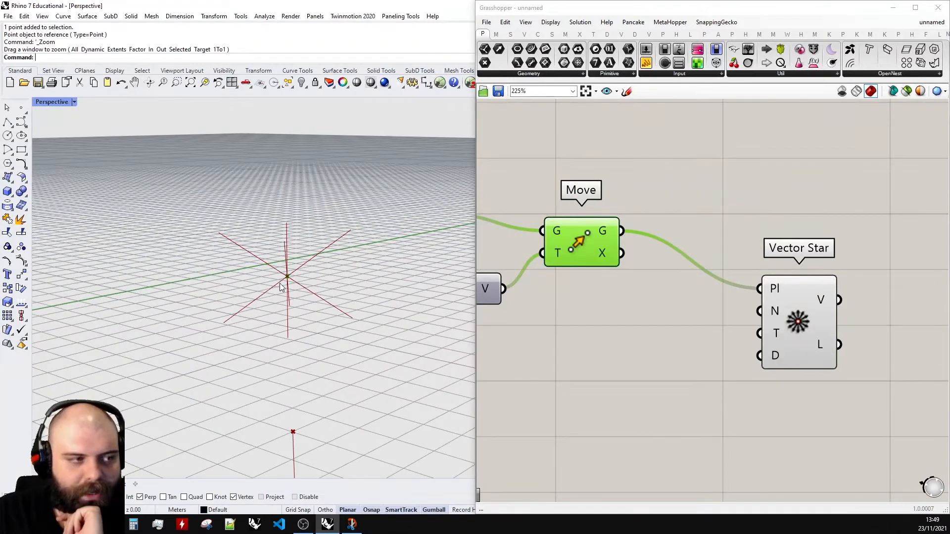
scroll(281, 284, "down", 4)
right_click_drag(321, 241, 302, 252)
left_click_drag(821, 326, 787, 326)
double_click(845, 274)
type("e4c")
key("BackSpace")
key("BackSpace")
key("BackSpace")
type("vector displ")
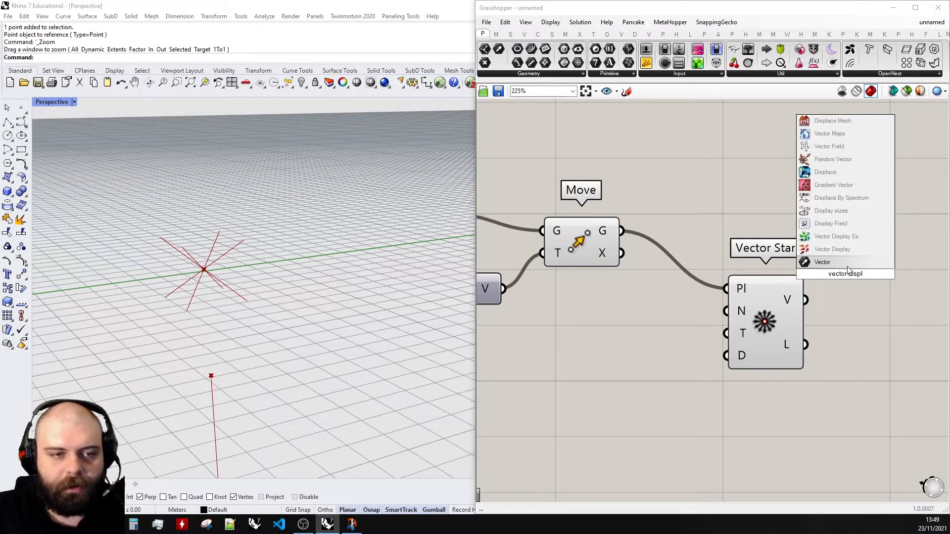
left_click(833, 248)
left_click_drag(845, 289, 878, 222)
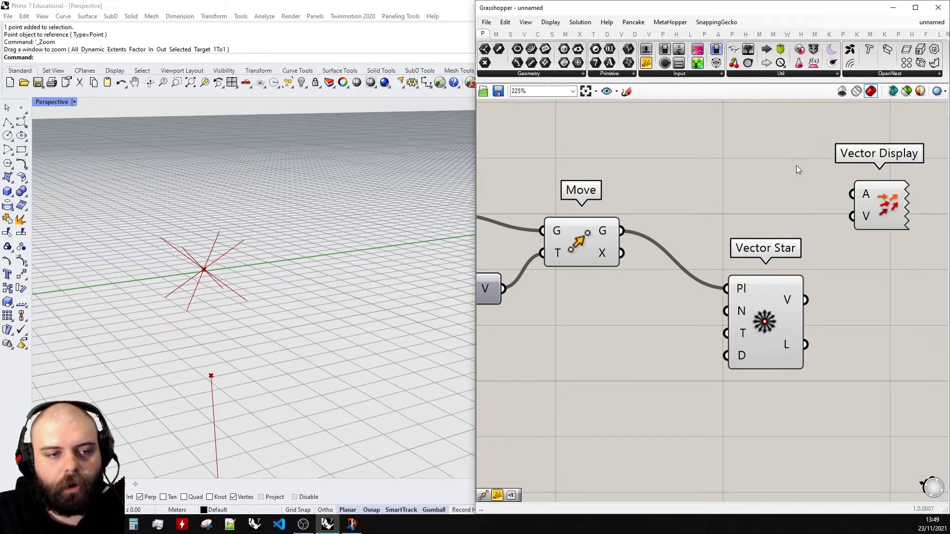
- Connect Vector Star's V output to the display's V input and the moved point to its anchor A
left_click_drag(806, 300, 865, 250)
left_click_drag(623, 231, 851, 219)
scroll(800, 258, "down", 2)
left_click_drag(780, 376, 642, 216)
right_click_drag(200, 278, 215, 257)
left_click(688, 301)
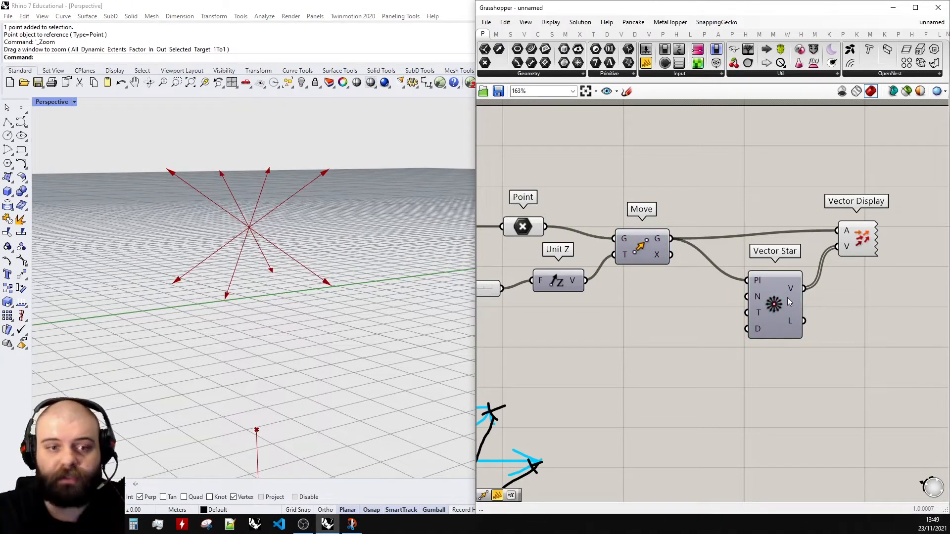
- Add an integer slider and connect it to the Vector Star steps input N
scroll(789, 302, "up", 6)
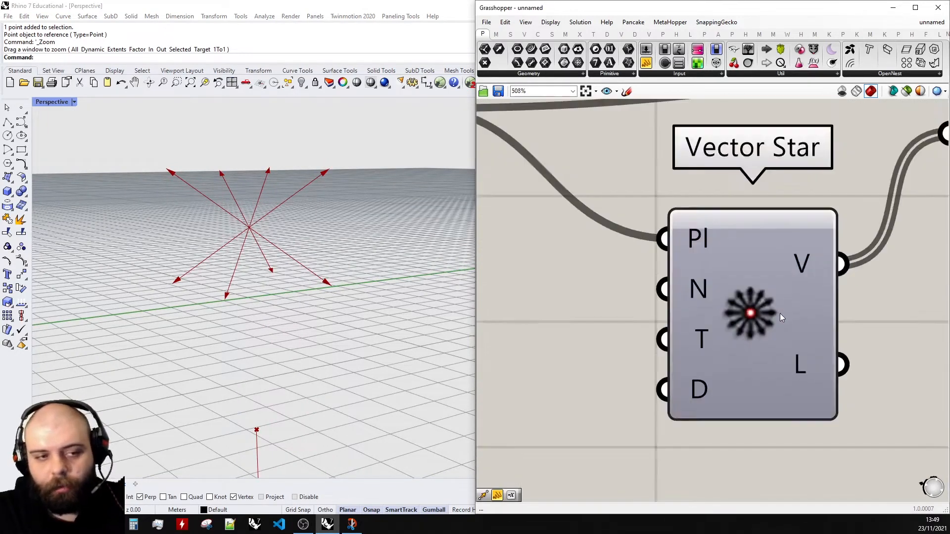
scroll(706, 200, "down", 3)
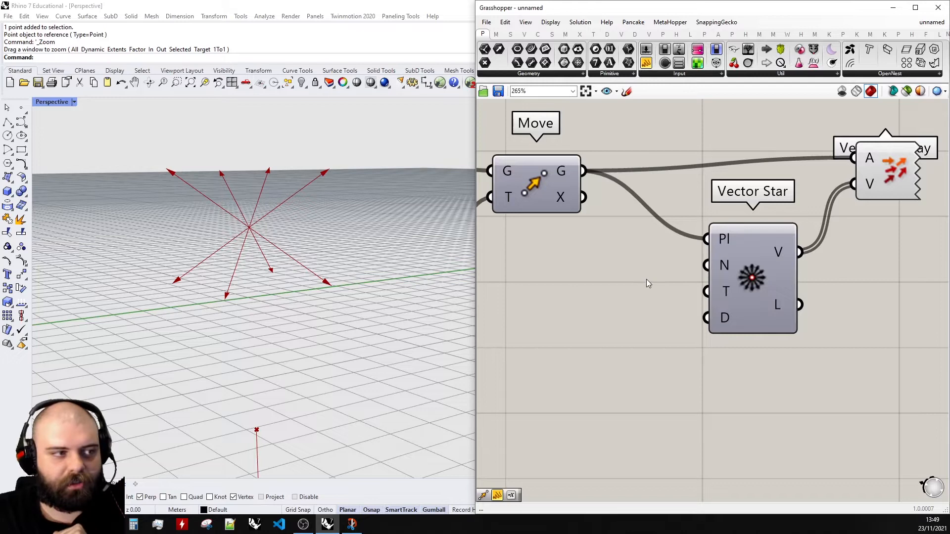
scroll(721, 271, "up", 2)
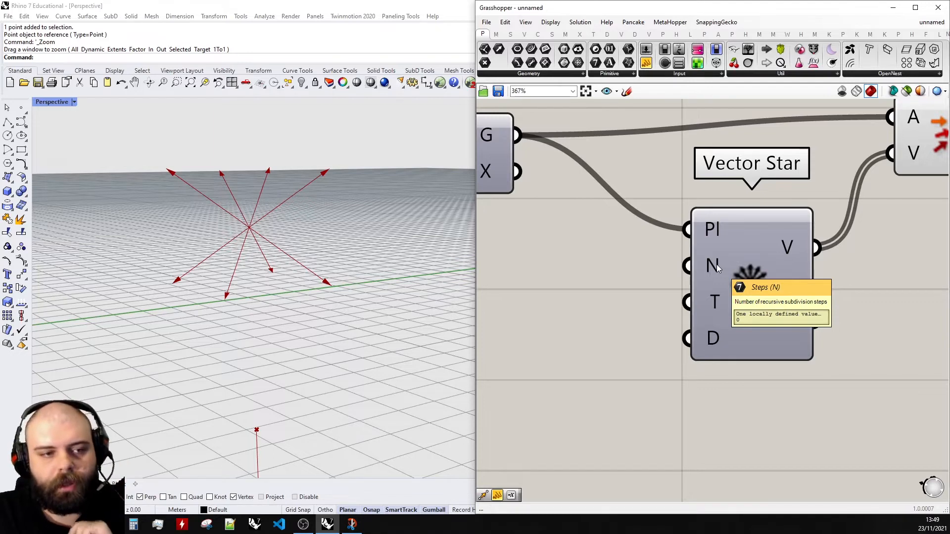
scroll(718, 268, "down", 3)
double_click(663, 273)
type("0<")
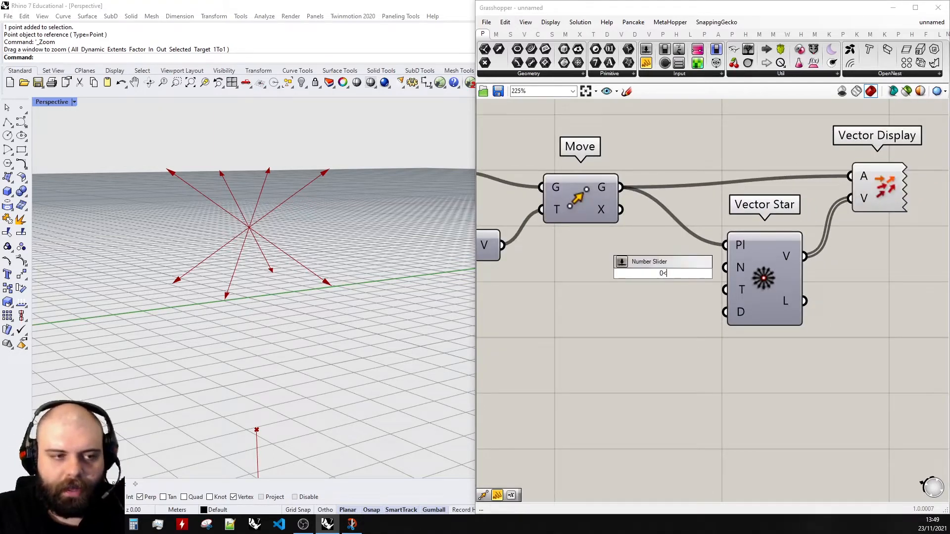
key("Return")
left_click_drag(663, 274, 569, 307)
left_click_drag(661, 305, 732, 268)
- Set the Steps slider to 3
right_click_drag(249, 198, 246, 312)
scroll(242, 347, "up", 3)
right_click_drag(236, 401, 249, 352, "shift")
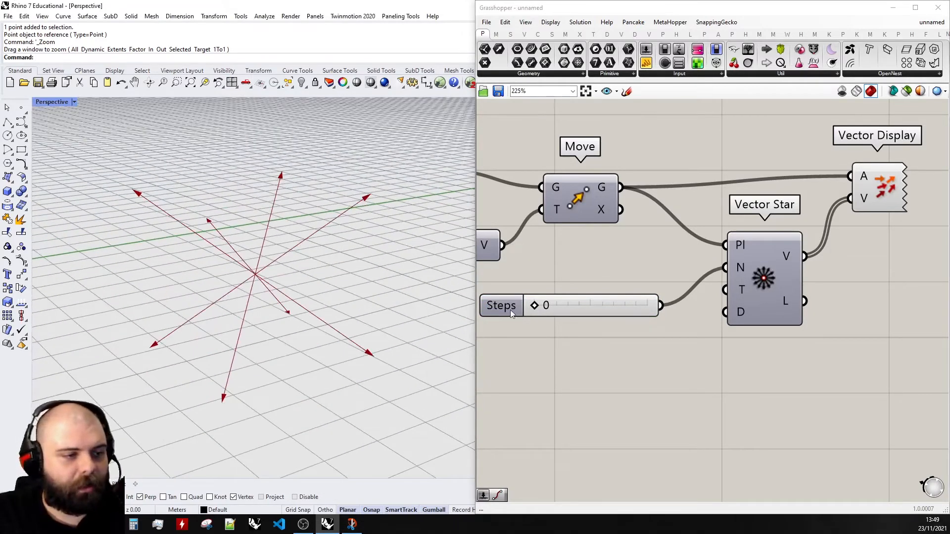
mouse_move(536, 307)
left_mouse_down()
mouse_move(633, 307)
mouse_move(547, 307)
left_mouse_up()
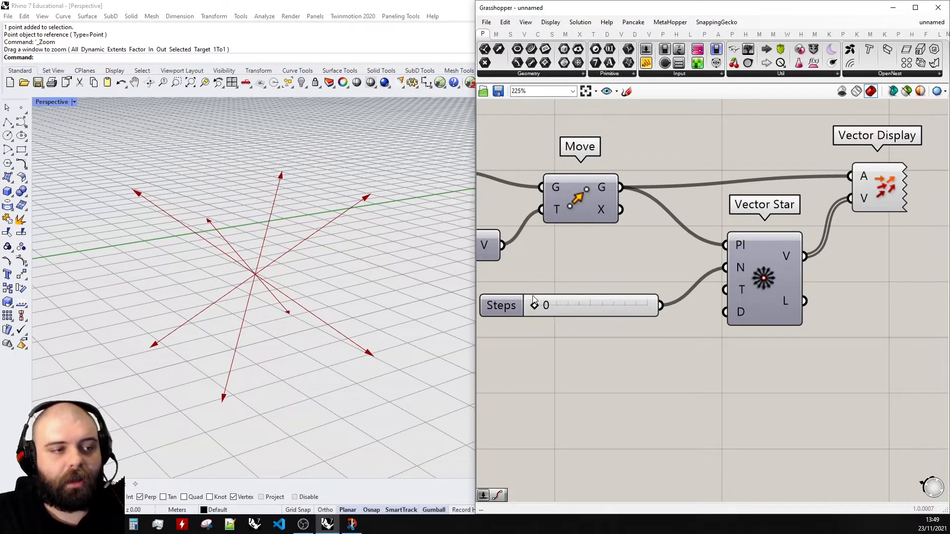
left_click_drag(546, 307, 654, 306)
scroll(414, 268, "down", 3)
right_click_drag(414, 269, 401, 261)
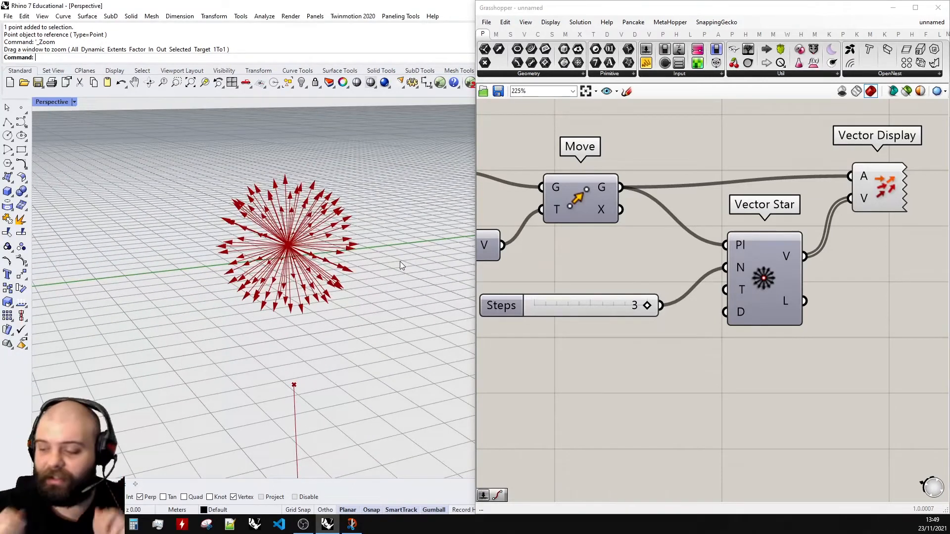
right_click_drag(310, 234, 312, 239)
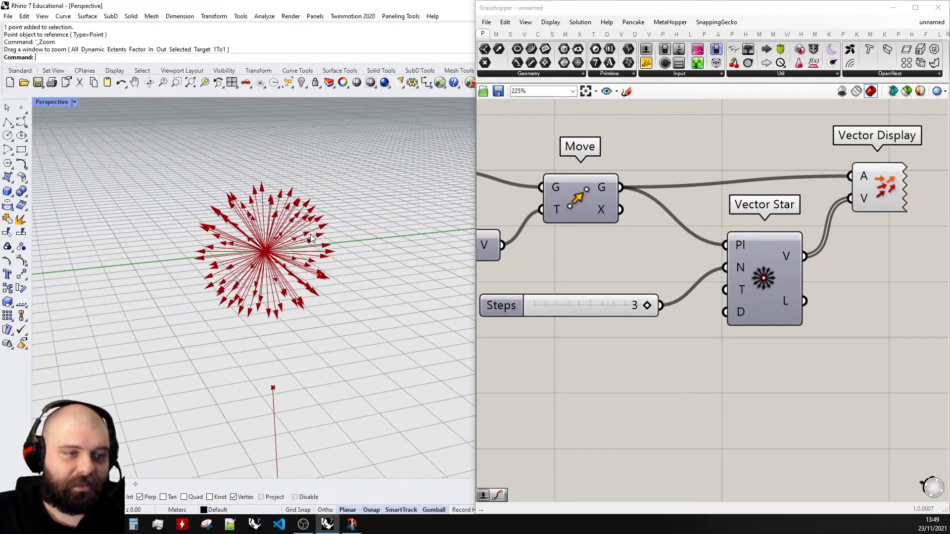
- Set the Steps slider back to 0 and reposition it
left_click_drag(647, 306, 539, 311)
left_click_drag(602, 302, 612, 298)
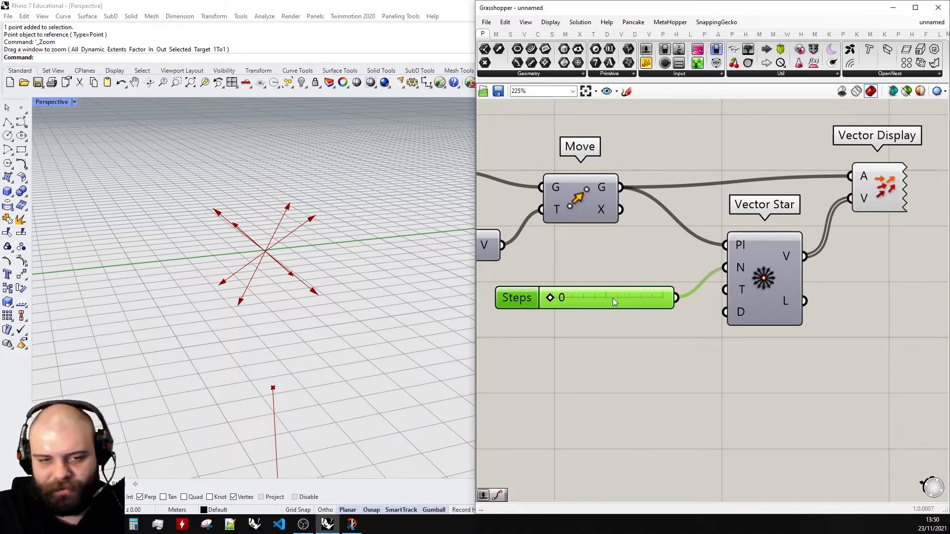
left_click_drag(612, 298, 618, 289)
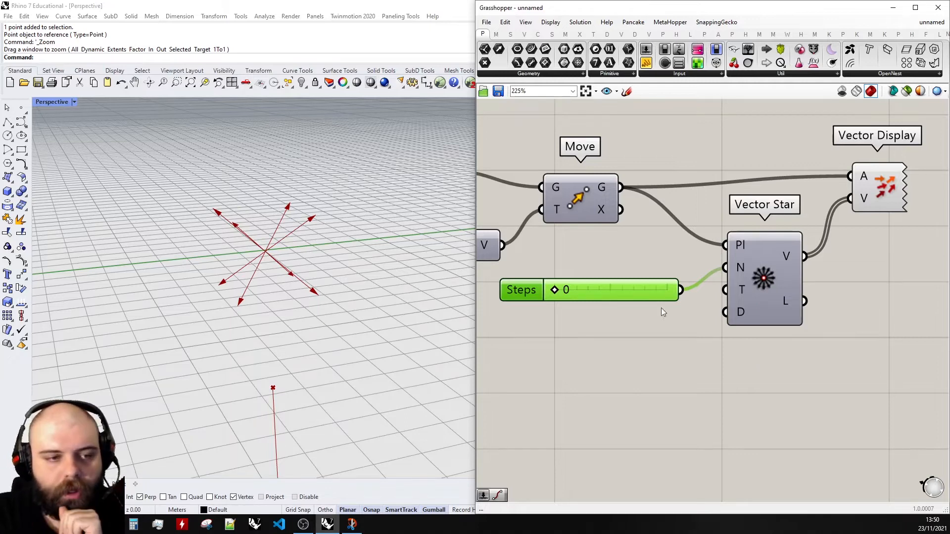
- Add another integer slider and connect it to the Vector Star subdivision type input T
double_click(611, 339)
type("0")
key("Return")
left_click_drag(611, 339, 591, 325)
left_click_drag(681, 324, 773, 295)
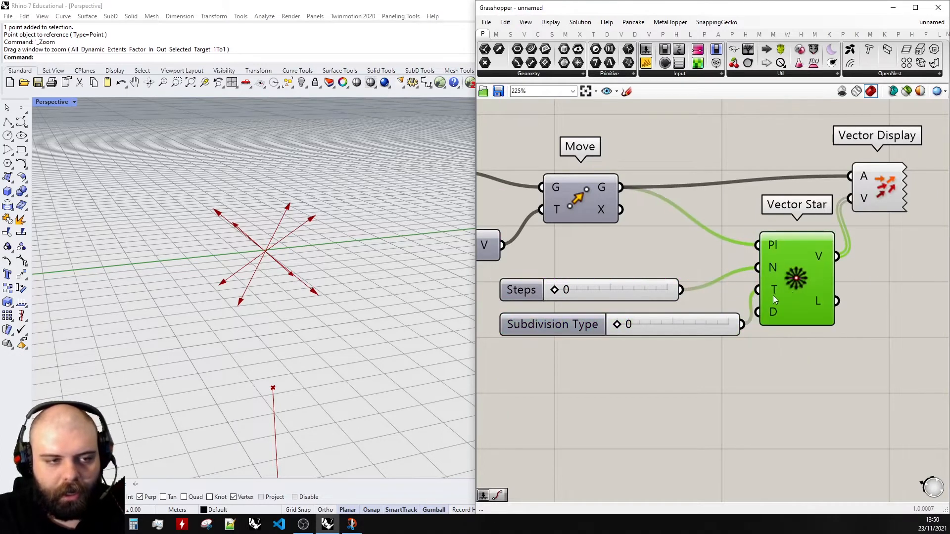
- Set the Subdivision Type slider to 1
left_click_drag(726, 326, 713, 325)
left_click_drag(605, 324, 728, 325)
scroll(261, 193, "down", 5)
right_click_drag(262, 192, 294, 184)
scroll(289, 178, "up", 5)
- Set the Steps slider to 3
left_click_drag(555, 290, 683, 290)
right_click_drag(297, 277, 347, 257)
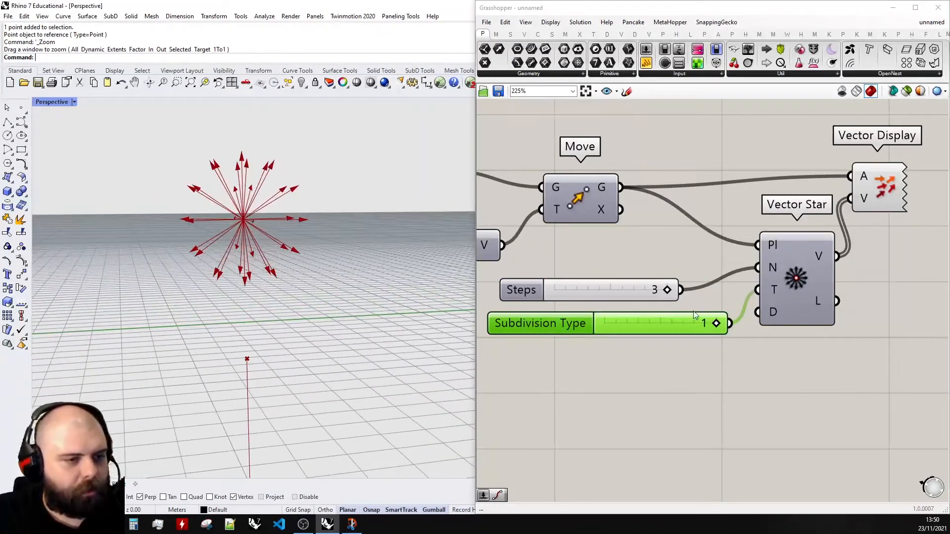
- Set the Subdivision Type slider back to 0
left_click_drag(716, 323, 608, 323)
right_click_drag(285, 259, 312, 233)
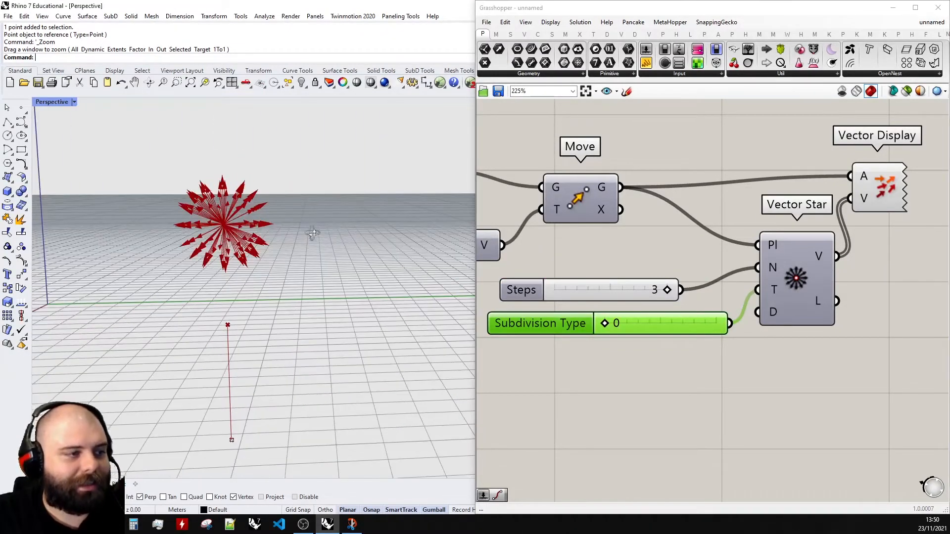
- Set the Steps slider back to 0 and reposition the Subdivision Type slider
left_click_drag(668, 290, 567, 290)
right_click_drag(203, 220, 97, 185)
right_click_drag(279, 212, 317, 237)
left_click(604, 324)
mouse_move(604, 324)
left_mouse_down()
mouse_move(775, 310)
mouse_move(607, 316)
left_mouse_up()
left_click_drag(689, 314, 681, 307)
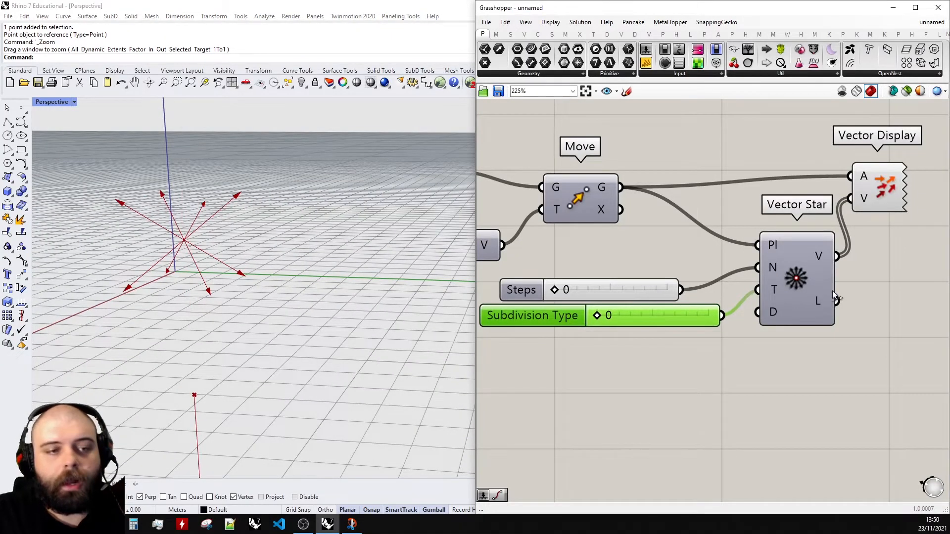
- Inspect the Vector Star dimensionality input D
mouse_move(775, 311)
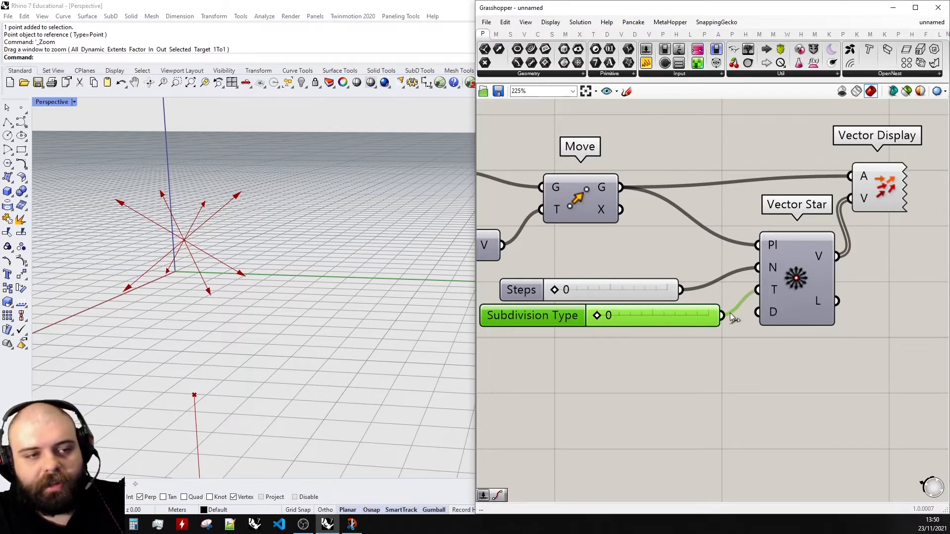
right_click_drag(426, 288, 379, 231)
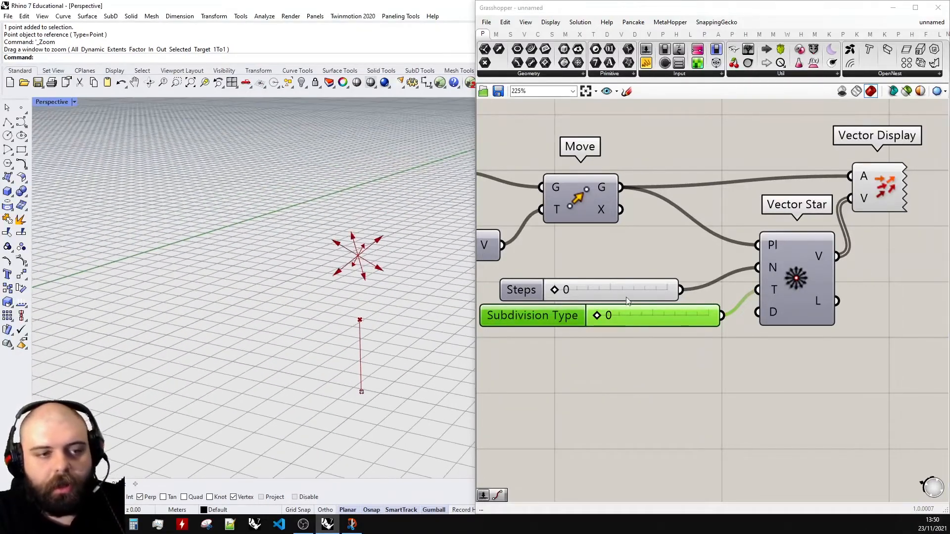
left_click(635, 357)
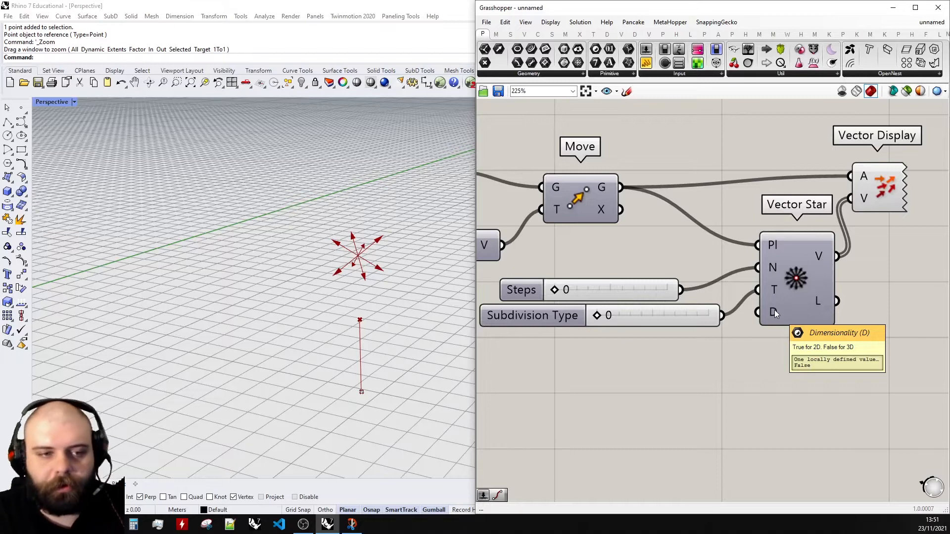
- Add a slider named Dimensionality and connect it to Vector Star's D input
scroll(774, 309, "down", 1)
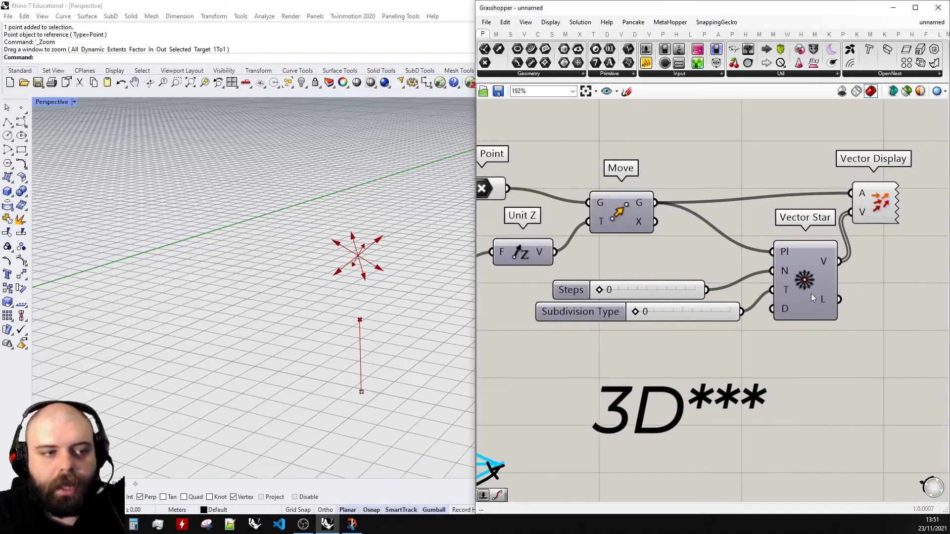
left_click(685, 311)
left_click_drag(699, 322, 699, 345, "alt")
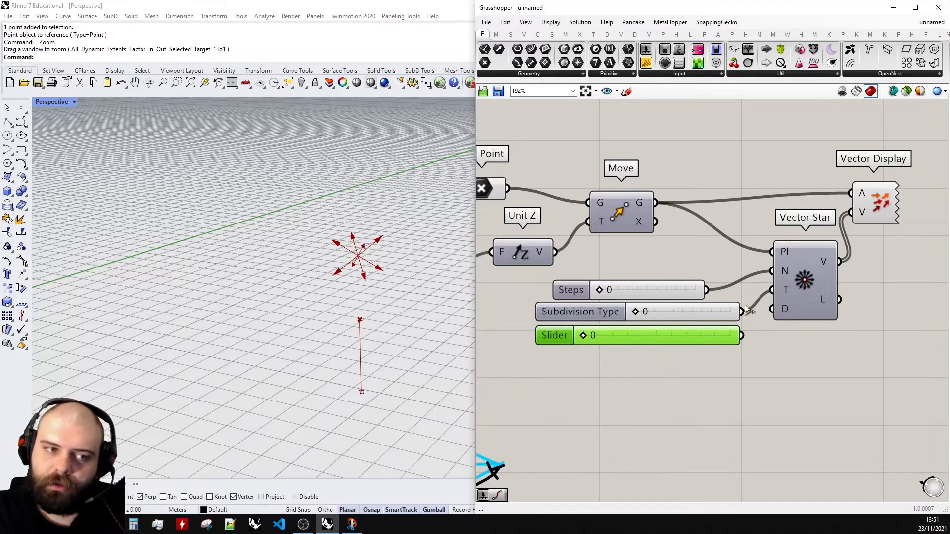
left_click_drag(741, 336, 773, 309)
left_click_drag(738, 336, 731, 337)
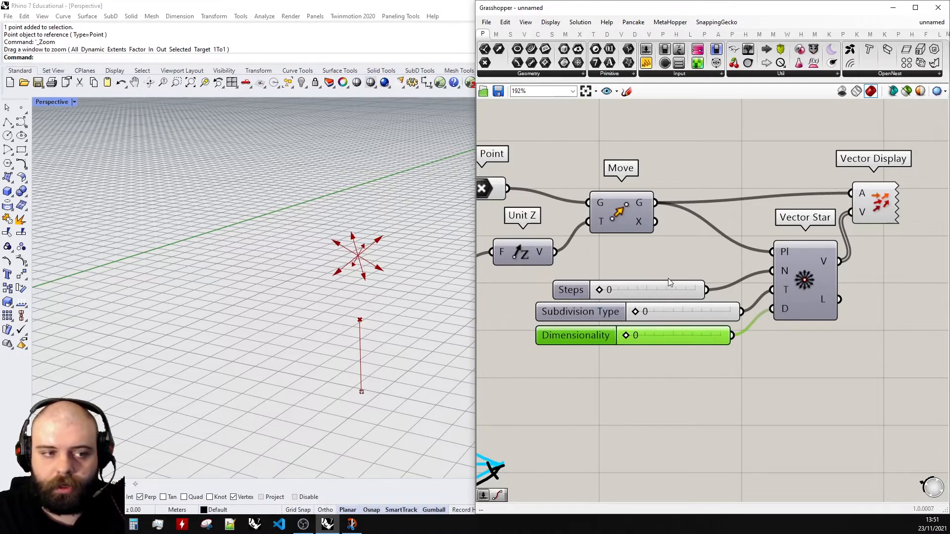
- Set the Dimensionality slider to 1 and orbit to check the flat star of vectors
scroll(631, 334, "up", 3)
left_click_drag(622, 339, 784, 339)
right_click_drag(356, 203, 307, 333)
scroll(308, 331, "up", 8)
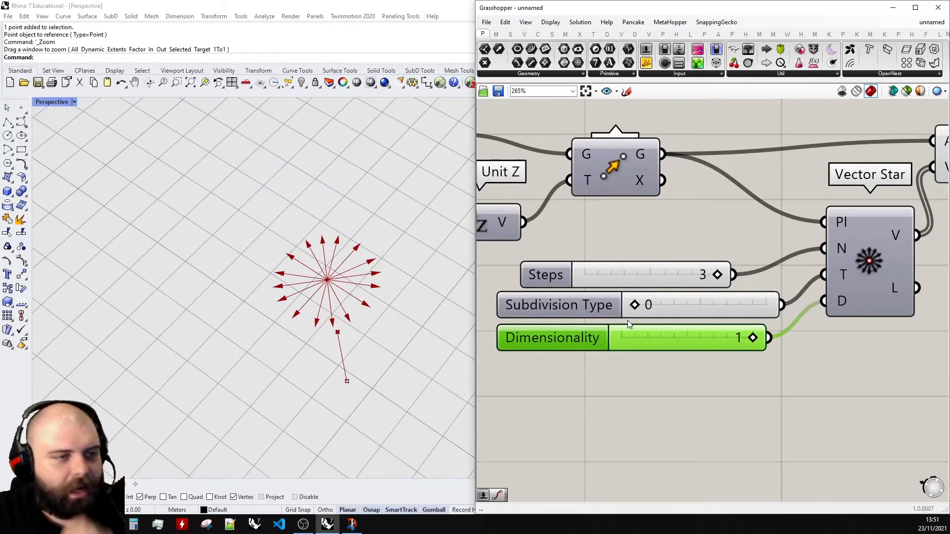
- Set the Dimensionality slider back to 0 and the Steps slider back to 0
scroll(687, 306, "down", 6)
scroll(621, 375, "up", 6)
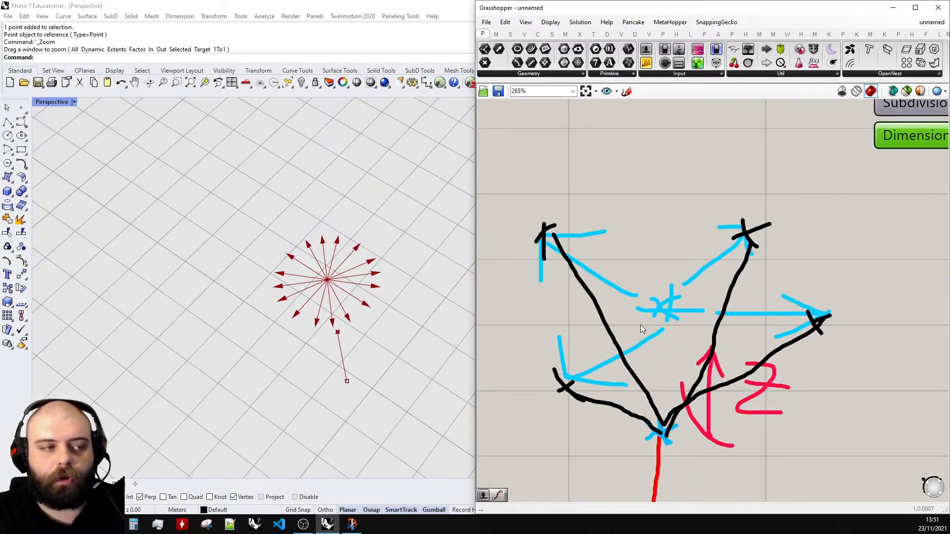
scroll(632, 287, "down", 6)
right_click_drag(872, 186, 839, 200)
scroll(839, 199, "up", 5)
left_click_drag(717, 303, 584, 306)
scroll(347, 319, "down", 5)
right_click_drag(347, 320, 334, 260)
scroll(333, 156, "up", 7)
right_click_drag(333, 157, 321, 178)
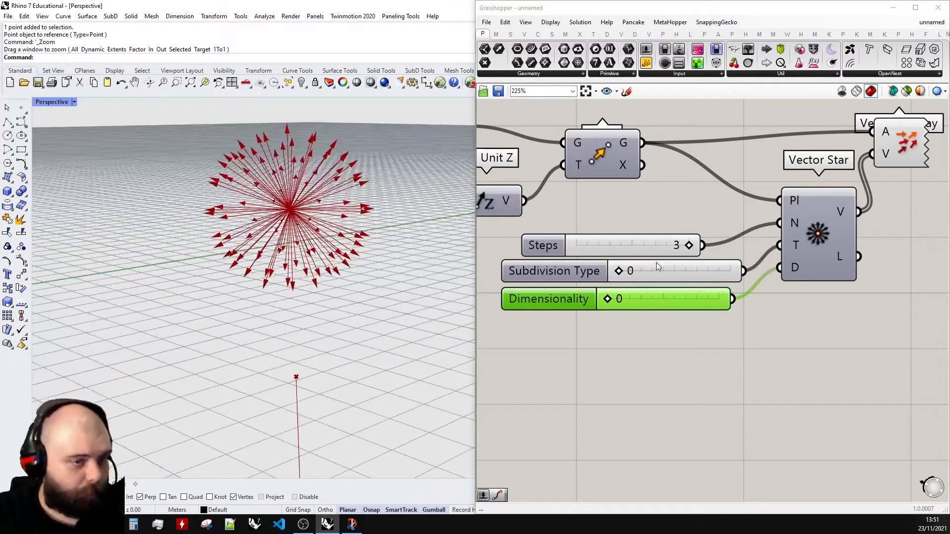
left_click_drag(688, 246, 588, 248)
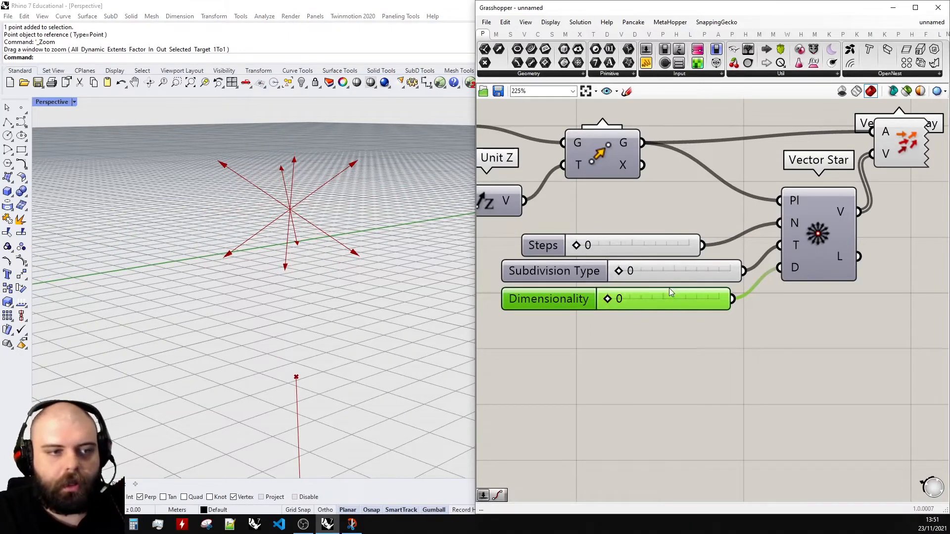
scroll(756, 261, "down", 2)
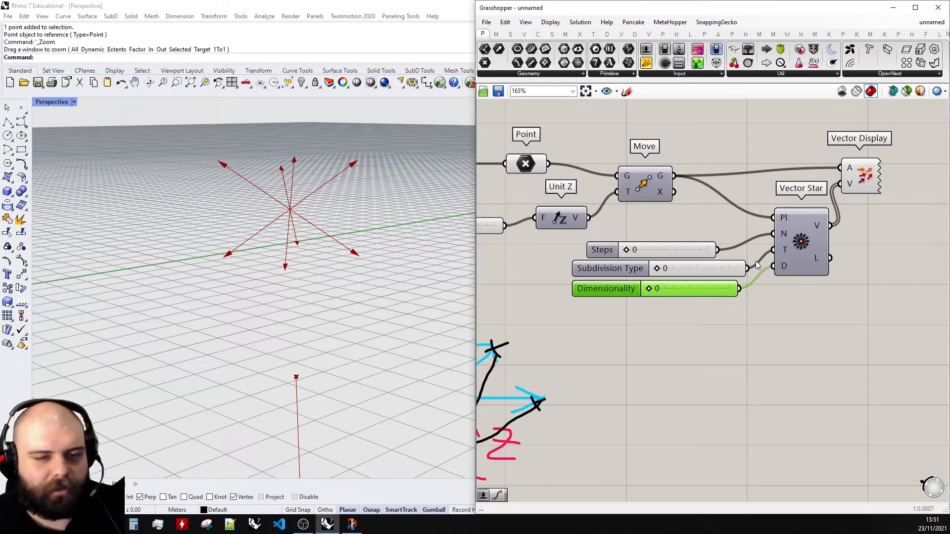
scroll(756, 260, "up", 2)
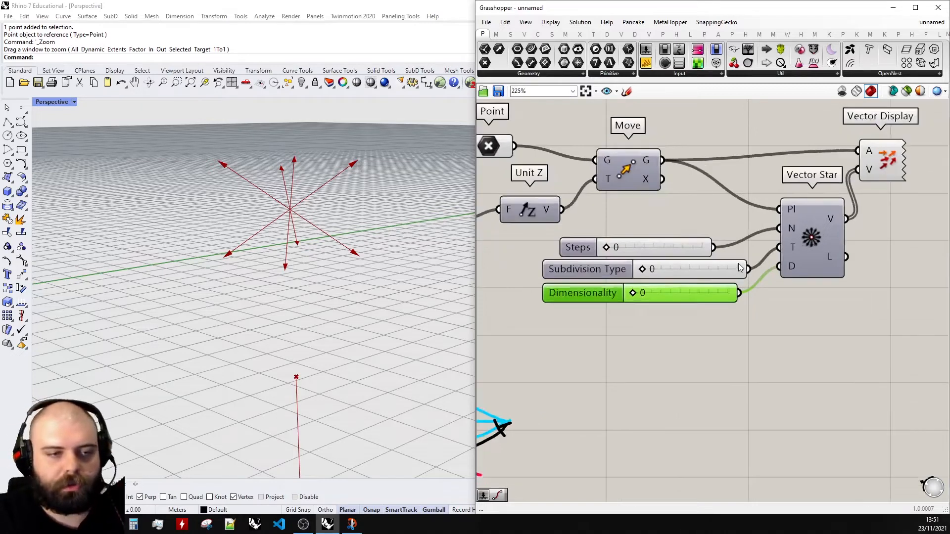
- Replace the Dimensionality slider with a panel holding 1, wired into Vector Star's D input
left_click(722, 335)
double_click(722, 335)
type("1")
key("Return")
left_click(763, 320)
left_click_drag(732, 329, 787, 267)
left_click(692, 300)
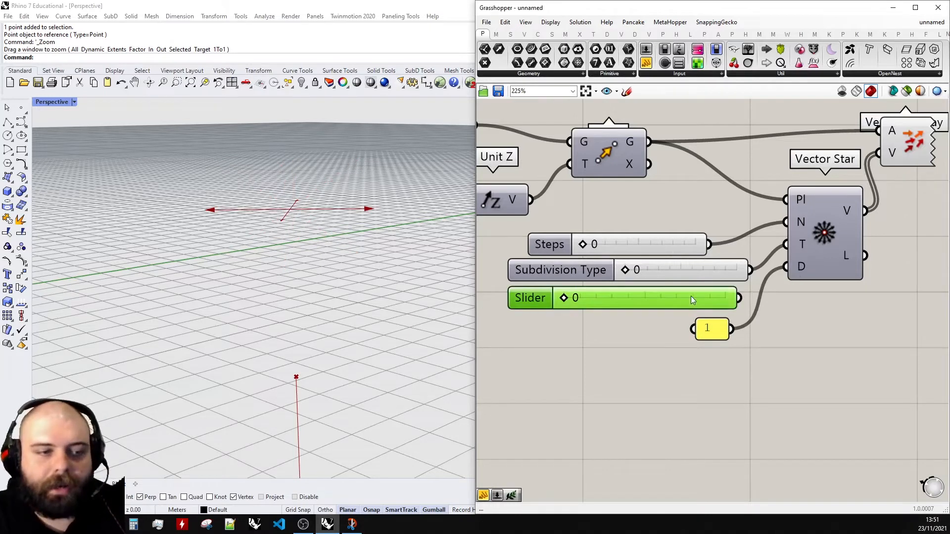
key("Delete")
- Set the Steps slider to 1
left_click_drag(719, 332, 726, 303)
scroll(482, 204, "down", 1)
right_click_drag(341, 172, 381, 221)
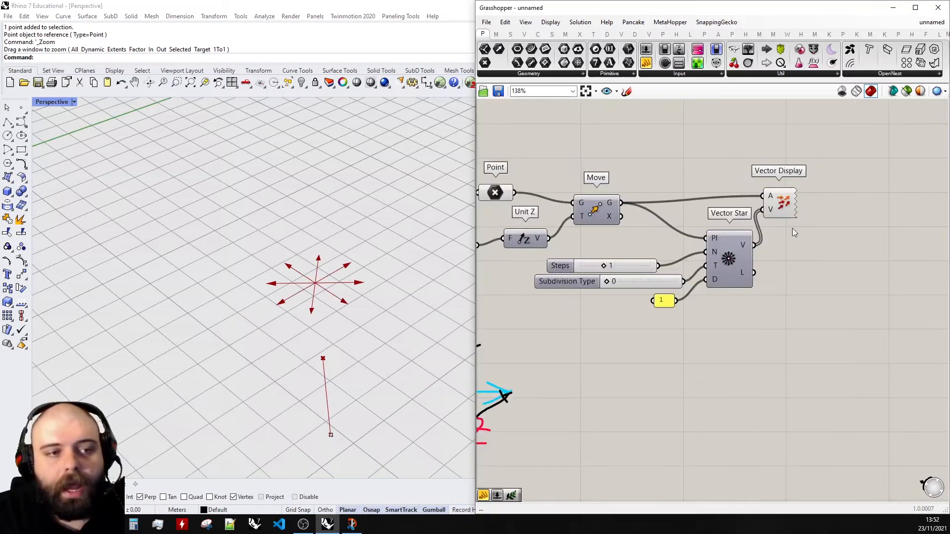
- Add a second Move component to the right of Vector Star
left_click_drag(781, 206, 844, 206)
left_click(823, 233)
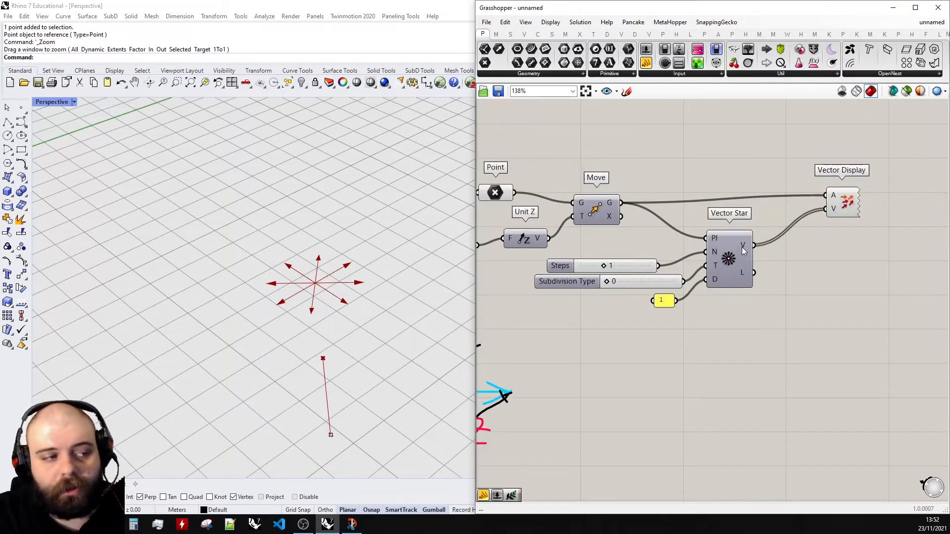
left_click(837, 203)
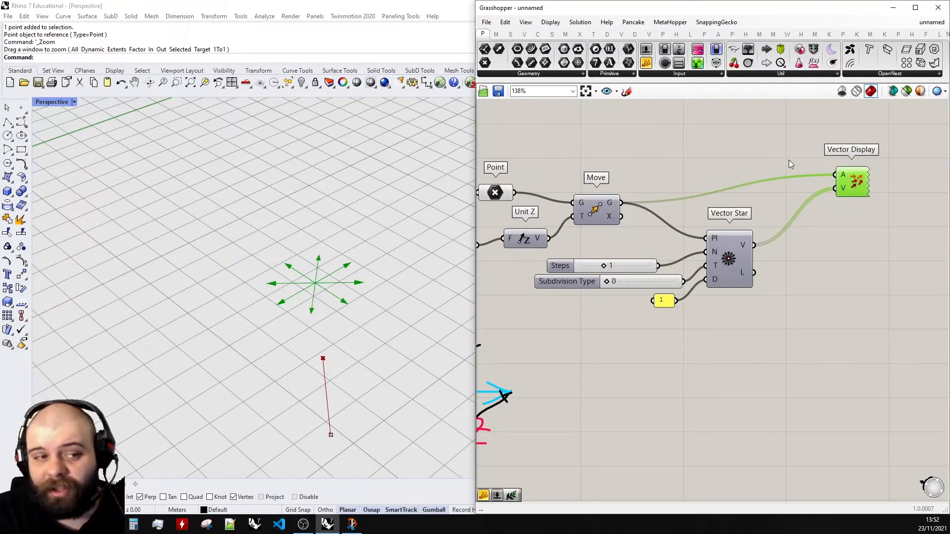
scroll(790, 159, "up", 2)
double_click(836, 260)
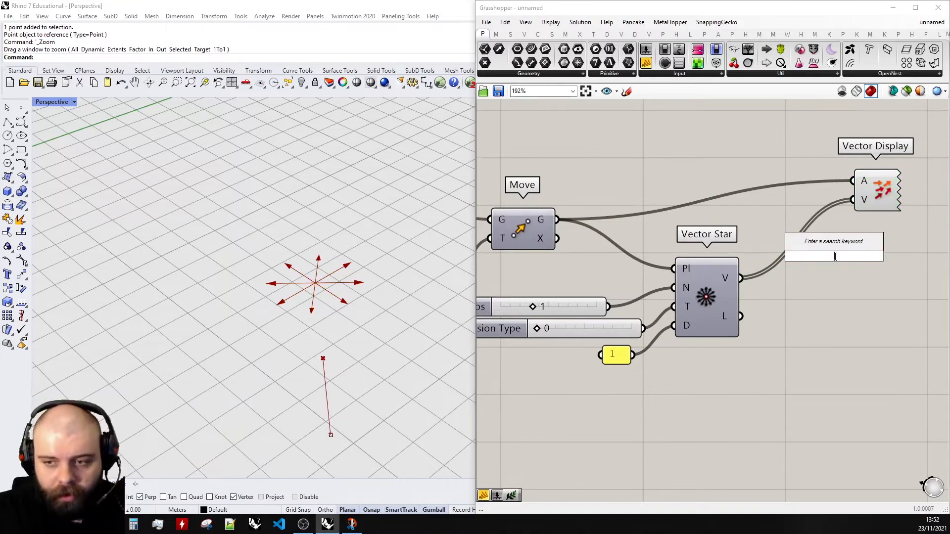
type("move")
key("Return")
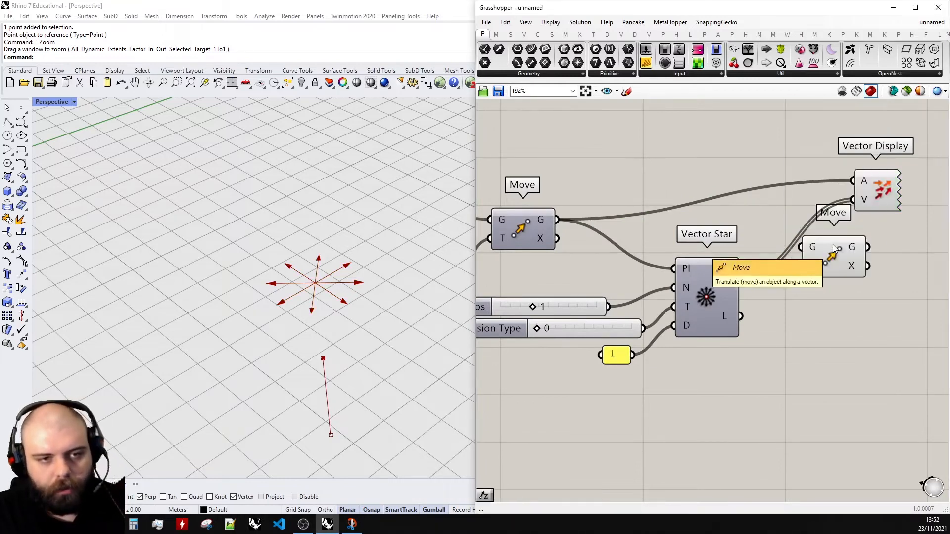
- Connect the first Move's geometry output to the new Move's G input and Vector Star's V output to its T input
scroll(834, 238, "down", 4)
scroll(777, 208, "up", 3)
left_click_drag(636, 244, 843, 267)
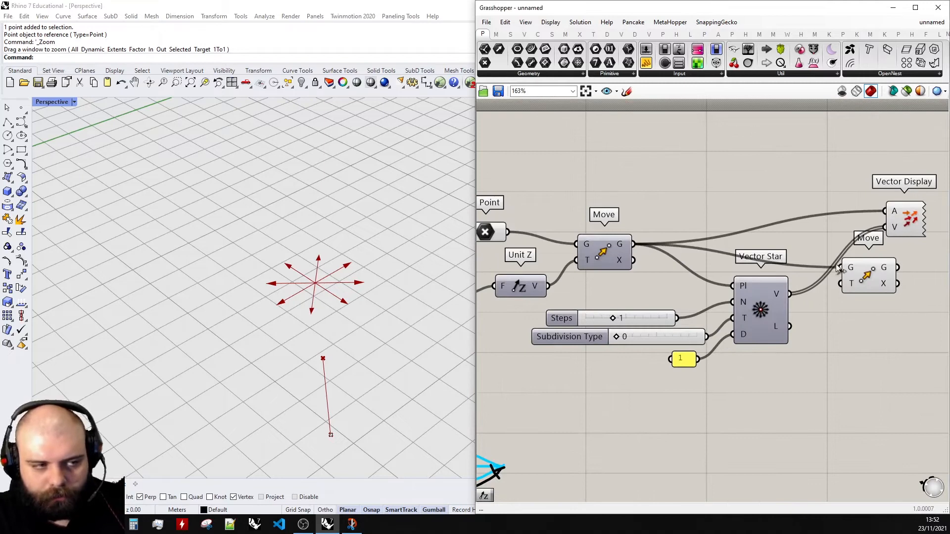
scroll(797, 258, "down", 5)
scroll(895, 247, "up", 4)
left_click_drag(767, 236, 834, 198)
left_click_drag(734, 285, 823, 259)
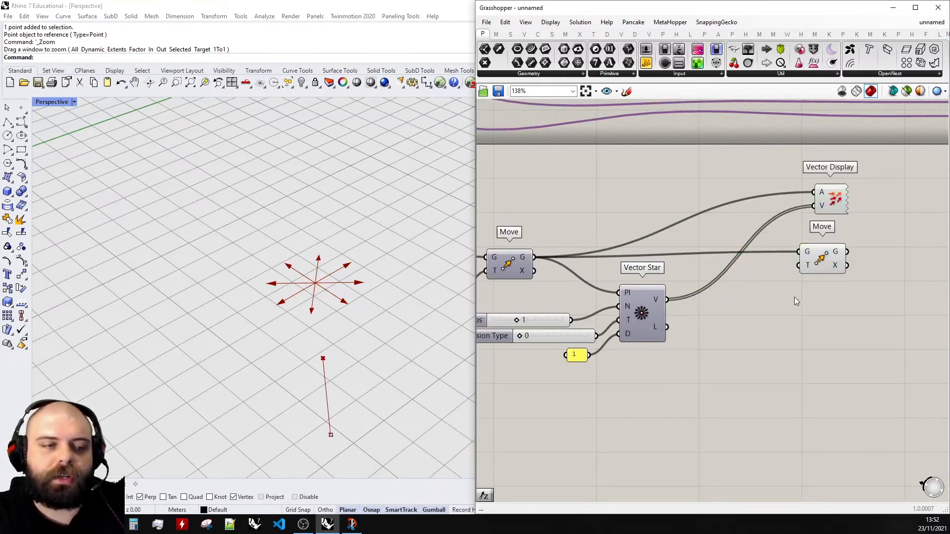
left_click_drag(667, 299, 830, 268)
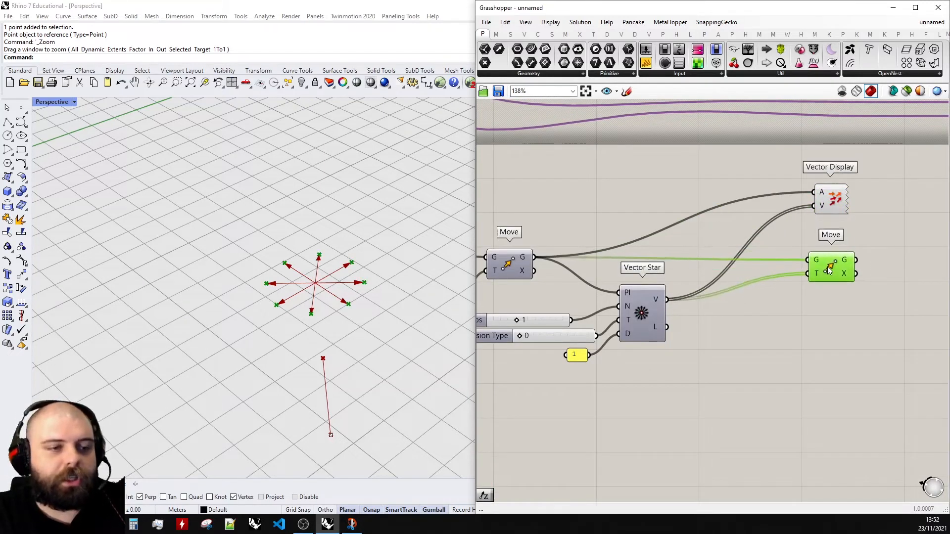
- Delete the Vector Display component
scroll(786, 289, "down", 2)
left_click(820, 222)
key("Delete")
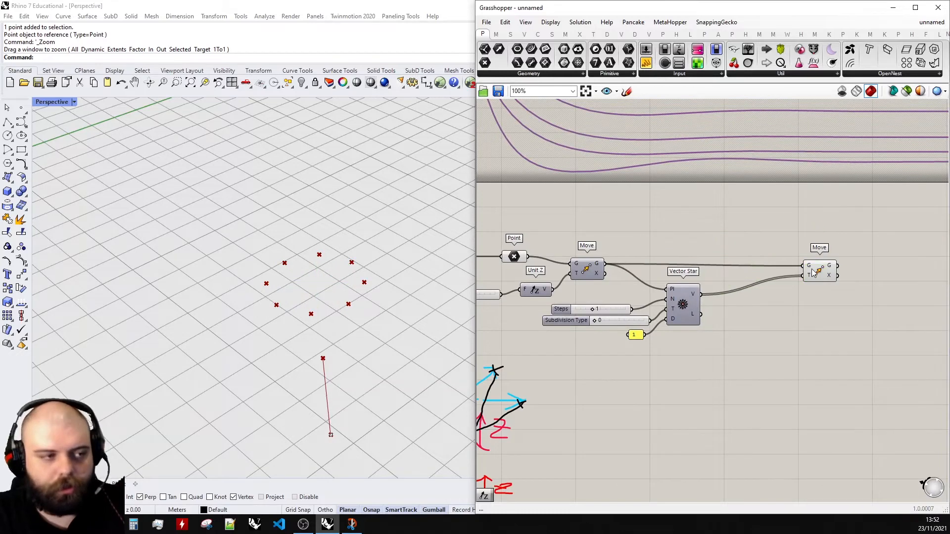
left_click_drag(817, 275, 817, 273)
left_click(589, 269)
scroll(589, 268, "up", 3)
middle_click(589, 268)
left_click(610, 250)
scroll(500, 277, "down", 2)
key("ctrl+z")
key("ctrl+z")
key("ctrl+z")
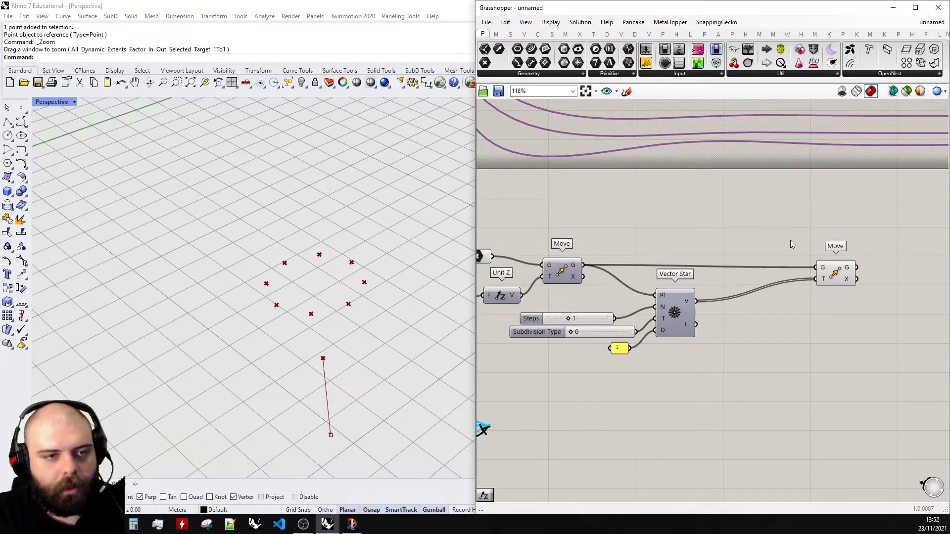
left_click(664, 240)
middle_click(562, 277)
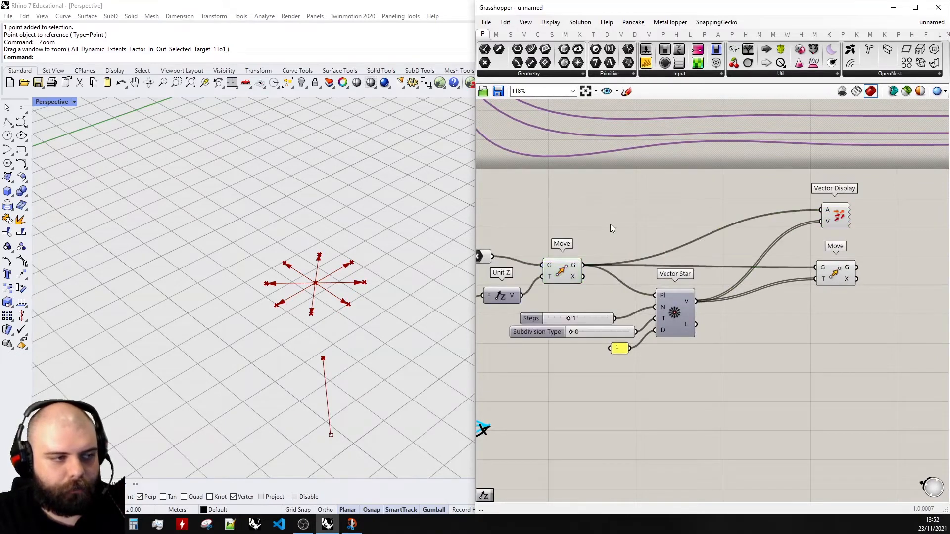
left_click_drag(905, 238, 811, 202)
key("Delete")
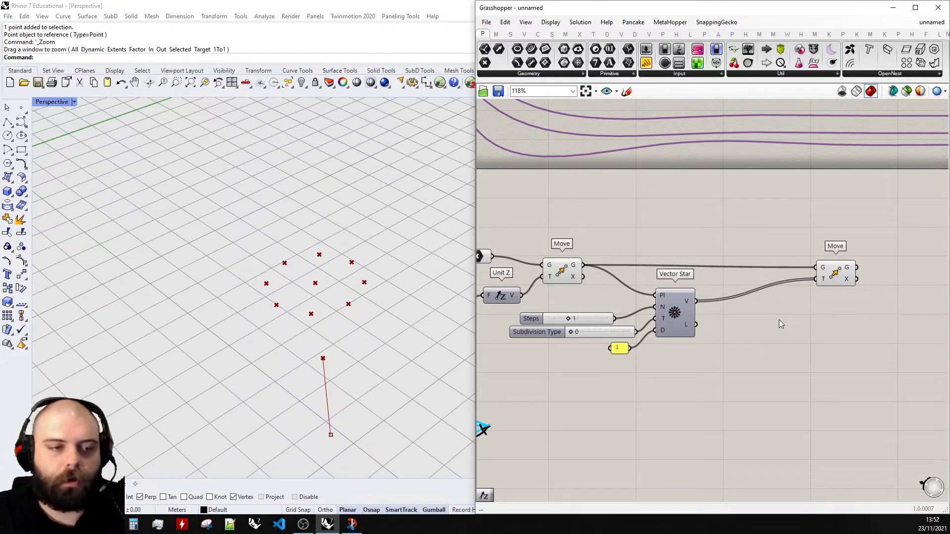
- Add an Amplitude component and feed Vector Star's V output into its V input
scroll(772, 320, "up", 3)
double_click(766, 320)
type("amplit")
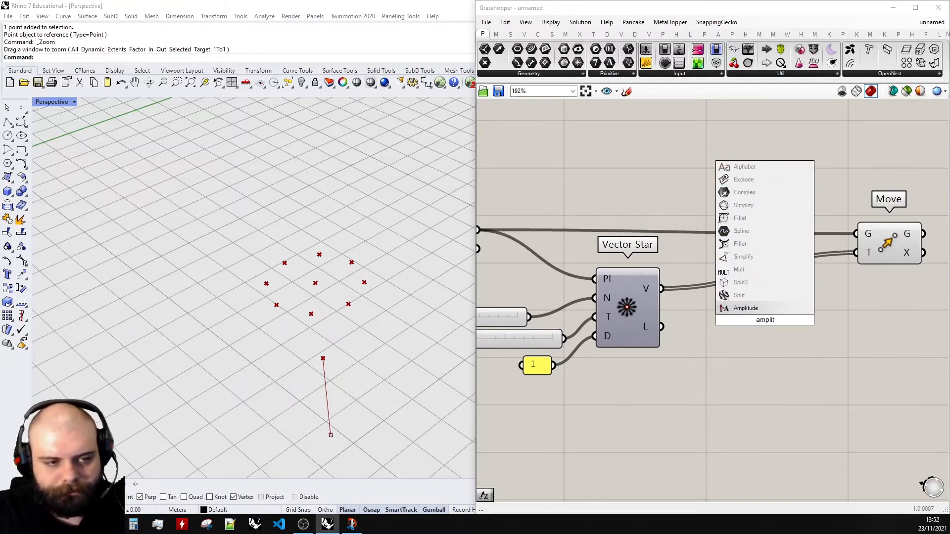
left_click(762, 308)
left_click_drag(663, 288, 749, 311)
- Wire a copy of the Factor slider into Amplitude's A input, and Amplitude's output into the second Move's T input
scroll(748, 311, "down", 5)
scroll(589, 290, "up", 4)
left_click(643, 279)
key("ctrl+c")
key("ctrl+v")
scroll(629, 284, "down", 3)
left_click_drag(629, 284, 635, 366)
scroll(923, 289, "up", 4)
left_click_drag(747, 363, 736, 310)
left_click_drag(760, 300, 828, 243)
mouse_move(691, 366)
left_mouse_down()
mouse_move(661, 363)
mouse_move(707, 361)
mouse_move(650, 361)
mouse_move(720, 361)
mouse_move(668, 357)
mouse_move(709, 360)
mouse_move(692, 361)
left_mouse_up()
- Set the Amplitude slider to 2.1
scroll(797, 315, "down", 4)
left_click_drag(639, 289, 503, 225)
middle_click(502, 224)
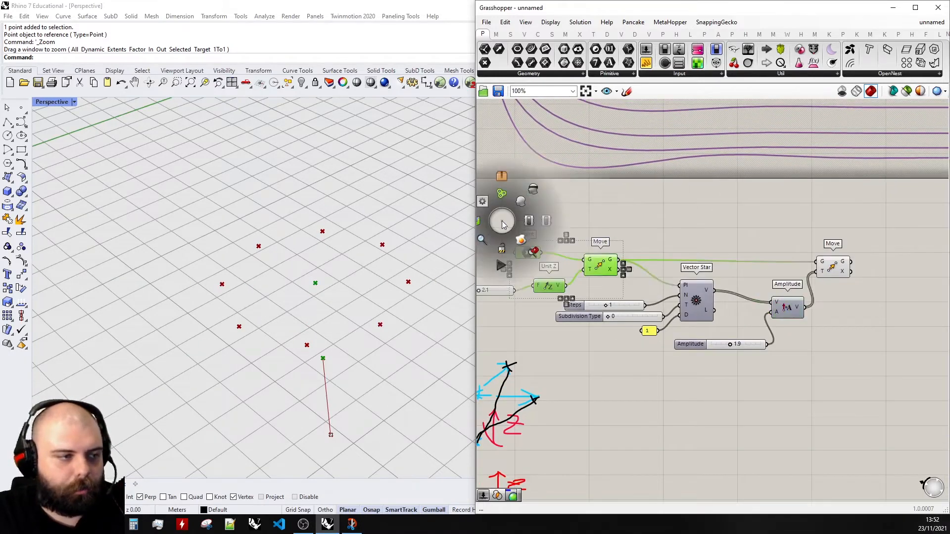
left_click(721, 332)
scroll(727, 347, "up", 4)
mouse_move(731, 352)
left_mouse_down()
mouse_move(759, 356)
mouse_move(724, 355)
mouse_move(735, 356)
left_mouse_up()
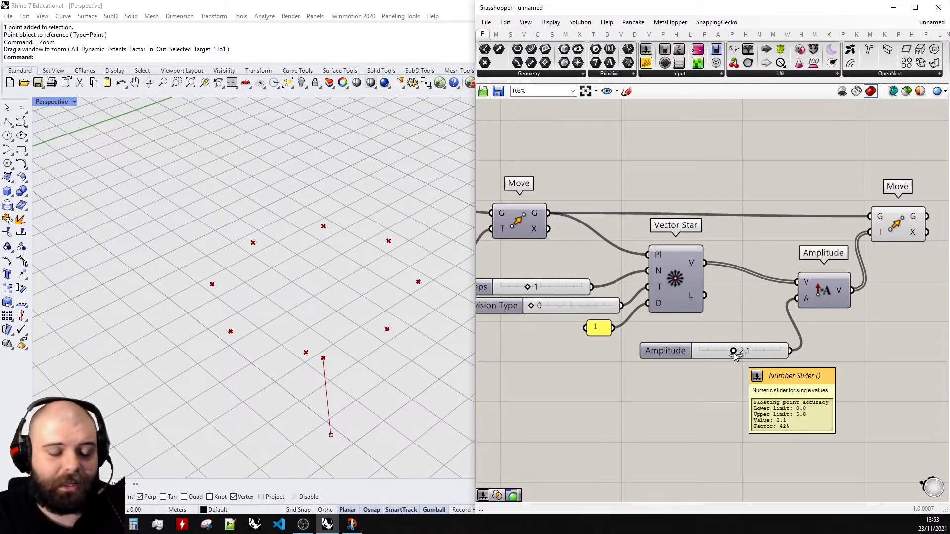
- Inspect the previews of the second Move and the Point component
scroll(735, 356, "down", 3)
scroll(729, 312, "up", 1)
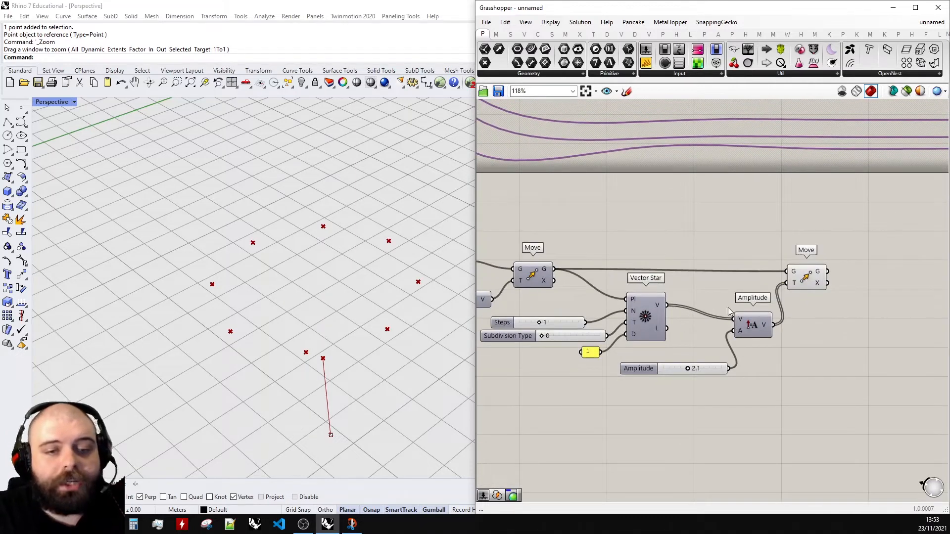
left_click(817, 282)
mouse_move(312, 320)
right_mouse_down()
mouse_move(312, 274)
mouse_move(304, 283)
right_mouse_up()
scroll(812, 293, "down", 2)
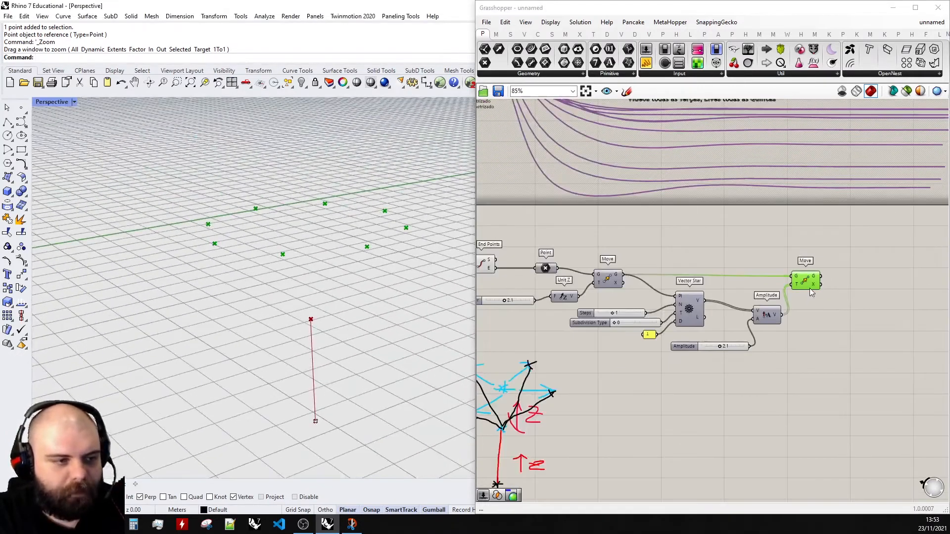
left_click(544, 268)
middle_click(547, 267)
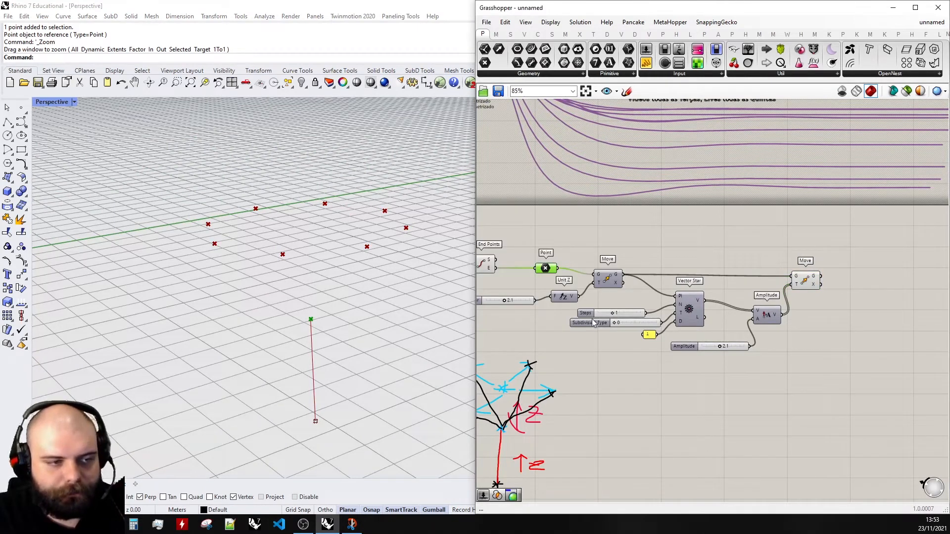
- Set the Steps slider to 0
scroll(599, 318, "up", 3)
left_click_drag(623, 313, 578, 314)
scroll(561, 277, "down", 3)
scroll(891, 254, "up", 3)
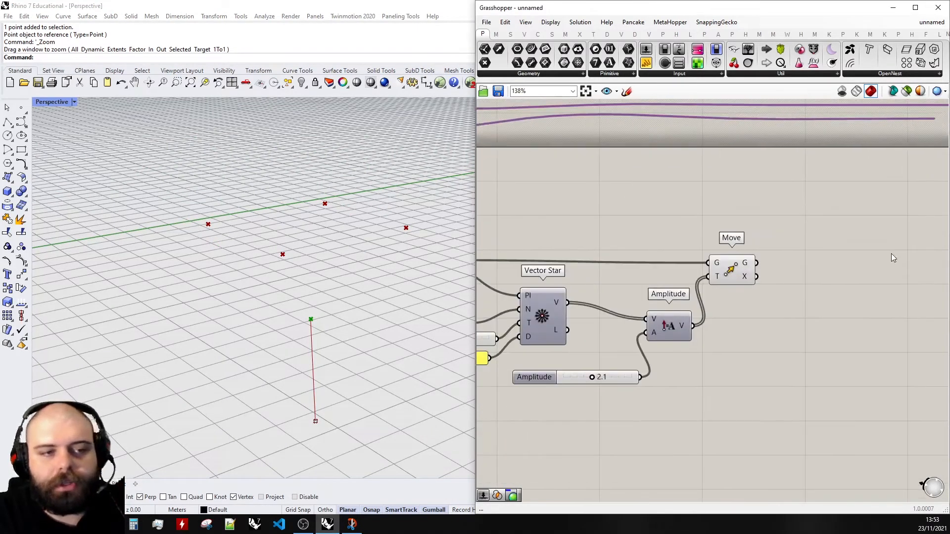
- Add a Line component and connect the trunk's moved end point to its A input
double_click(835, 253)
type("line")
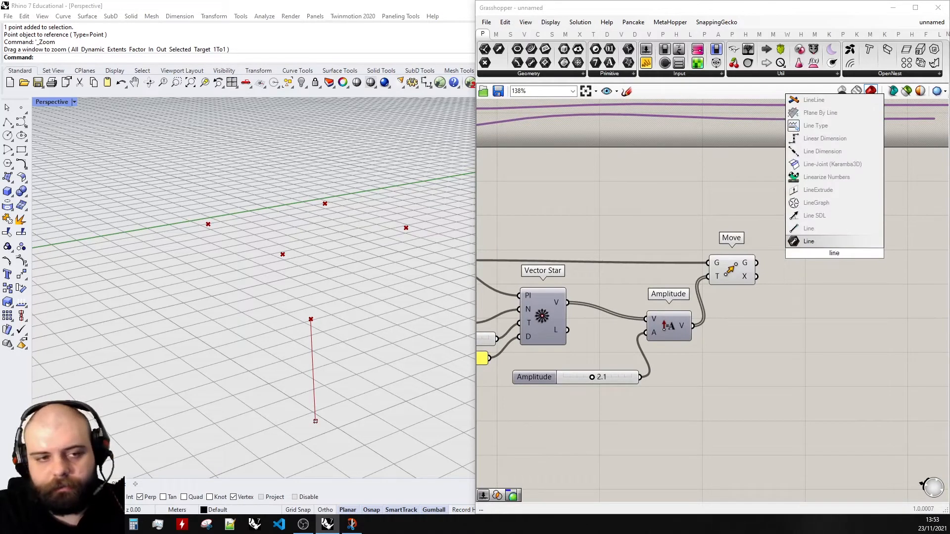
key("Return")
left_click_drag(836, 241, 835, 240)
scroll(875, 280, "down", 4)
scroll(724, 249, "up", 3)
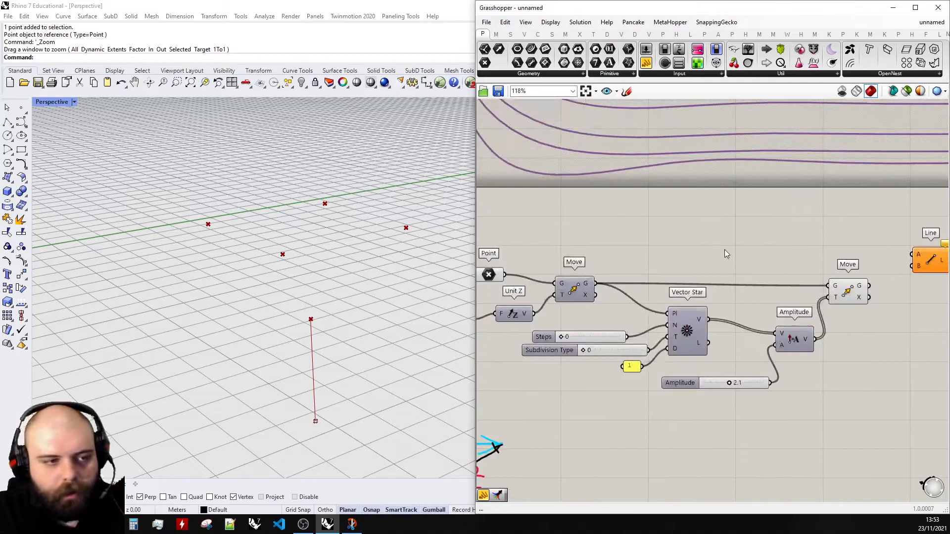
scroll(607, 271, "down", 3)
scroll(528, 275, "up", 2)
left_click_drag(529, 276, 897, 254)
scroll(927, 245, "up", 3)
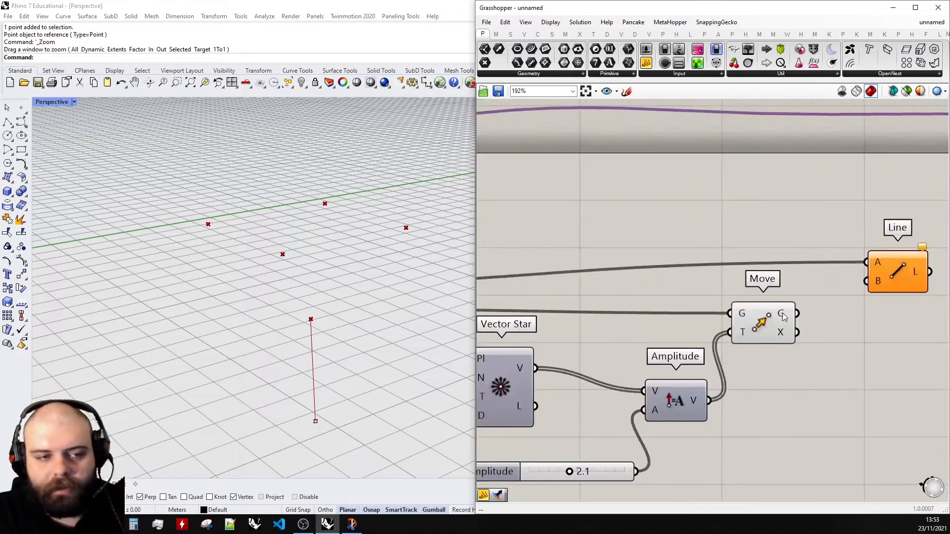
- Connect the second Move's geometry output to the Line's B input
left_click(762, 324)
left_click_drag(797, 313, 881, 272)
left_click(822, 239)
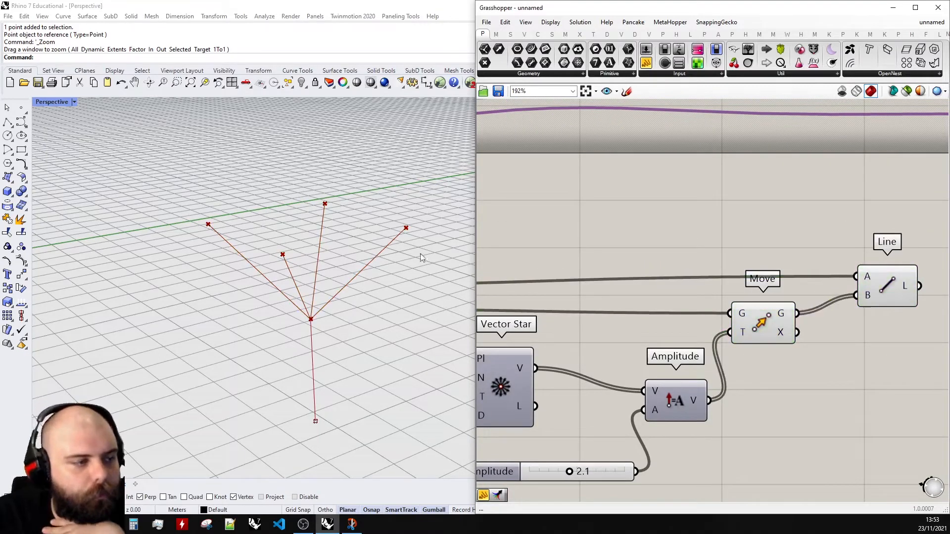
- Zoom out to review the whole definition and the sketch
scroll(426, 260, "down", 4)
scroll(851, 259, "down", 2)
scroll(851, 258, "down", 9)
scroll(737, 327, "up", 9)
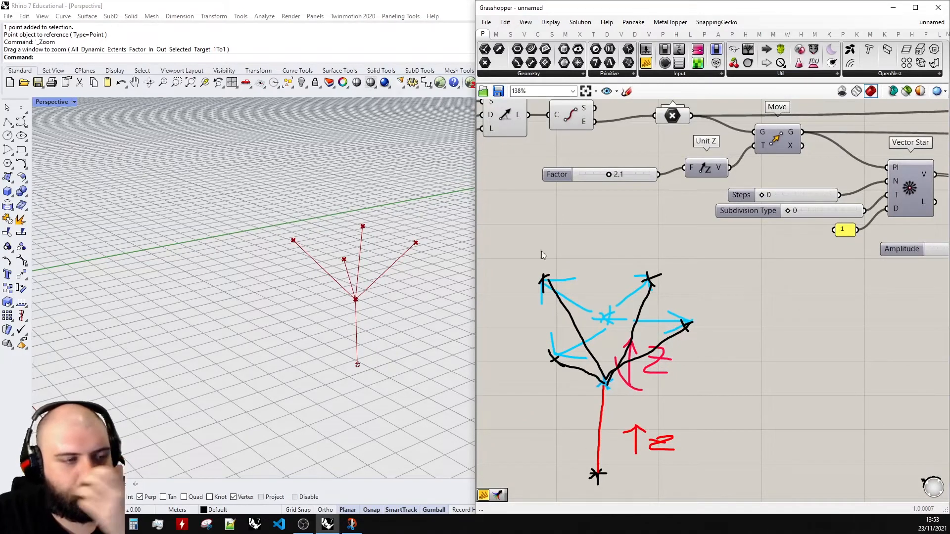
scroll(607, 297, "down", 3)
scroll(608, 297, "down", 1)
mouse_move(666, 423)
left_mouse_down()
mouse_move(568, 284)
mouse_move(582, 289)
mouse_move(573, 340)
left_mouse_up()
left_click(537, 324)
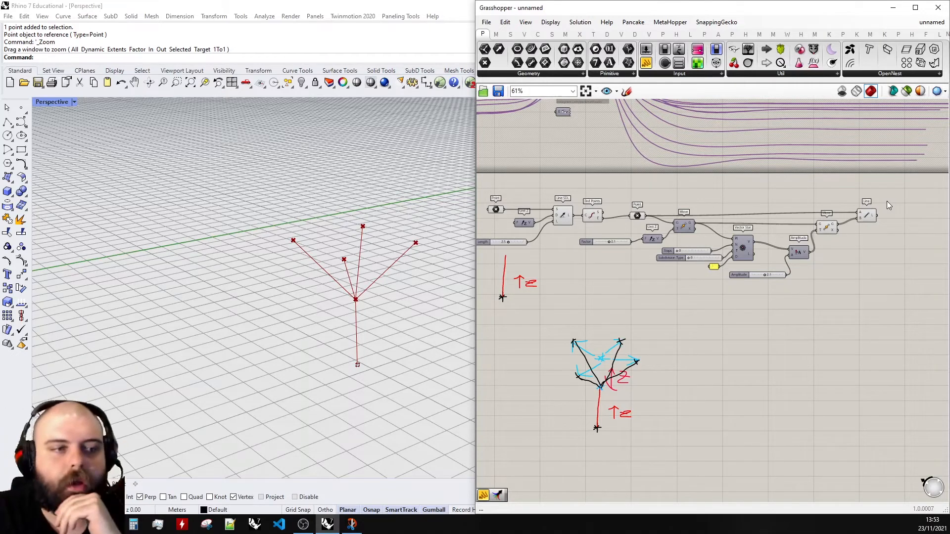
- Select the branch-building components and shift them across the canvas
mouse_move(890, 296)
left_mouse_down()
mouse_move(651, 213)
mouse_move(579, 206)
left_mouse_up()
left_click_drag(591, 214, 634, 214)
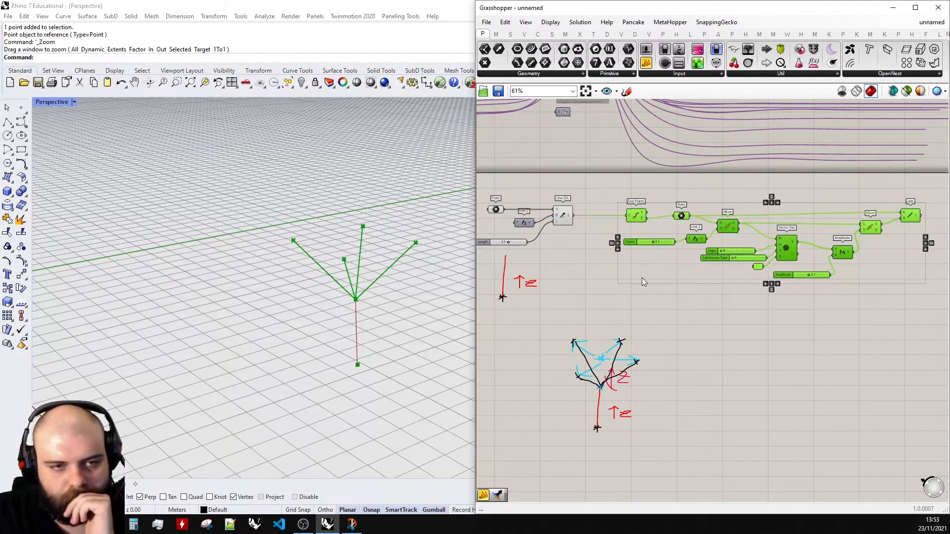
scroll(622, 271, "down", 2)
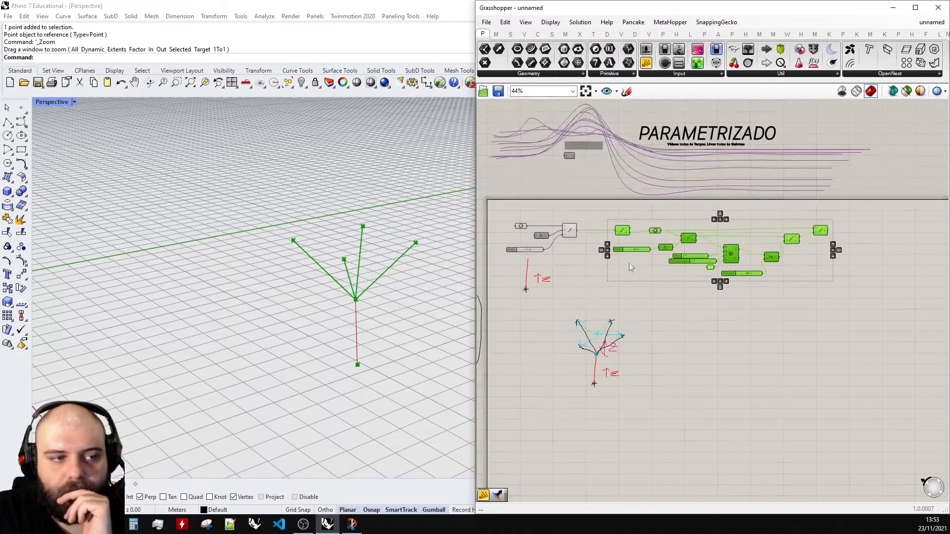
scroll(818, 251, "up", 1)
left_click_drag(593, 230, 781, 240, "alt")
scroll(599, 240, "down", 2)
scroll(762, 236, "up", 5)
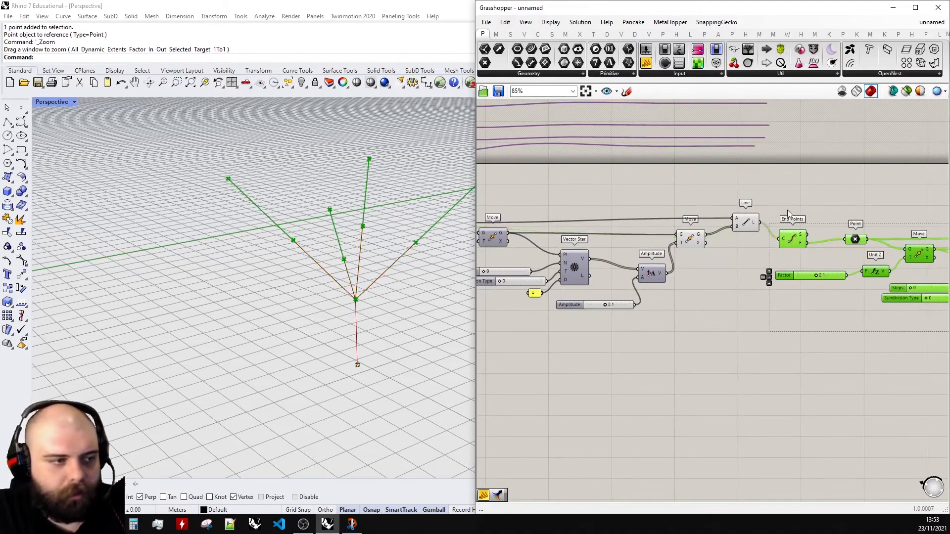
left_click(772, 243)
- Undo the last three canvas changes
scroll(691, 241, "down", 5)
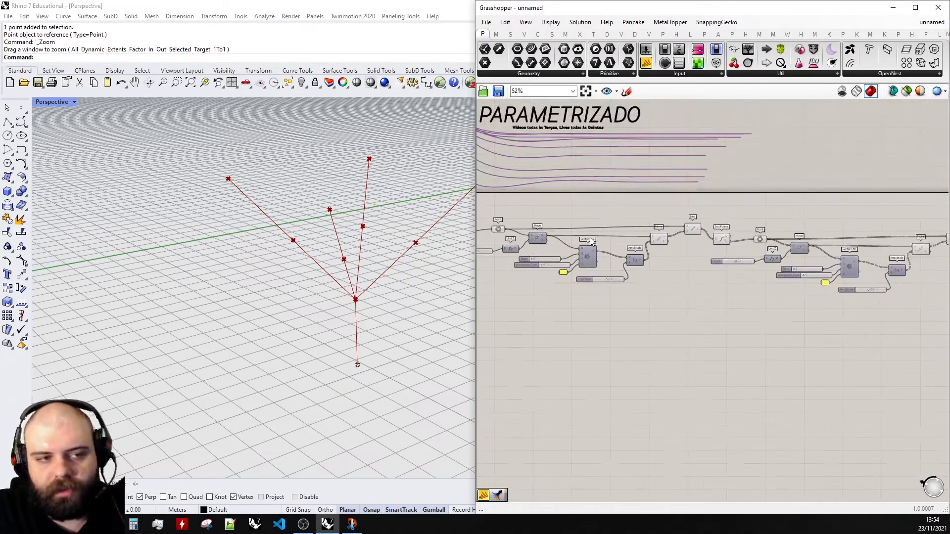
scroll(743, 239, "up", 4)
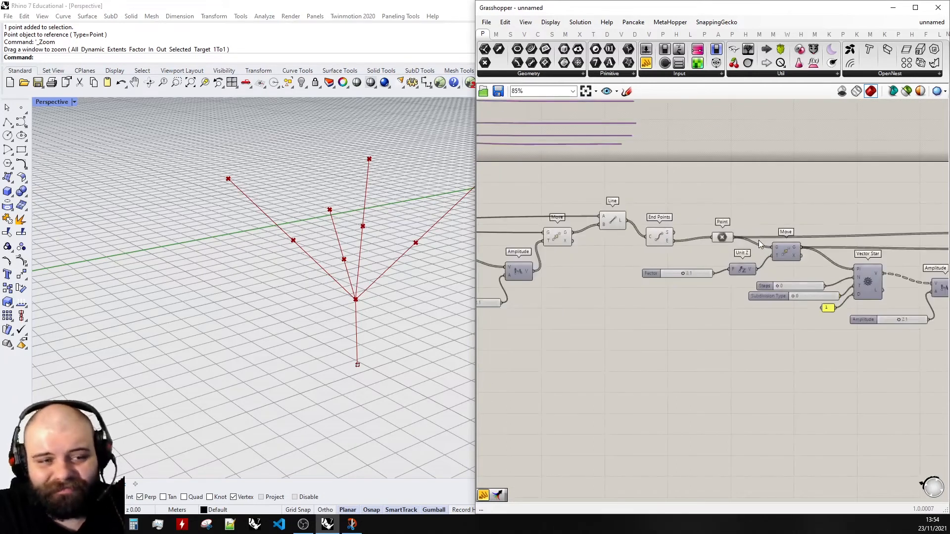
scroll(851, 238, "down", 3)
key("ctrl+z")
key("ctrl+z")
key("ctrl+z")
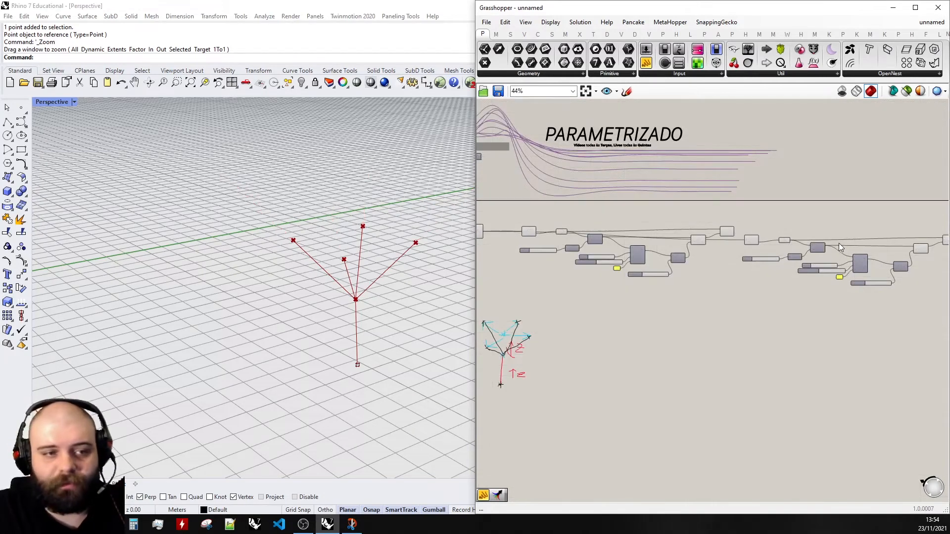
scroll(854, 218, "down", 1)
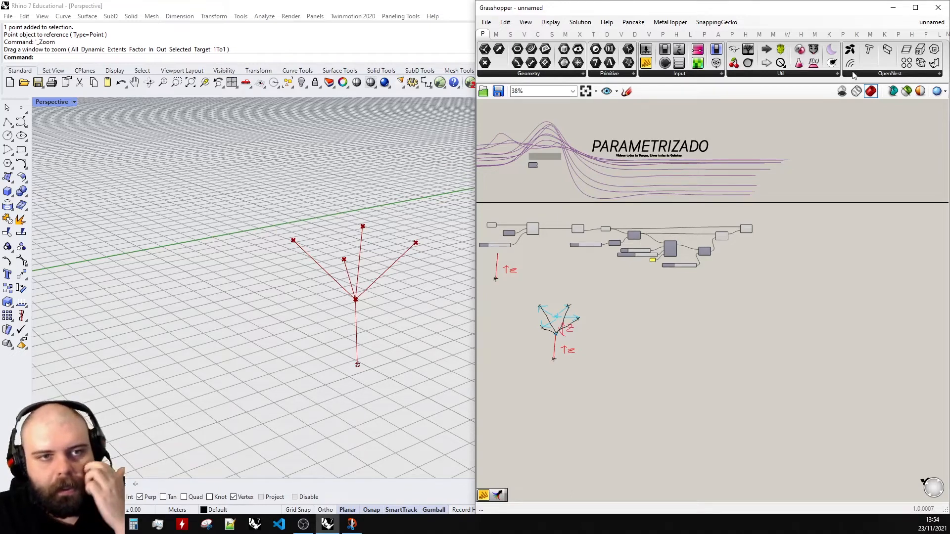
scroll(567, 223, "up", 5)
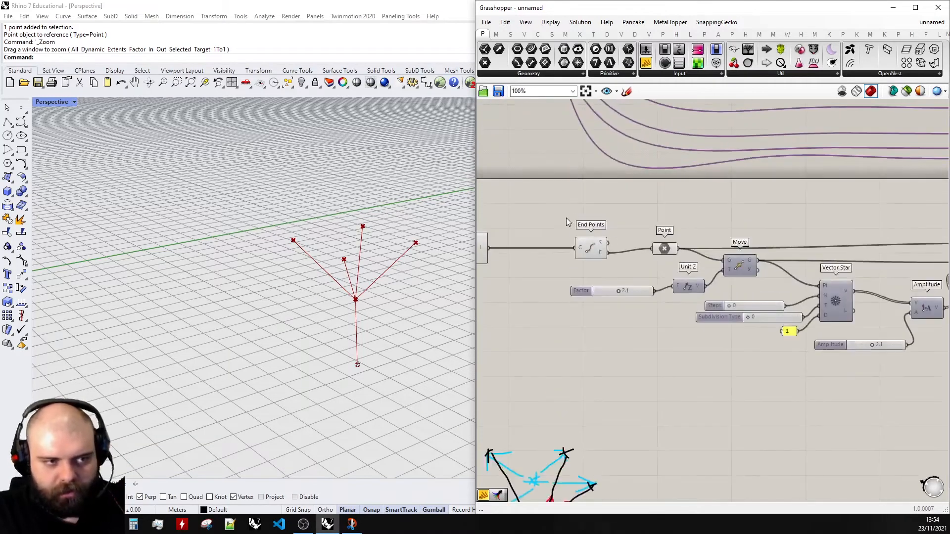
- Open the A plugin tab with the loop components and dock the Grasshopper window back beside the viewport
left_click(915, 7)
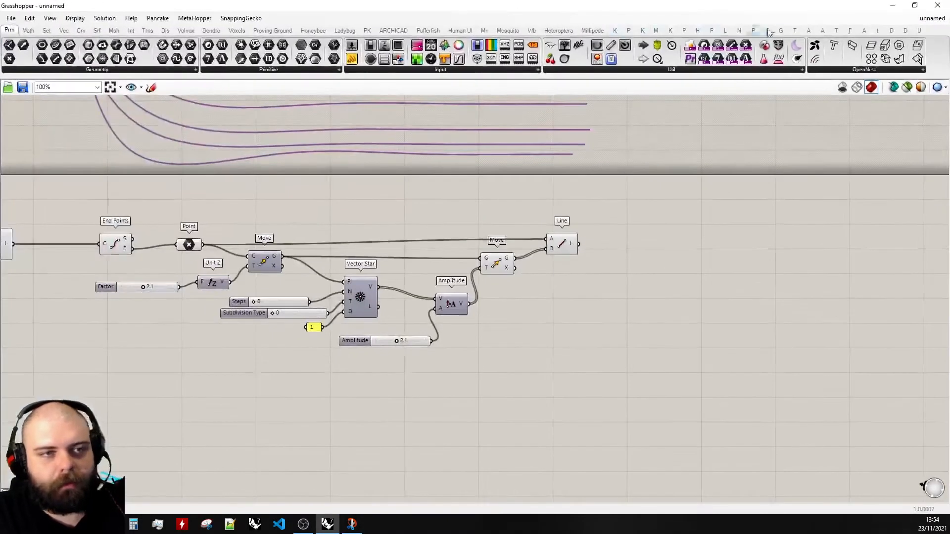
left_click(821, 31)
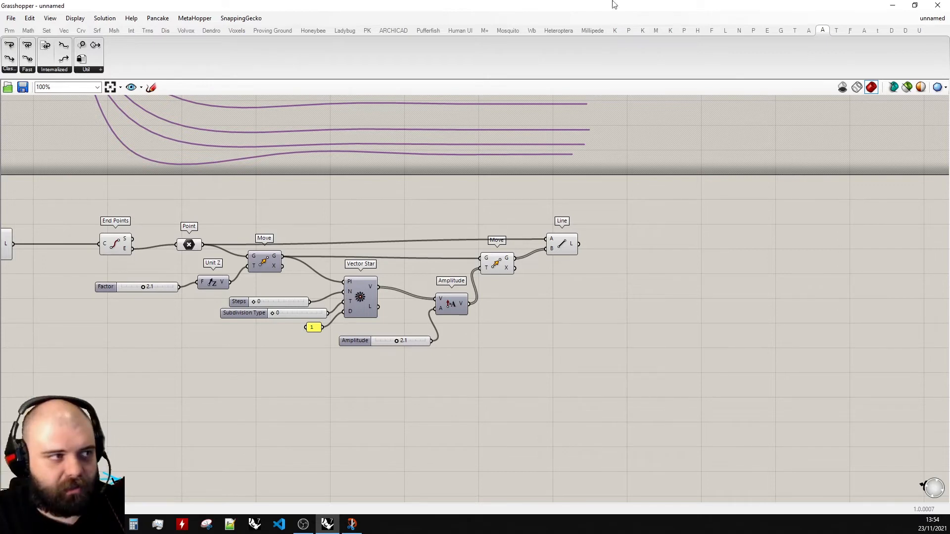
left_click_drag(747, 6, 949, 80)
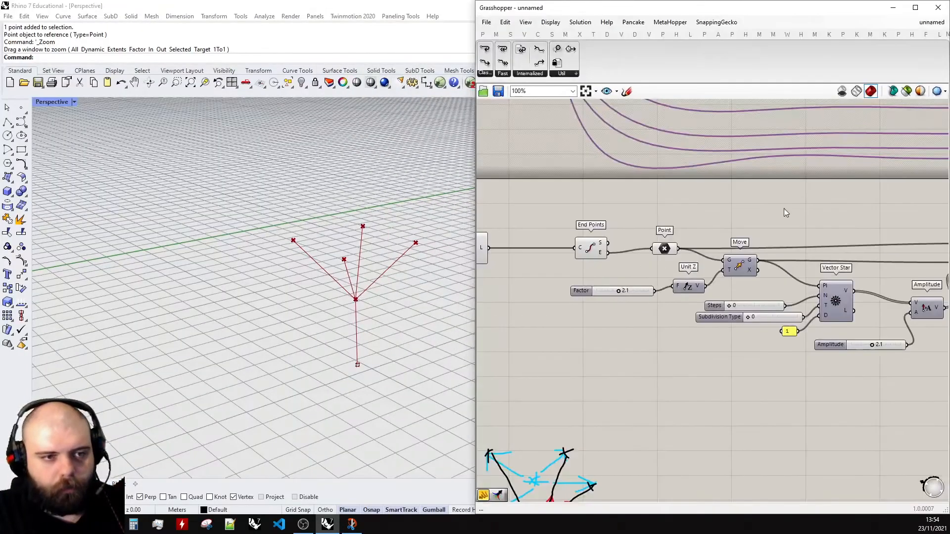
scroll(787, 212, "down", 3)
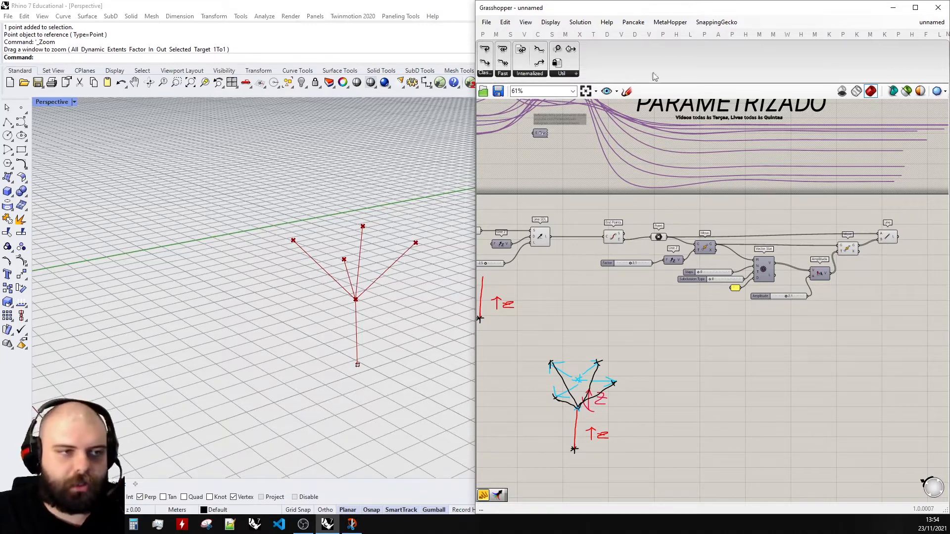
left_click(627, 91)
scroll(767, 392, "up", 5)
mouse_move(617, 303)
left_mouse_down()
mouse_move(646, 322)
mouse_move(733, 262)
mouse_move(678, 348)
mouse_move(683, 259)
mouse_move(759, 263)
mouse_move(728, 274)
mouse_move(753, 267)
mouse_move(621, 258)
mouse_move(668, 388)
mouse_move(690, 296)
left_mouse_up()
left_click(692, 109)
scroll(749, 308, "down", 5)
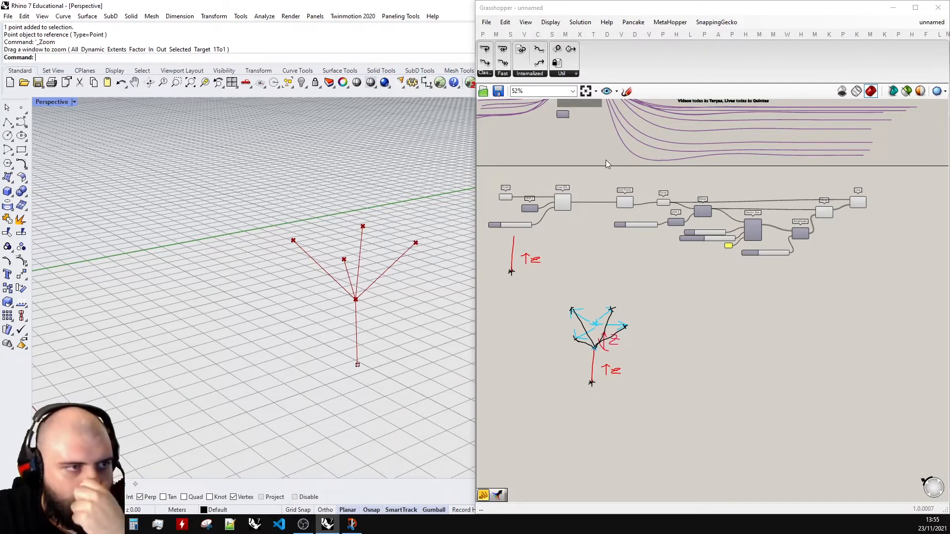
scroll(605, 159, "up", 5)
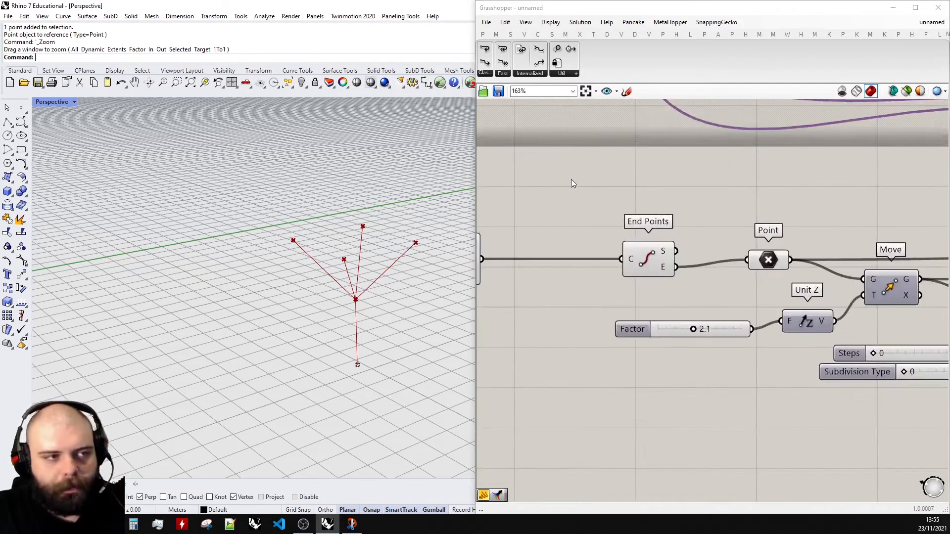
- Place a Fast Loop Start component above the End Points component
left_click(503, 74)
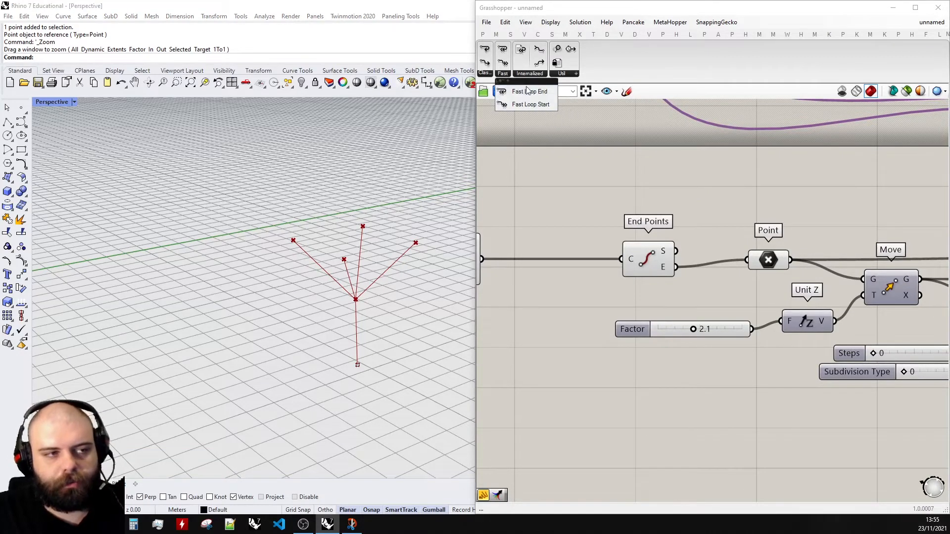
left_click_drag(531, 105, 594, 183)
scroll(594, 183, "down", 2)
left_click(528, 74)
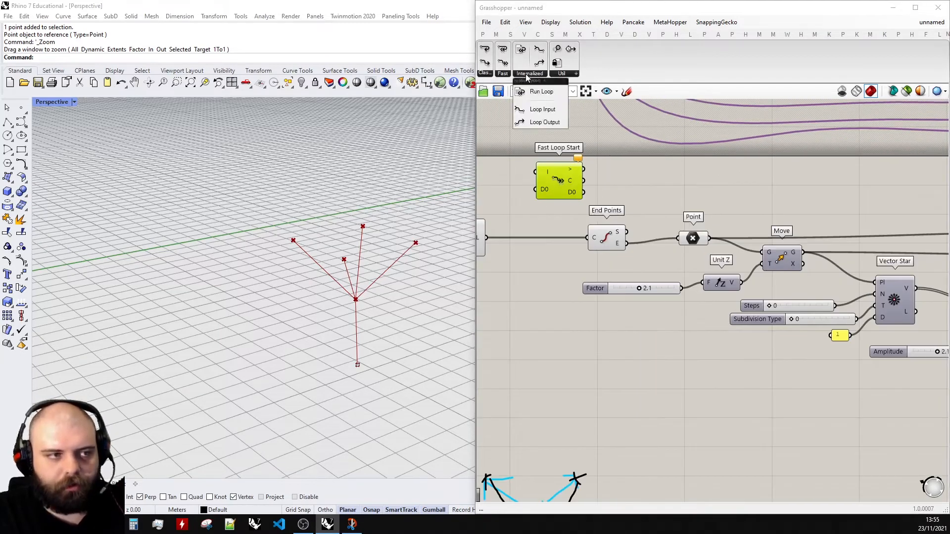
- Place a Fast Loop End component above the Line component and align both loop components
left_click(502, 74)
left_click(529, 106)
left_click(716, 190)
scroll(648, 184, "up", 2)
scroll(643, 180, "up", 1)
left_click_drag(720, 196, 702, 191)
left_click_drag(536, 192, 562, 192)
scroll(652, 188, "down", 3)
scroll(608, 191, "up", 3)
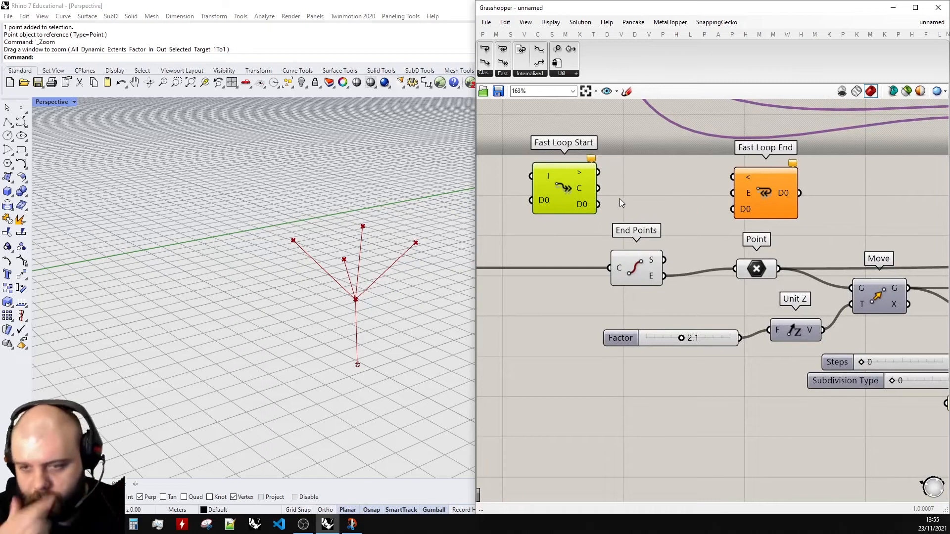
- Maximise the Grasshopper window and review the definition lying between the two loop components
scroll(619, 198, "down", 3)
scroll(604, 201, "up", 2)
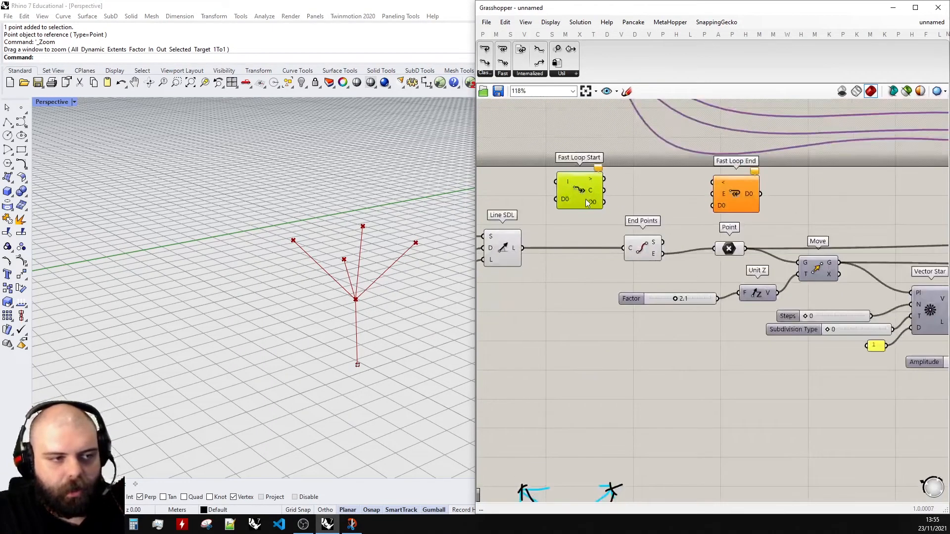
left_click(496, 257)
left_click(633, 253)
scroll(644, 247, "down", 4)
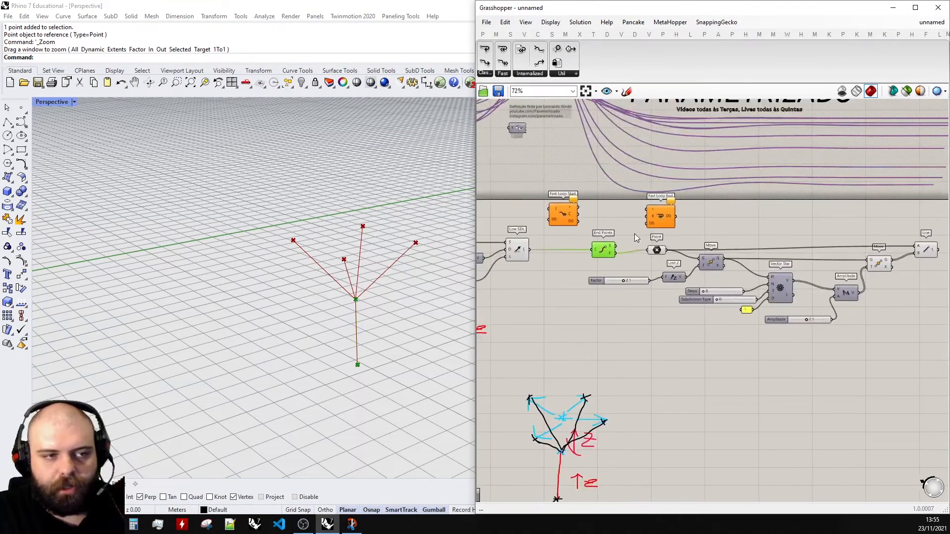
scroll(762, 217, "up", 5)
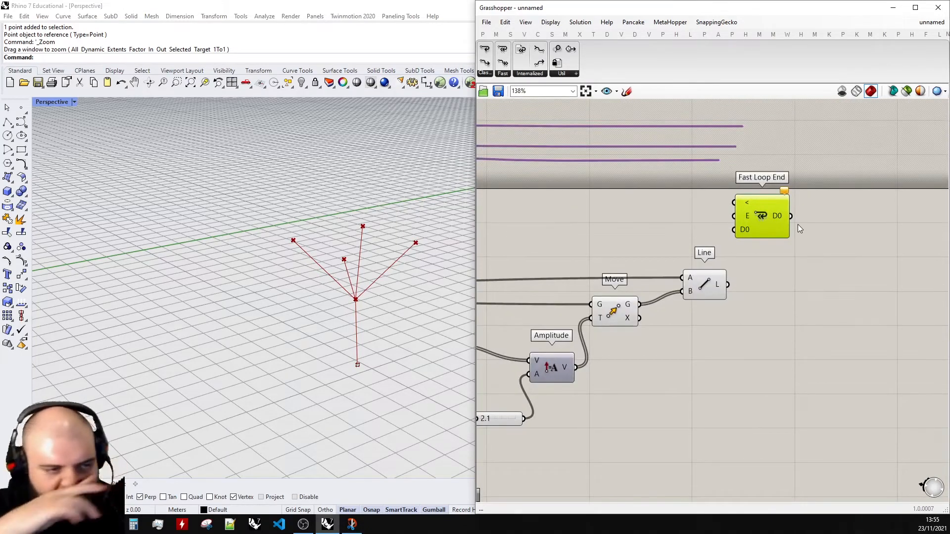
left_click(698, 289)
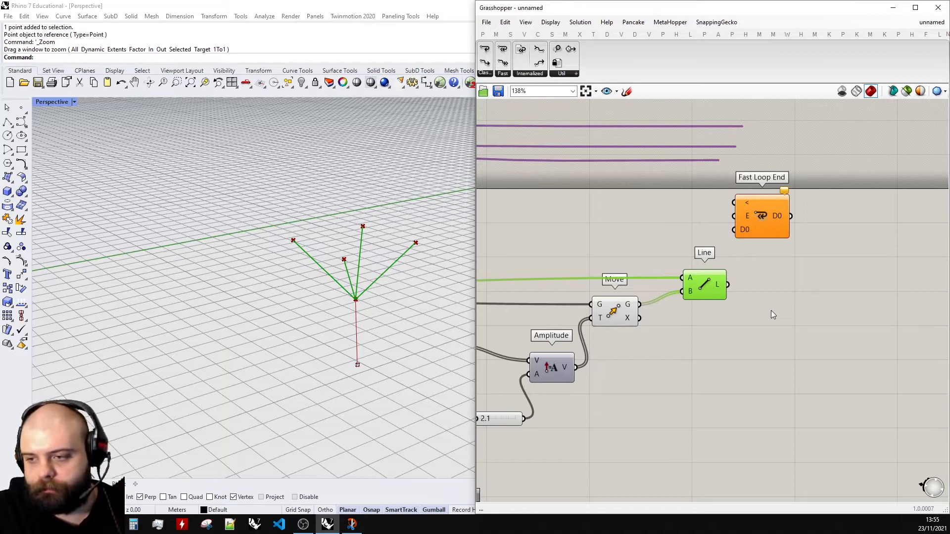
scroll(771, 310, "down", 6)
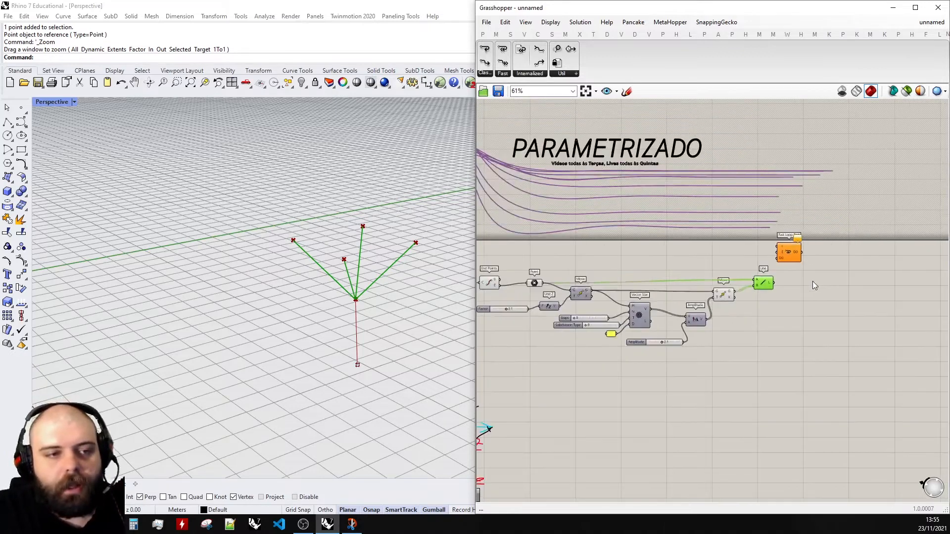
left_click(794, 272)
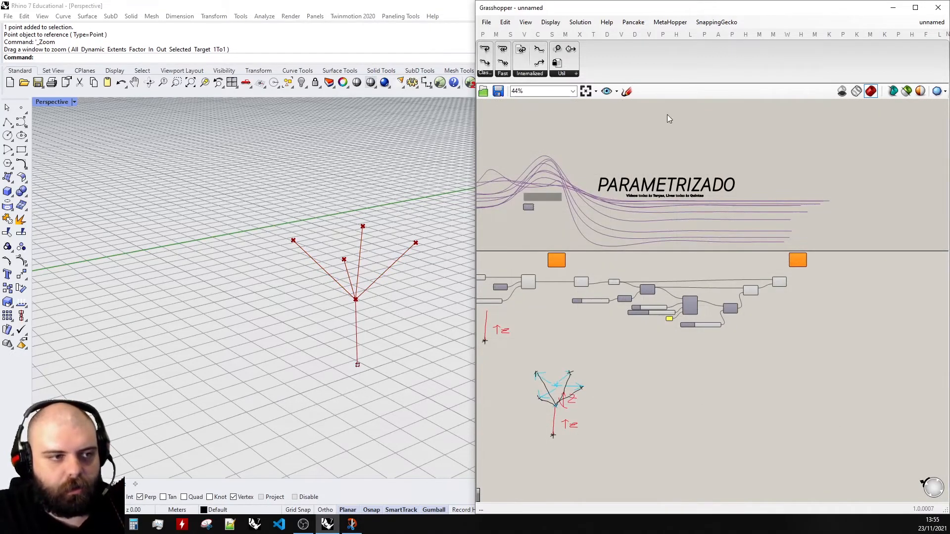
left_click_drag(677, 12, 563, 1)
scroll(678, 239, "down", 1)
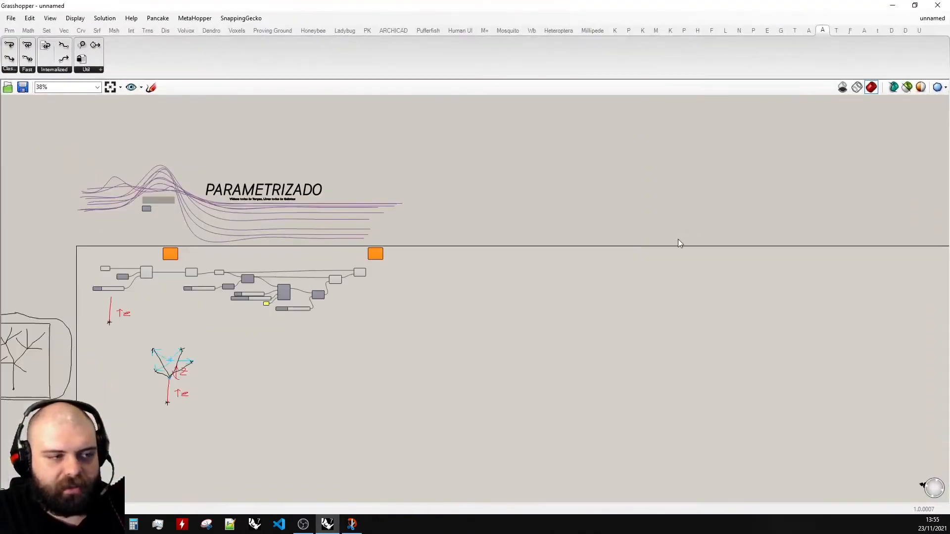
scroll(183, 281, "up", 4)
scroll(263, 228, "down", 2)
scroll(262, 223, "up", 4)
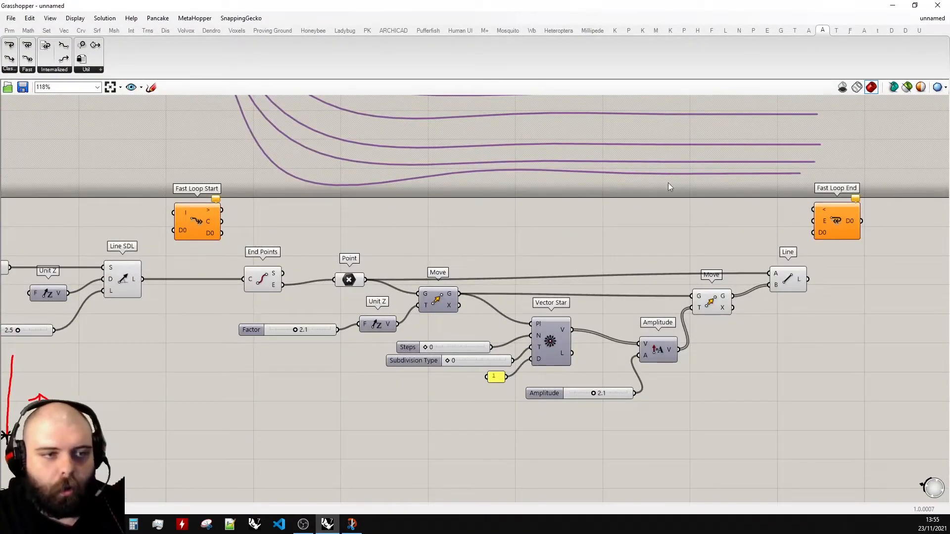
scroll(217, 220, "up", 4)
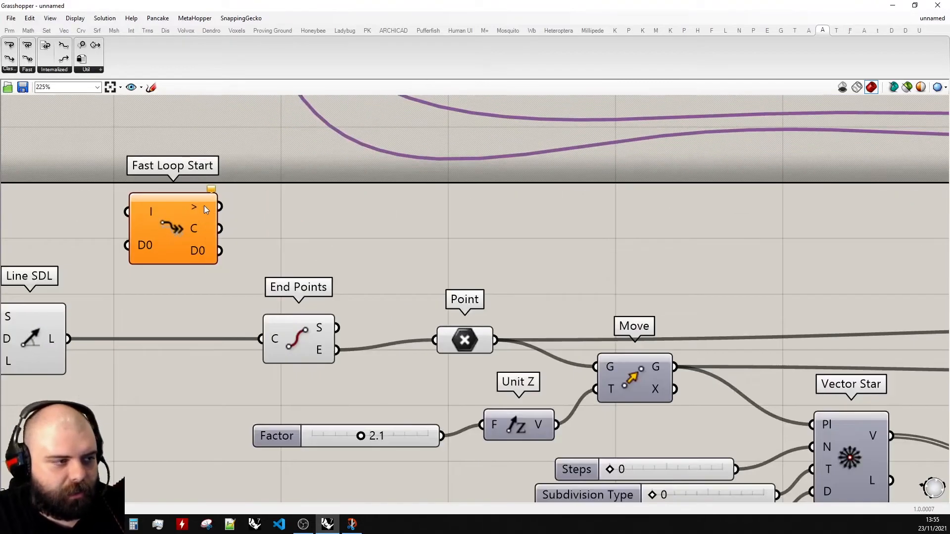
scroll(192, 210, "down", 5)
- Connect the Fast Loop Start's > output to the Fast Loop End's < input
left_click_drag(204, 210, 758, 213)
scroll(663, 207, "up", 4)
scroll(842, 192, "down", 3)
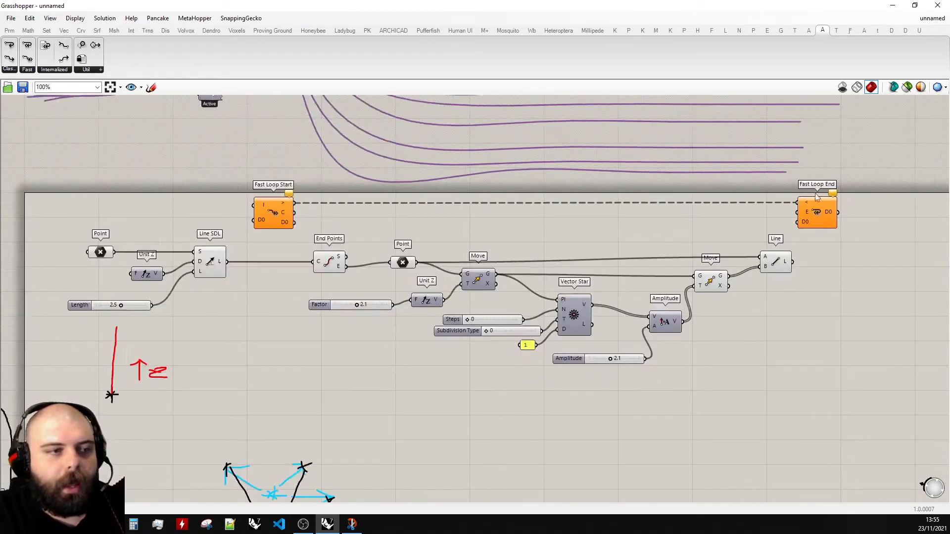
scroll(768, 200, "up", 1)
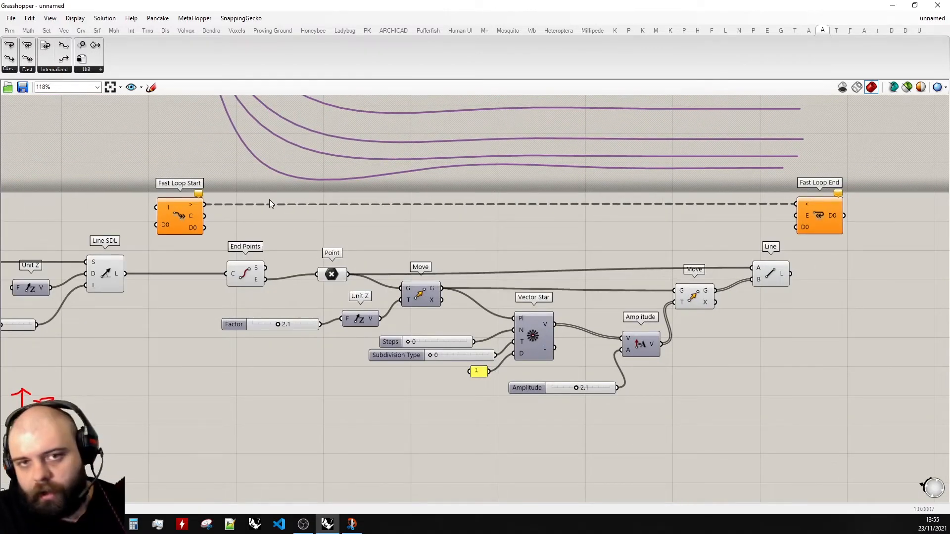
scroll(59, 203, "up", 3)
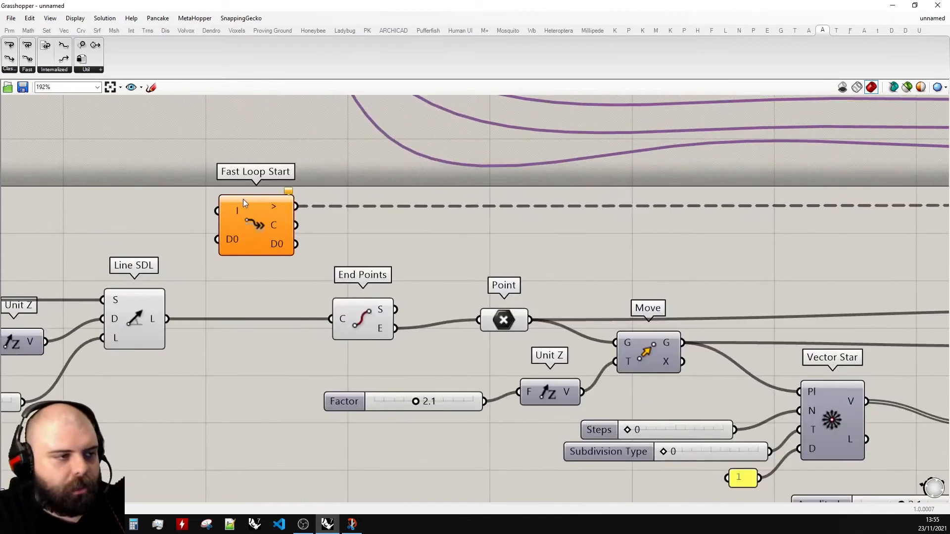
- Connect the Line SDL component's L output to the Fast Loop Start's D0 input
mouse_move(291, 194)
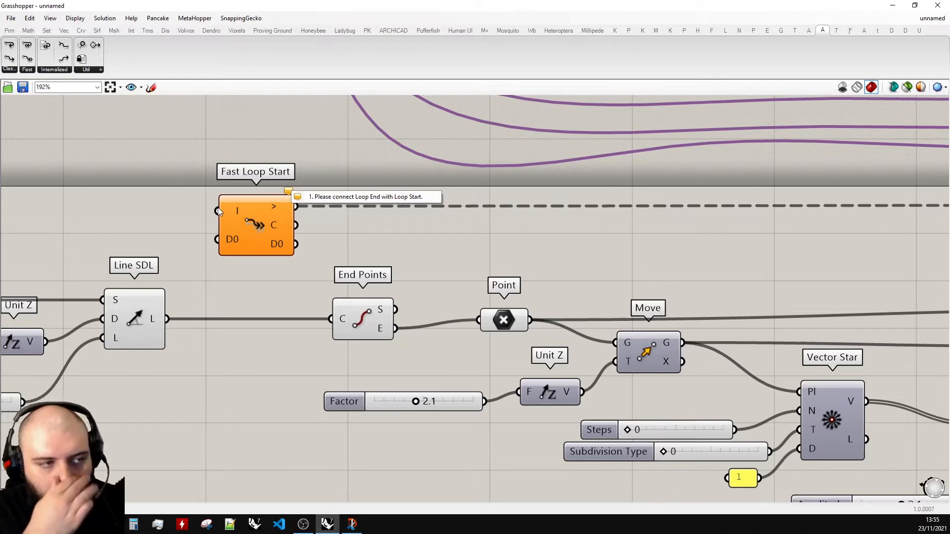
scroll(217, 207, "down", 2)
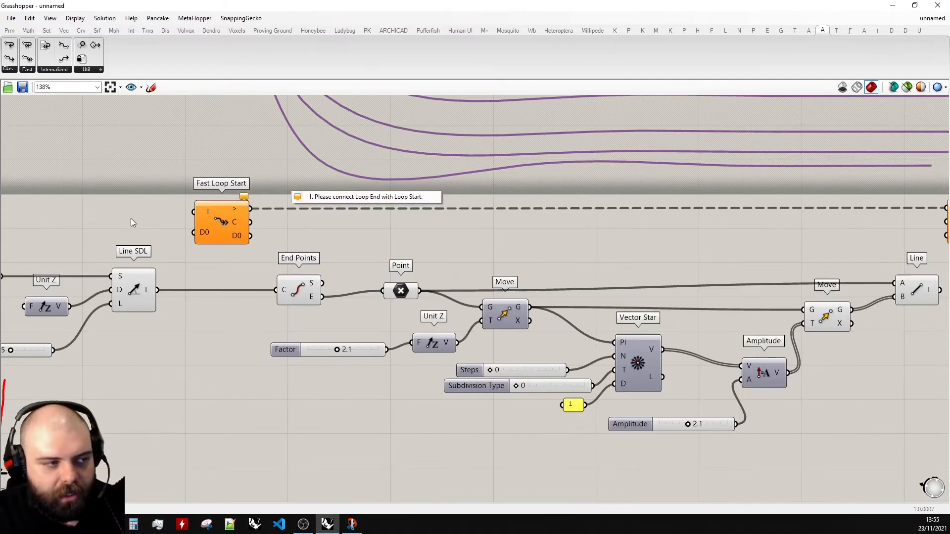
scroll(130, 218, "down", 1)
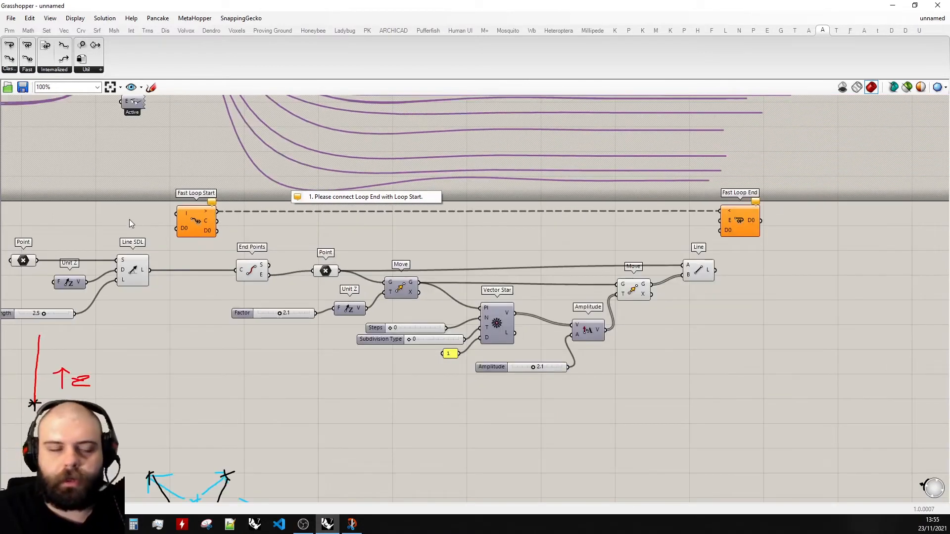
scroll(183, 228, "up", 3)
scroll(317, 230, "down", 4)
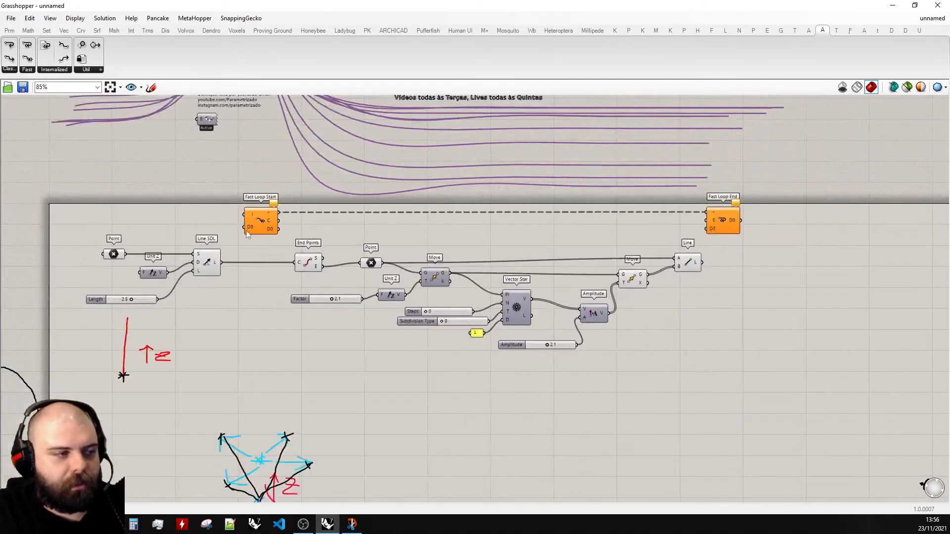
scroll(216, 231, "up", 3)
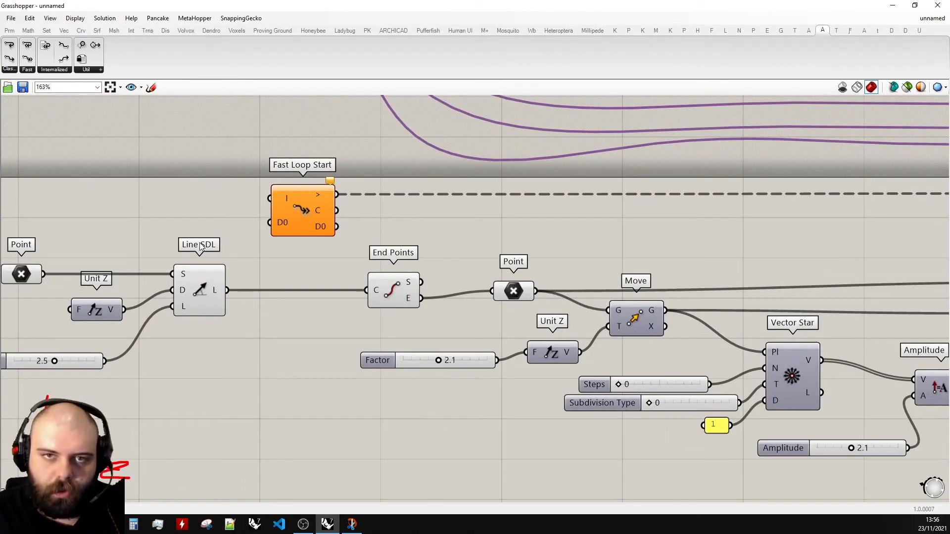
left_click(200, 289)
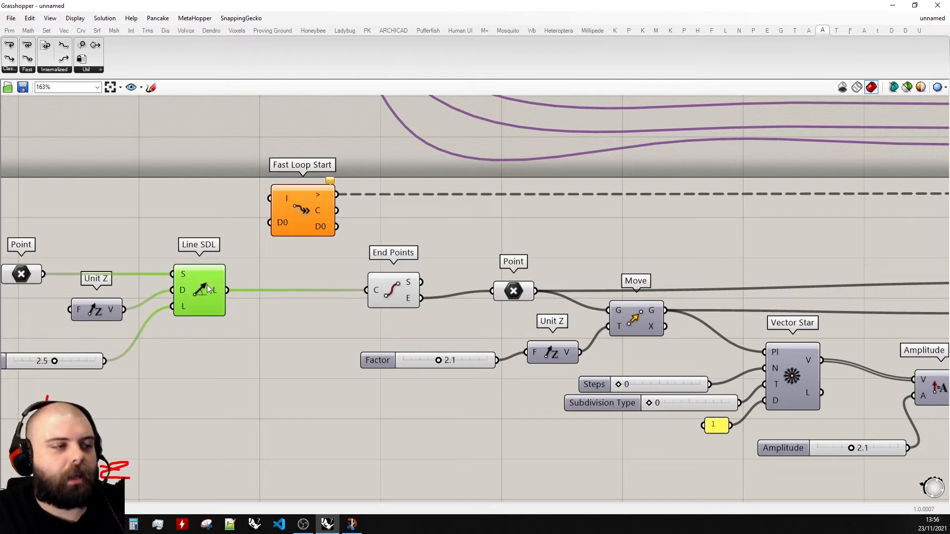
double_click(489, 6)
scroll(450, 287, "up", 2)
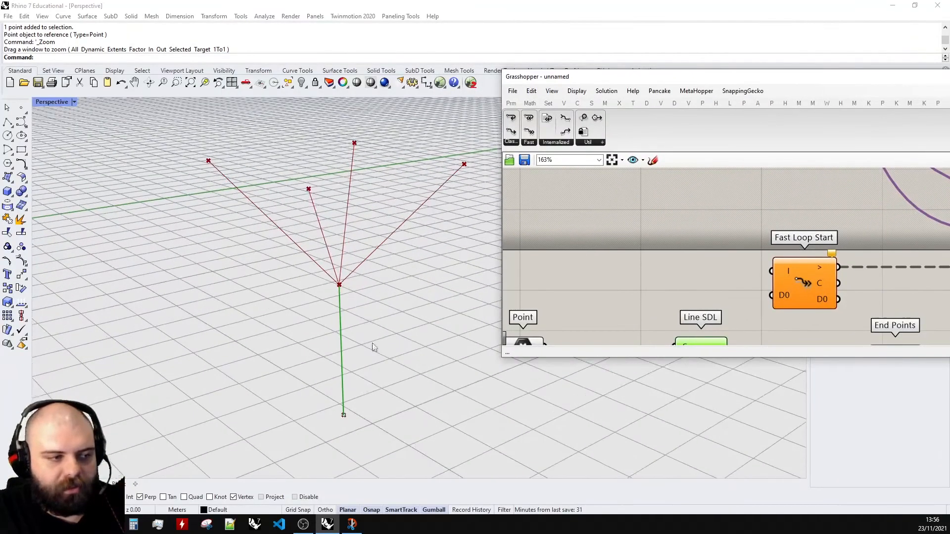
scroll(650, 202, "down", 2)
scroll(723, 231, "up", 2)
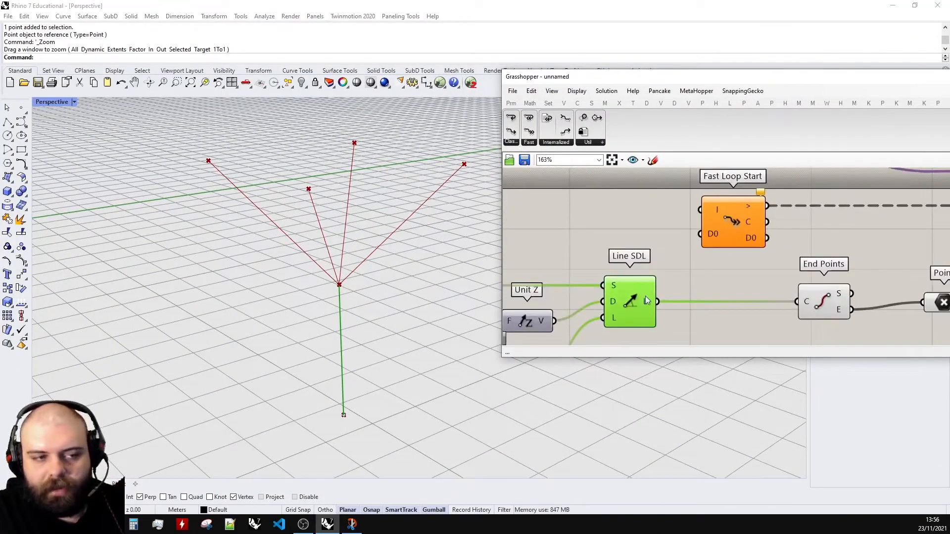
left_click_drag(657, 301, 700, 233)
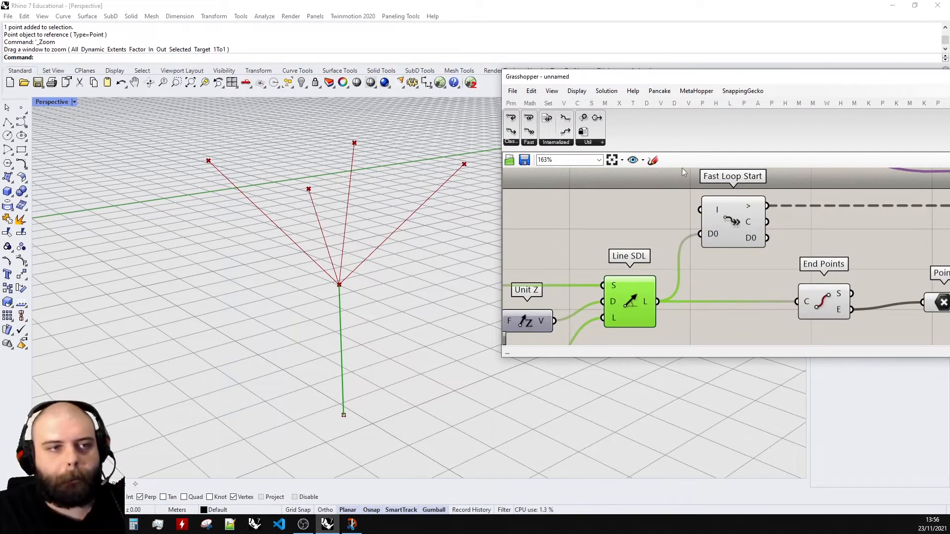
- Connect the Fast Loop Start's D0 output to the End Points component's C input
left_click_drag(731, 83, 274, 96)
double_click(274, 96)
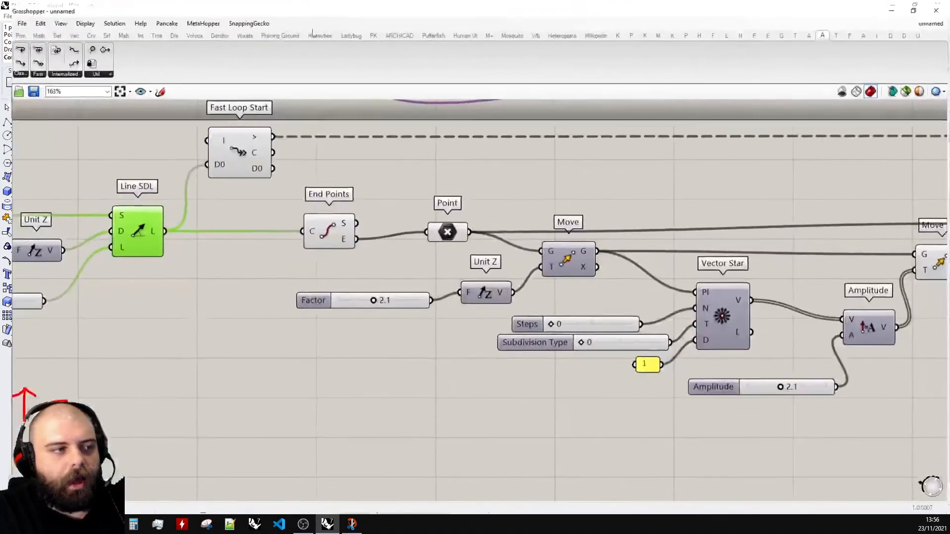
scroll(183, 237, "down", 3)
scroll(361, 155, "up", 2)
scroll(149, 223, "down", 3)
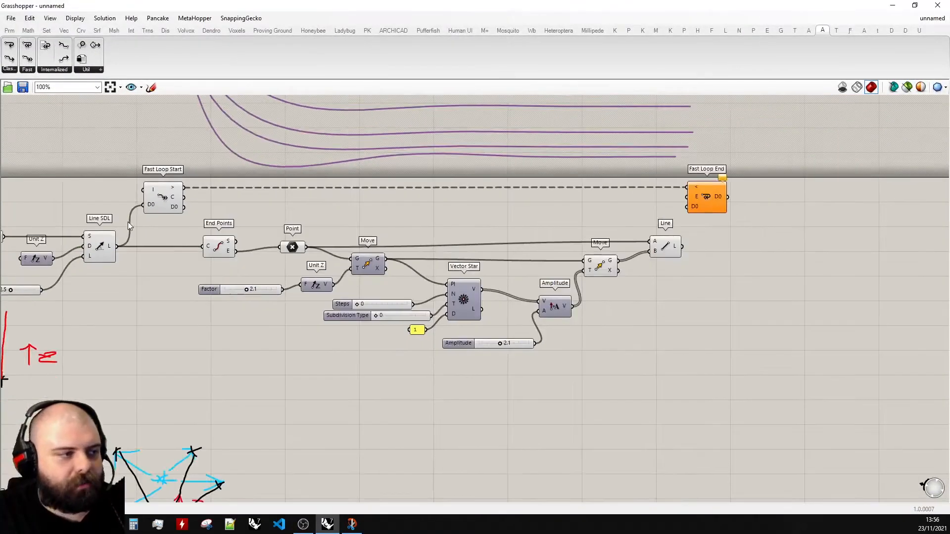
scroll(237, 209, "up", 5)
scroll(235, 206, "down", 1)
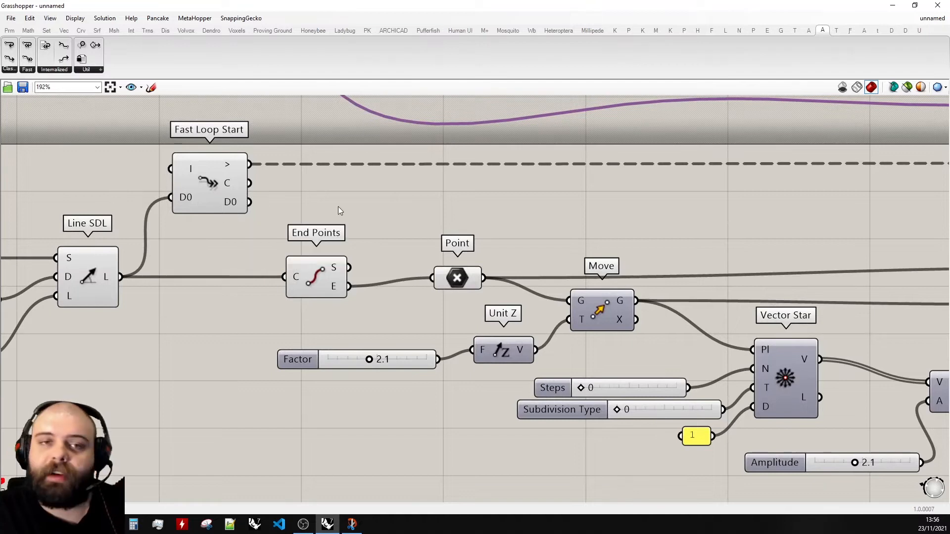
scroll(254, 230, "down", 1)
scroll(221, 248, "up", 5)
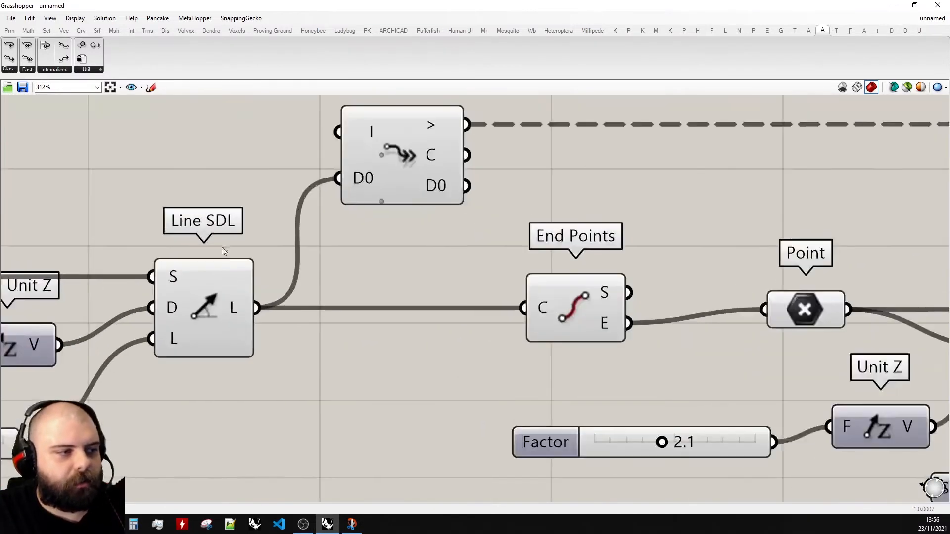
left_click(227, 309)
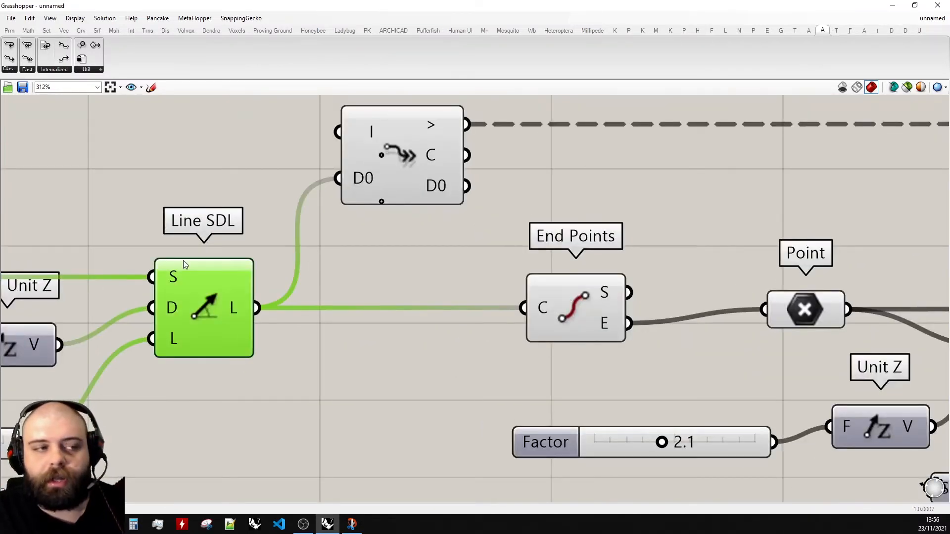
scroll(183, 260, "down", 1)
left_click(362, 213)
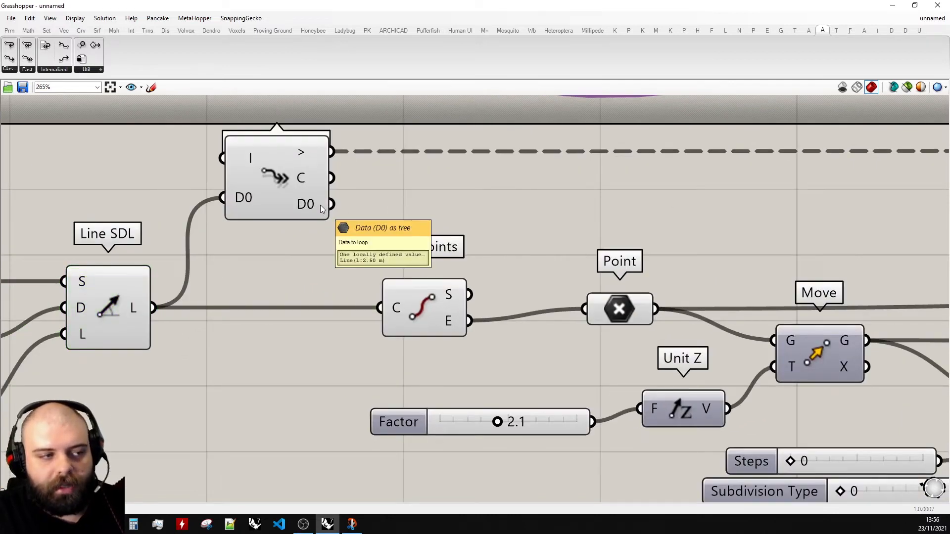
left_click_drag(330, 204, 379, 290)
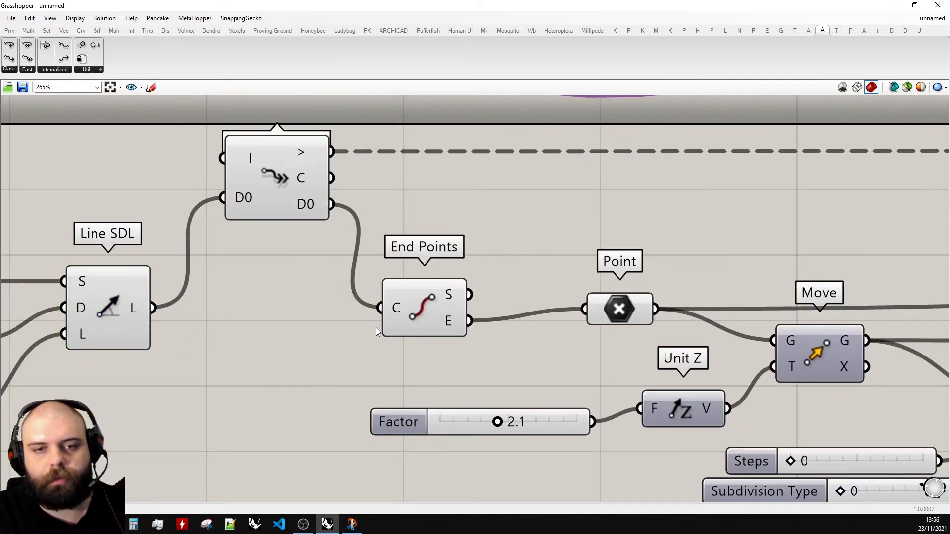
scroll(148, 318, "down", 3)
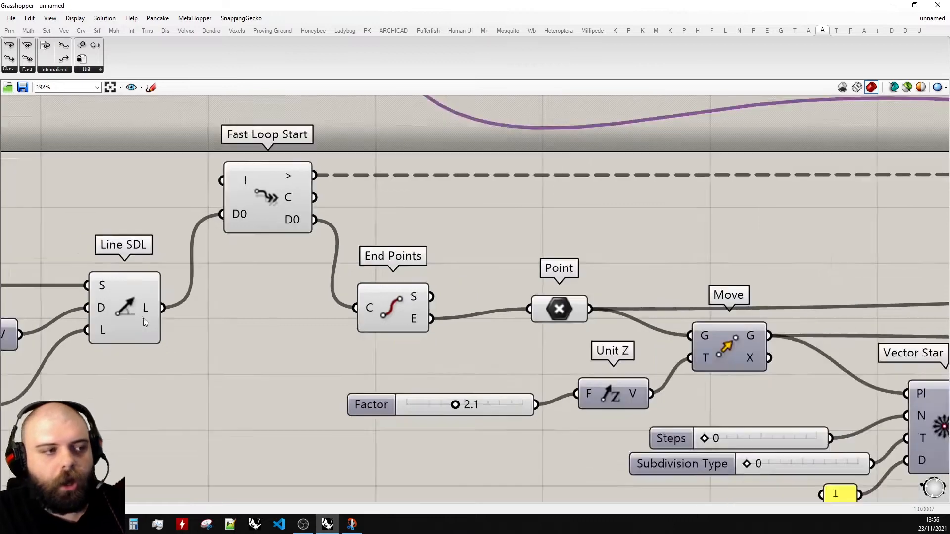
scroll(173, 295, "down", 3)
scroll(232, 286, "up", 2)
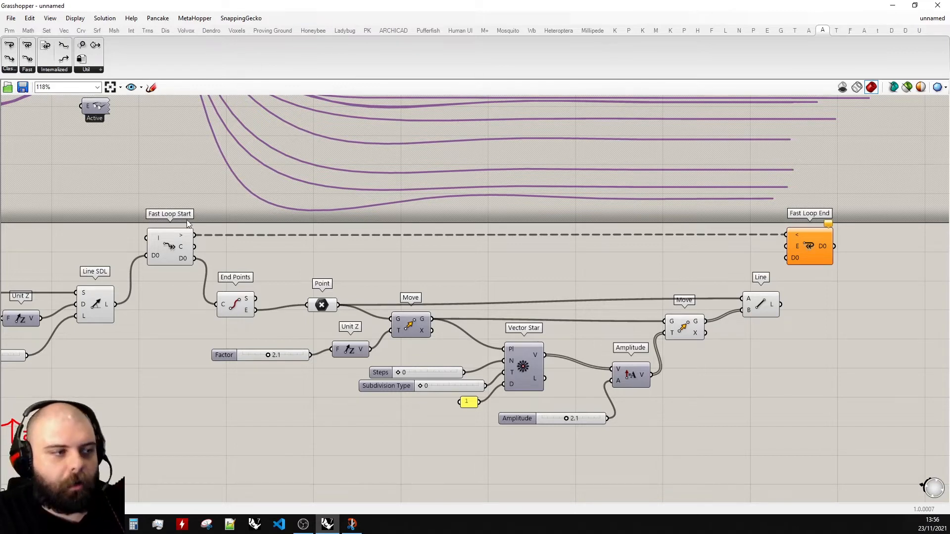
left_click(151, 87)
mouse_move(186, 252)
left_mouse_down()
mouse_move(216, 320)
mouse_move(440, 331)
mouse_move(713, 315)
mouse_move(804, 241)
mouse_move(372, 221)
mouse_move(190, 263)
mouse_move(375, 328)
mouse_move(792, 327)
mouse_move(806, 236)
mouse_move(210, 241)
mouse_move(232, 315)
mouse_move(776, 336)
mouse_move(795, 279)
left_mouse_up()
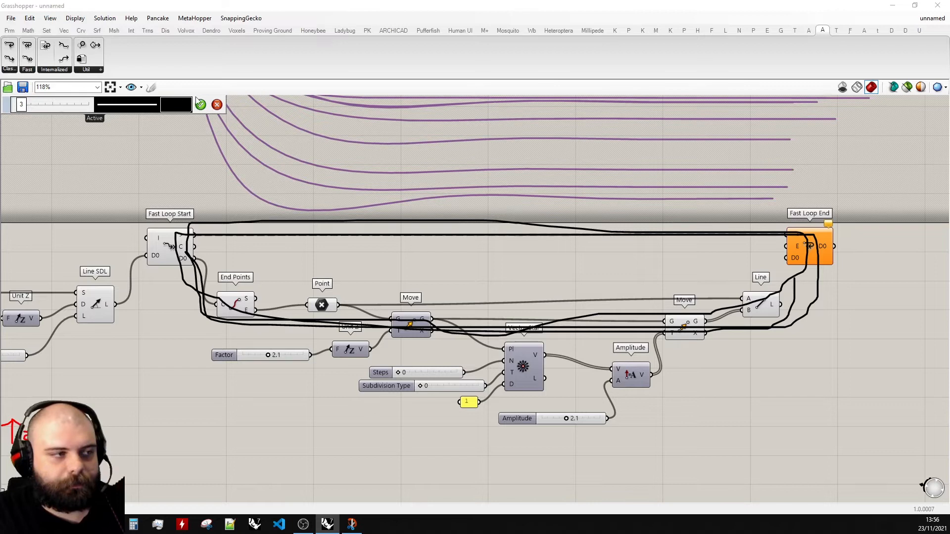
left_click(217, 104)
scroll(855, 245, "up", 3)
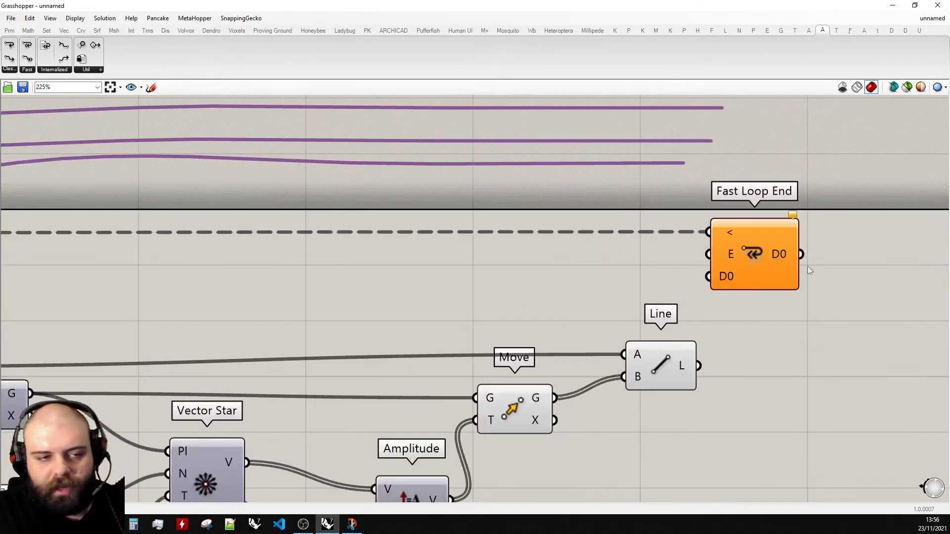
- Connect the Line component's L output to the Fast Loop End's D0 input
left_click(671, 362)
scroll(771, 337, "up", 1)
left_click_drag(686, 371, 698, 267)
left_click(768, 347)
- Add an integer number slider from 0 to 3 and connect it to the Fast Loop Start's I input
left_click_drag(741, 6, 949, 65)
scroll(850, 274, "down", 7)
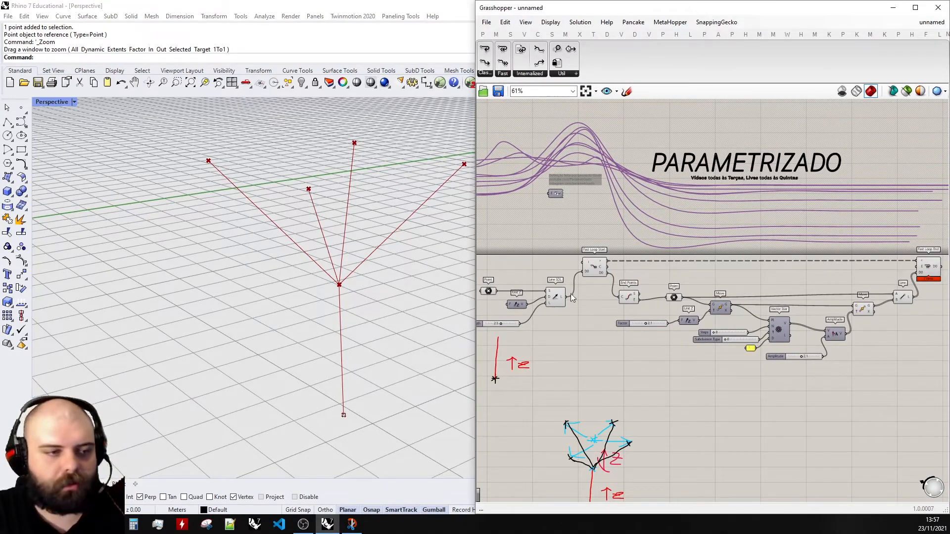
scroll(565, 263, "up", 6)
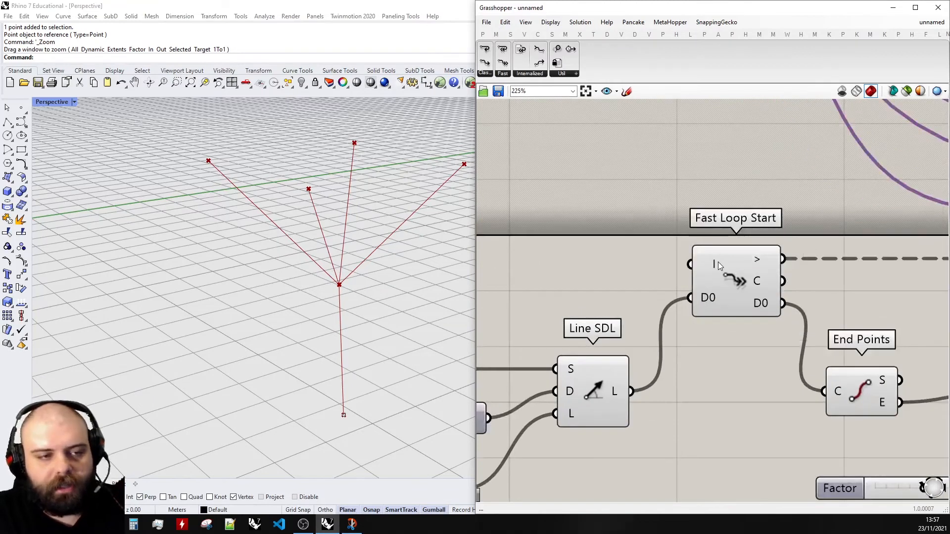
mouse_move(717, 262)
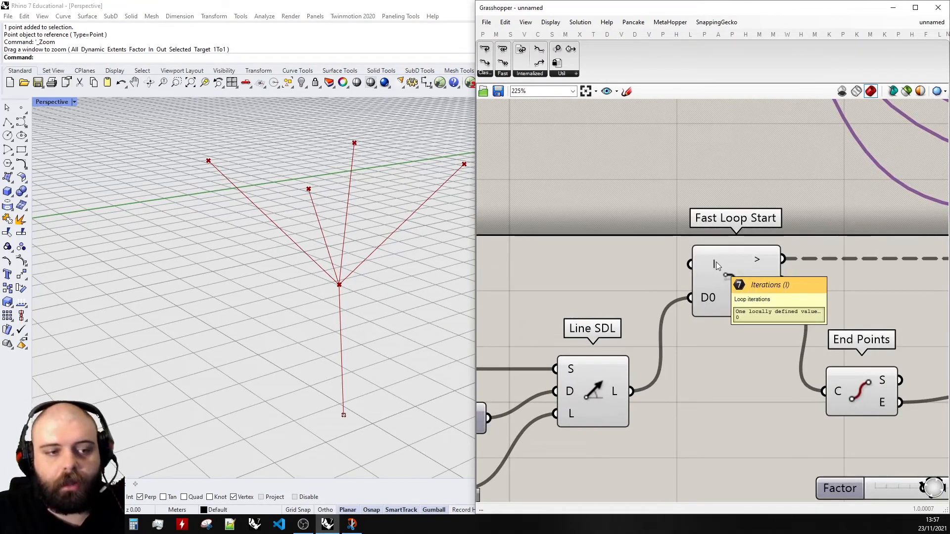
double_click(565, 265)
type("0<3")
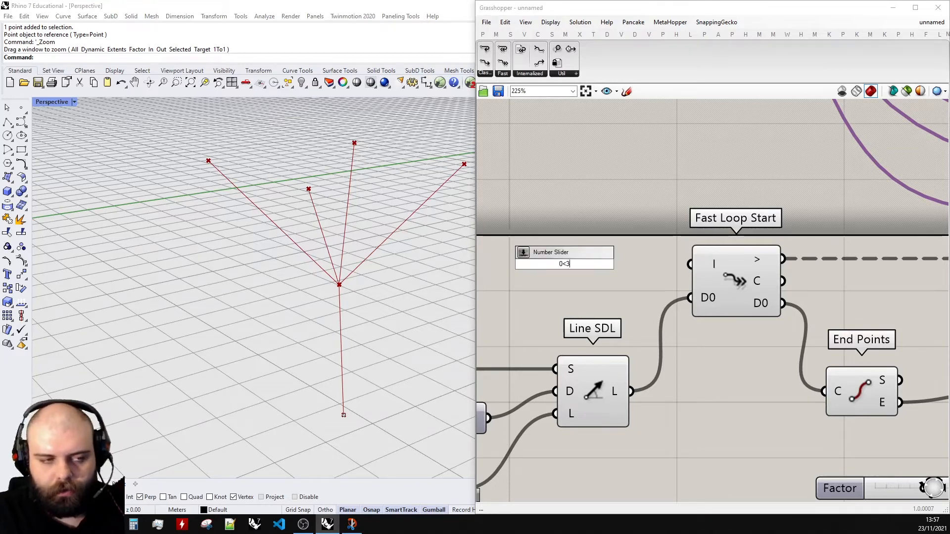
key("Return")
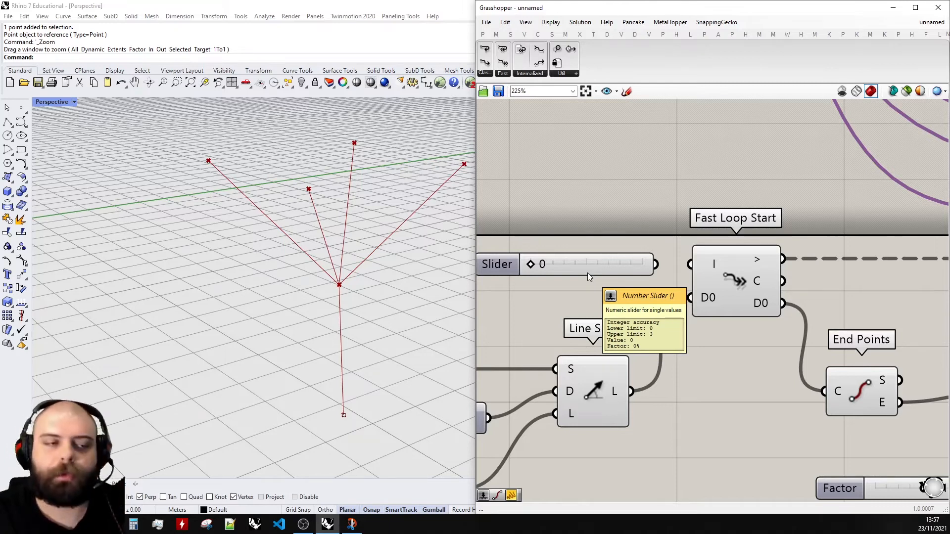
left_click_drag(655, 264, 690, 264)
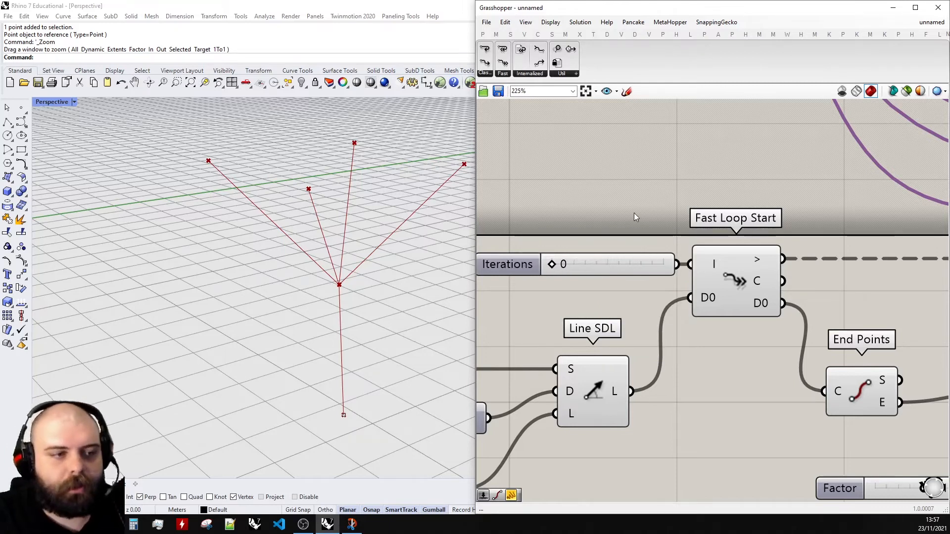
- Move the Iterations slider further left of the Fast Loop Start component
mouse_move(608, 259)
left_mouse_down()
mouse_move(590, 262)
mouse_move(601, 265)
left_mouse_up()
scroll(284, 337, "down", 3)
right_click_drag(355, 301, 346, 255)
left_click_drag(572, 265, 518, 264)
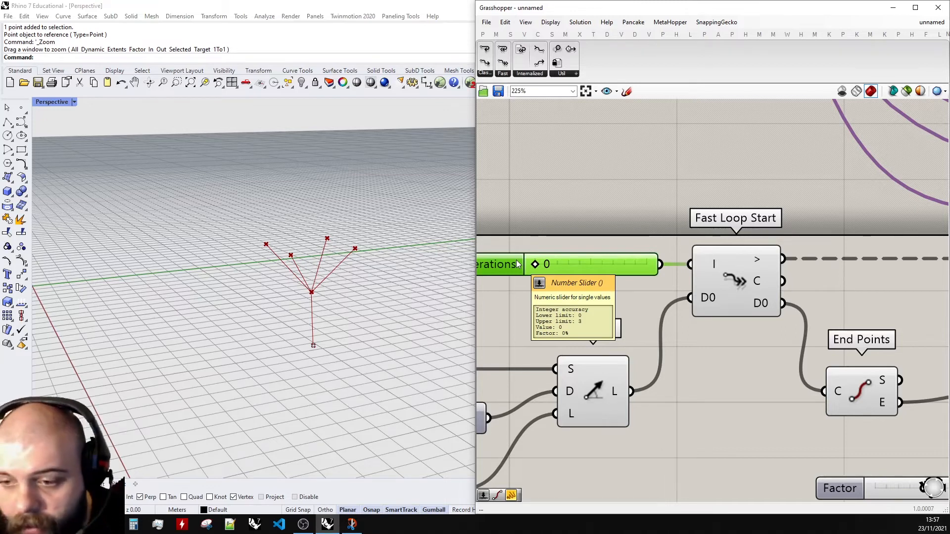
- Examine the Fast Loop End component and its context menu options
scroll(533, 240, "down", 3)
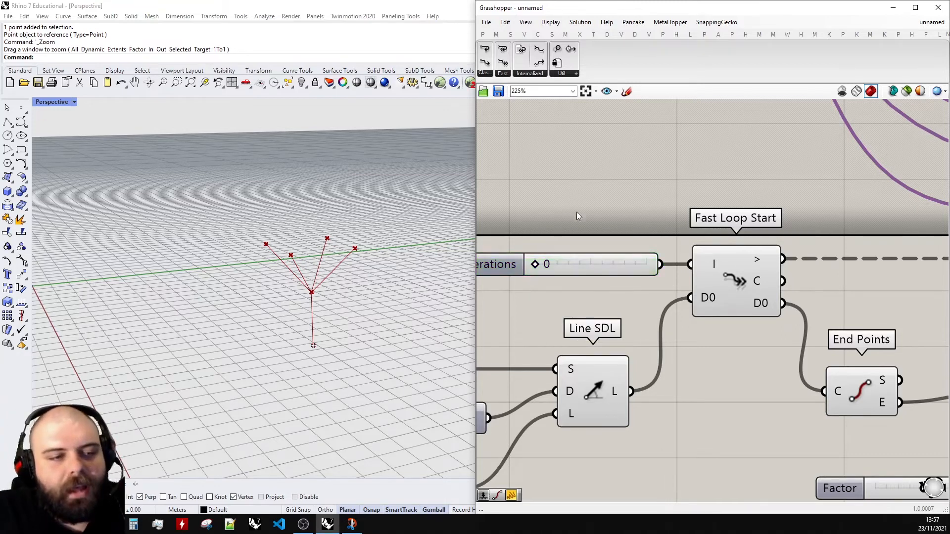
scroll(545, 256, "down", 2)
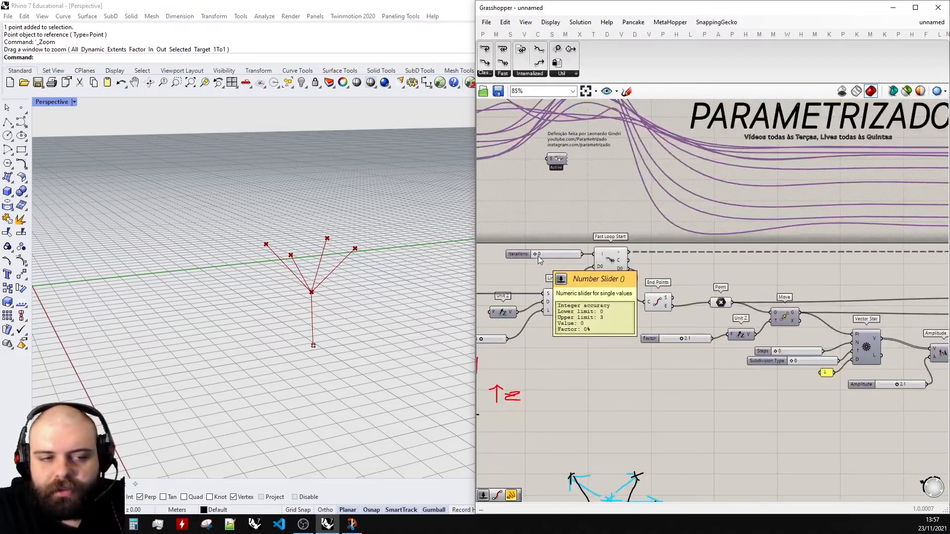
scroll(539, 256, "down", 2)
scroll(819, 260, "up", 5)
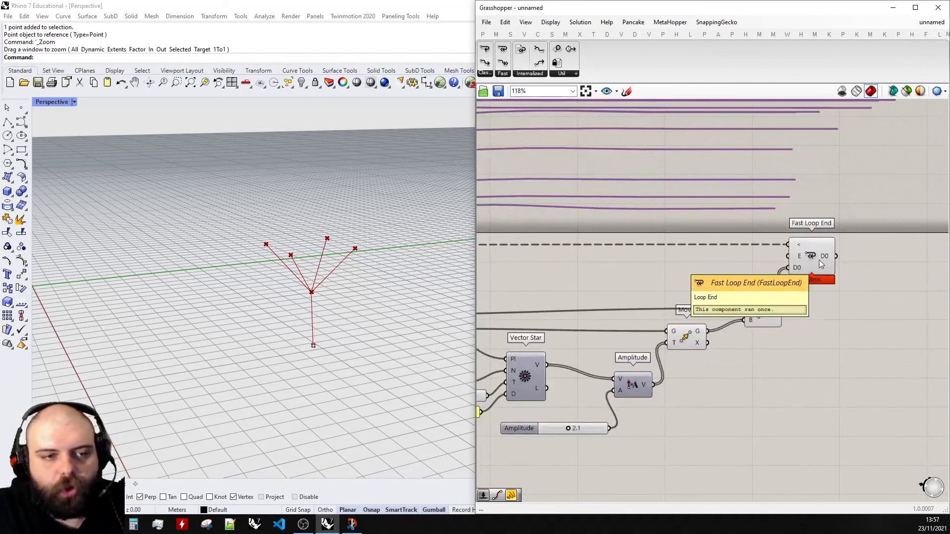
scroll(871, 252, "up", 4)
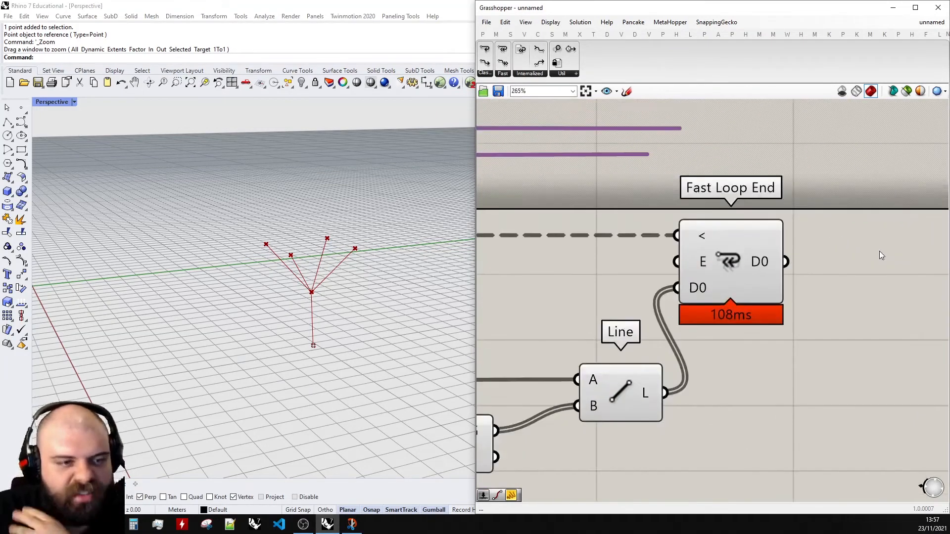
right_click(732, 263)
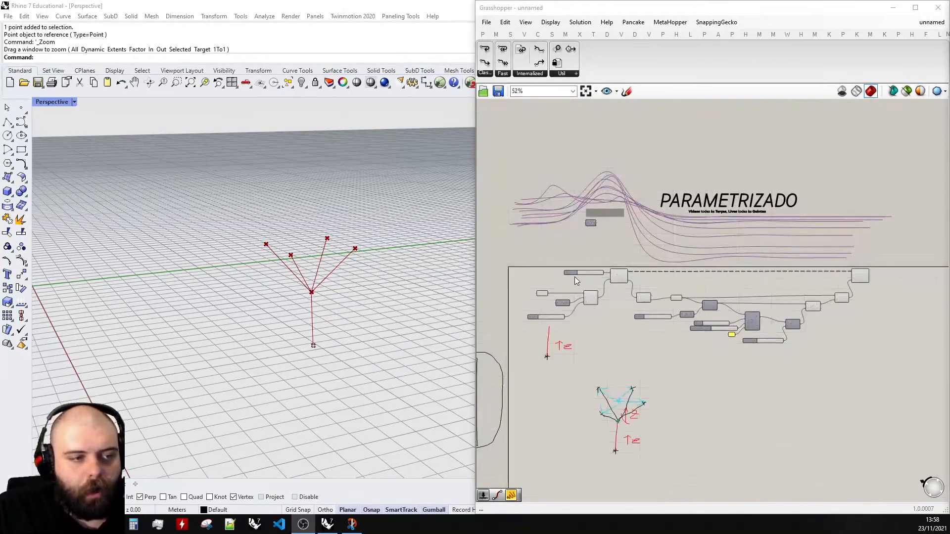
scroll(574, 277, "up", 5)
- Set the Iterations slider to 1
left_click_drag(586, 253, 626, 253)
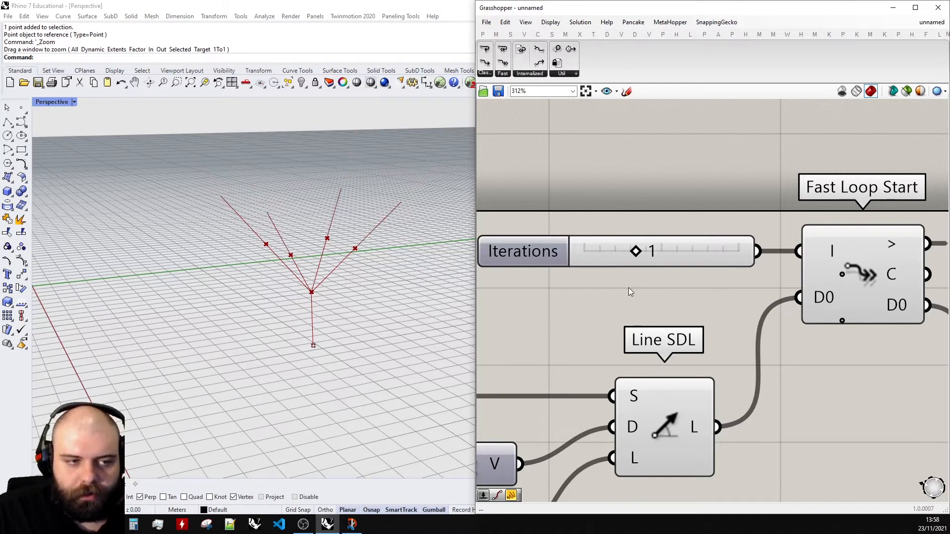
scroll(630, 292, "down", 4)
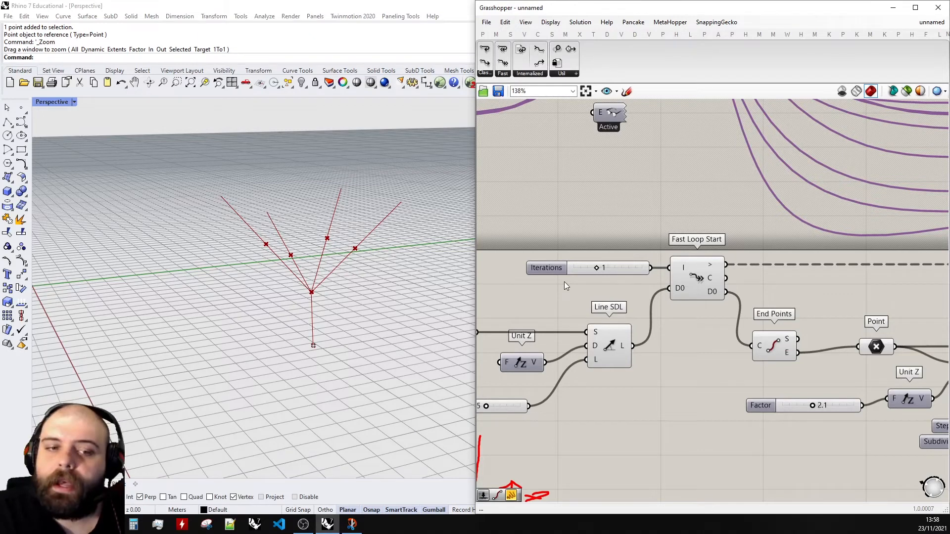
scroll(738, 347, "up", 3)
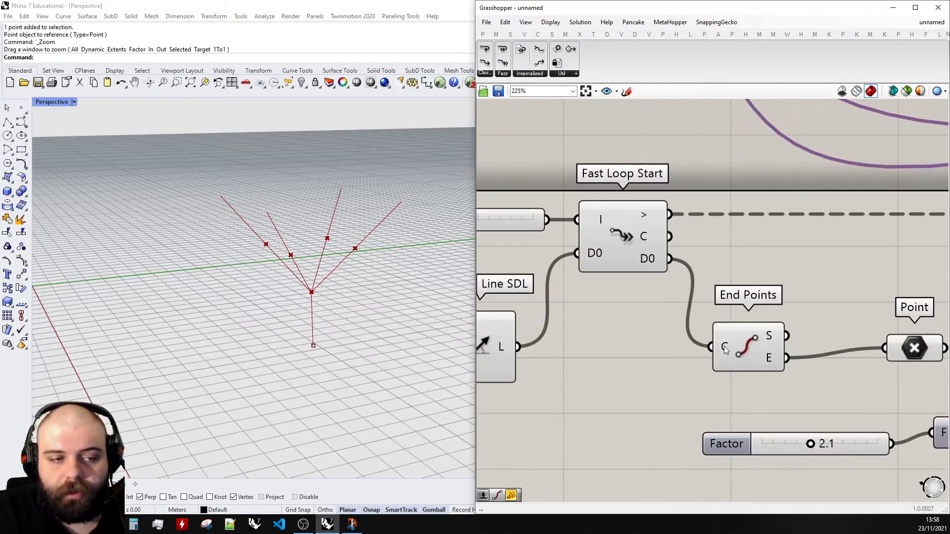
- Graft the curve input of the End Points component
right_click(725, 349)
left_click(744, 407)
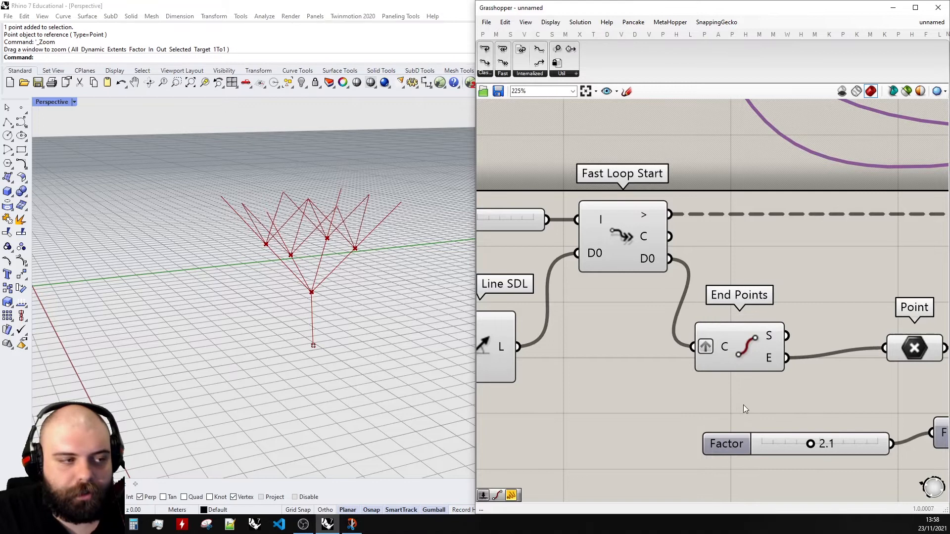
scroll(597, 302, "down", 3)
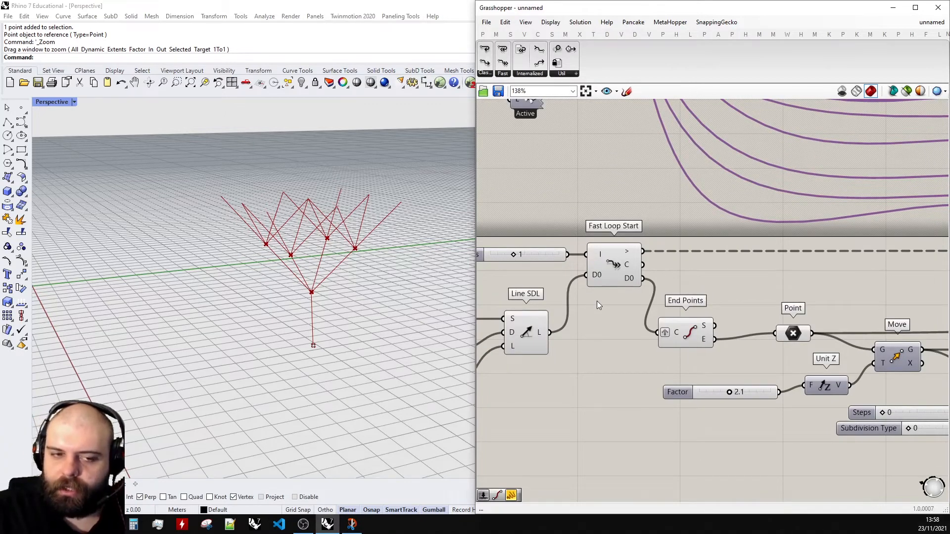
scroll(597, 301, "down", 4)
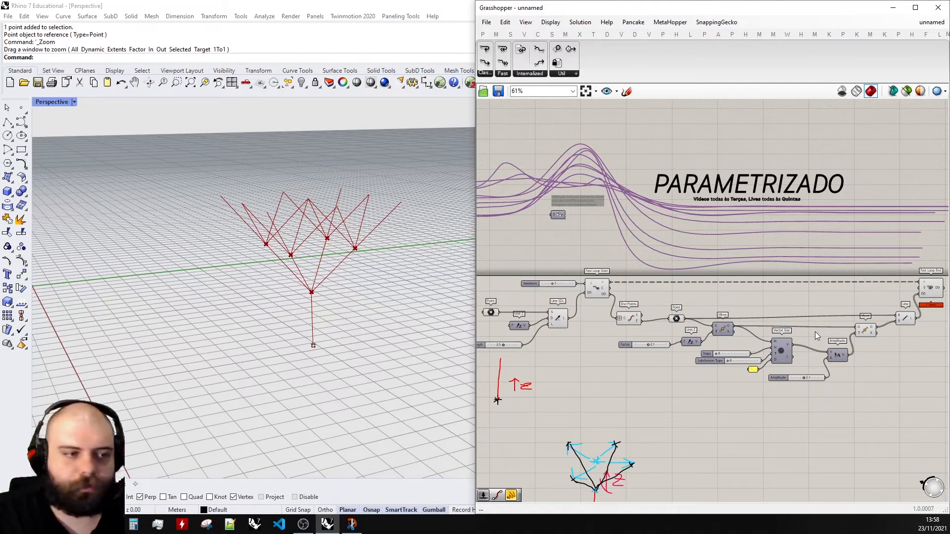
- Set the Iterations slider to 3
scroll(565, 279, "up", 4)
left_click_drag(579, 279, 555, 279)
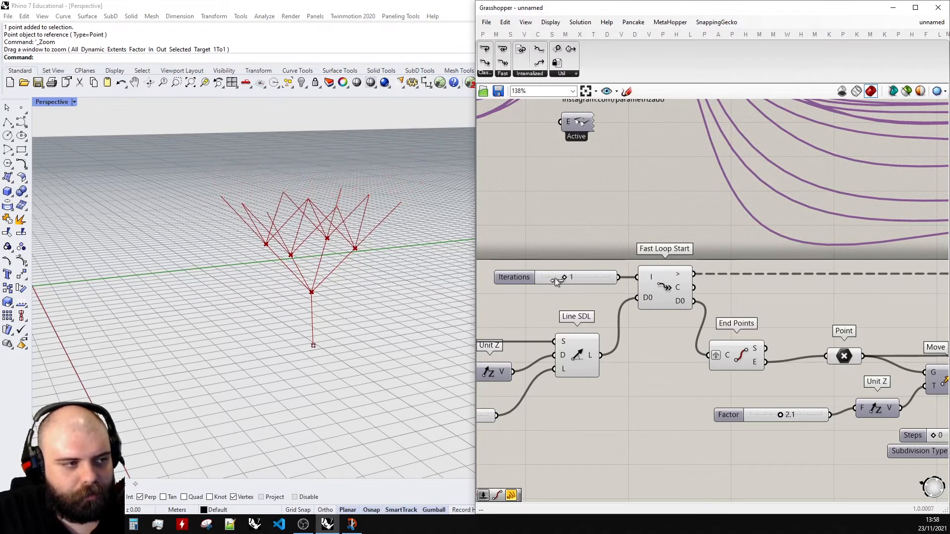
mouse_move(290, 297)
right_mouse_down()
mouse_move(278, 273)
mouse_move(279, 292)
right_mouse_up()
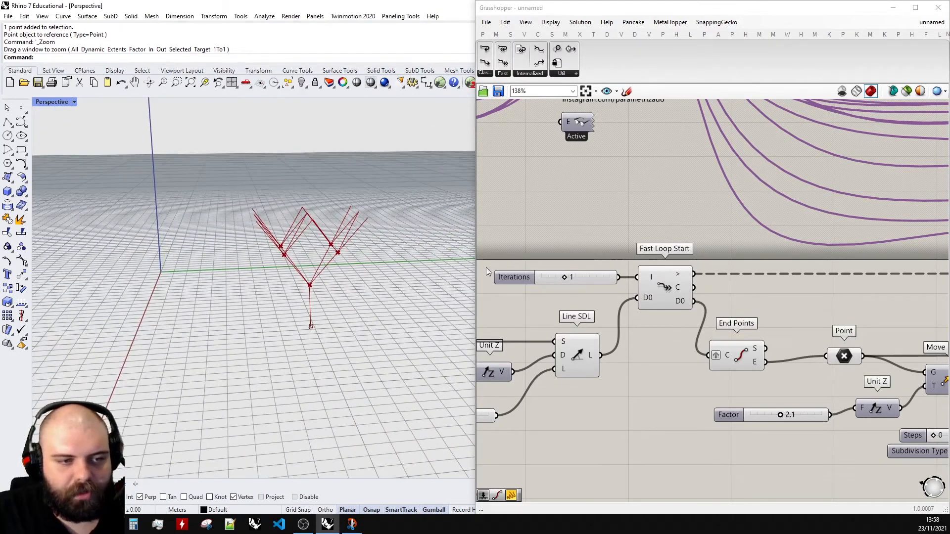
scroll(519, 274, "down", 3)
scroll(623, 296, "up", 2)
scroll(768, 408, "down", 2)
left_click_drag(770, 412, 572, 265)
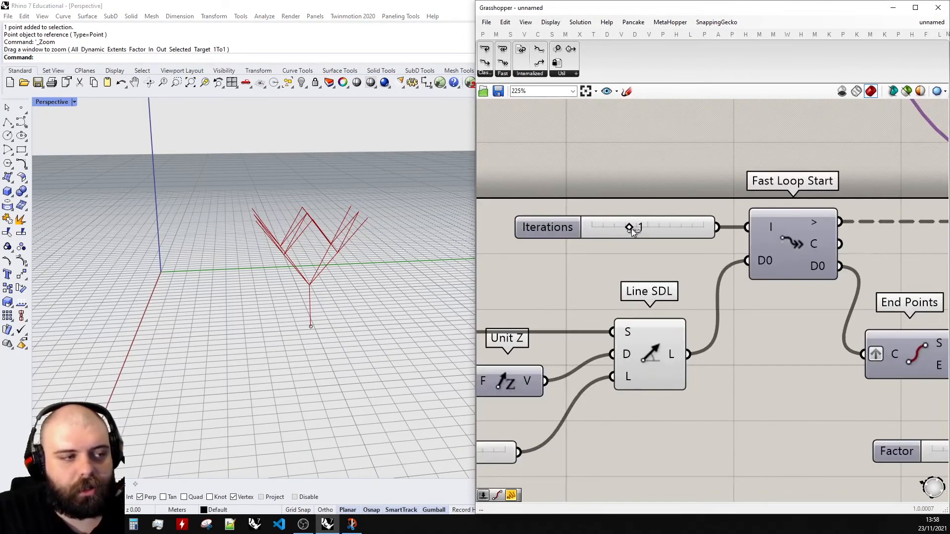
left_click_drag(632, 229, 705, 227)
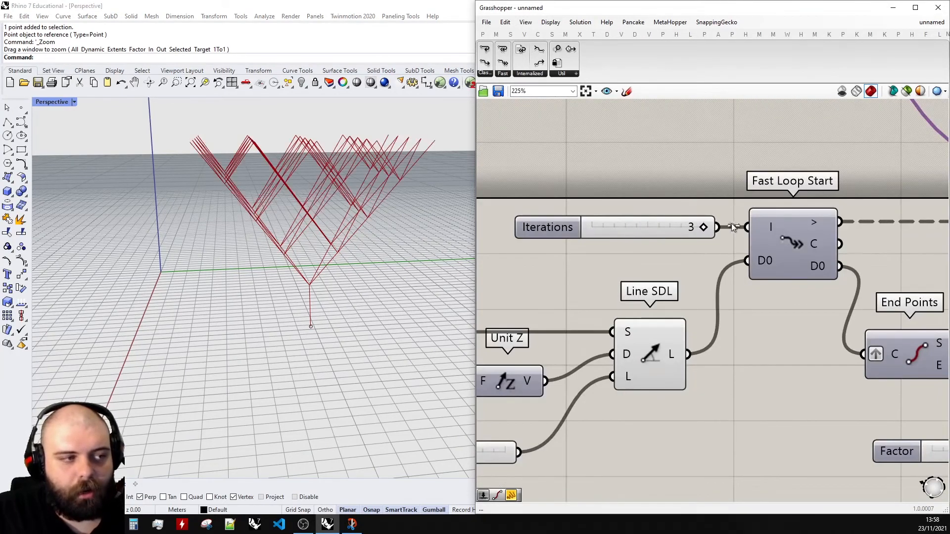
- Orbit and zoom the viewport to review the branching tree and the Vector Star component
right_click_drag(452, 229, 367, 227)
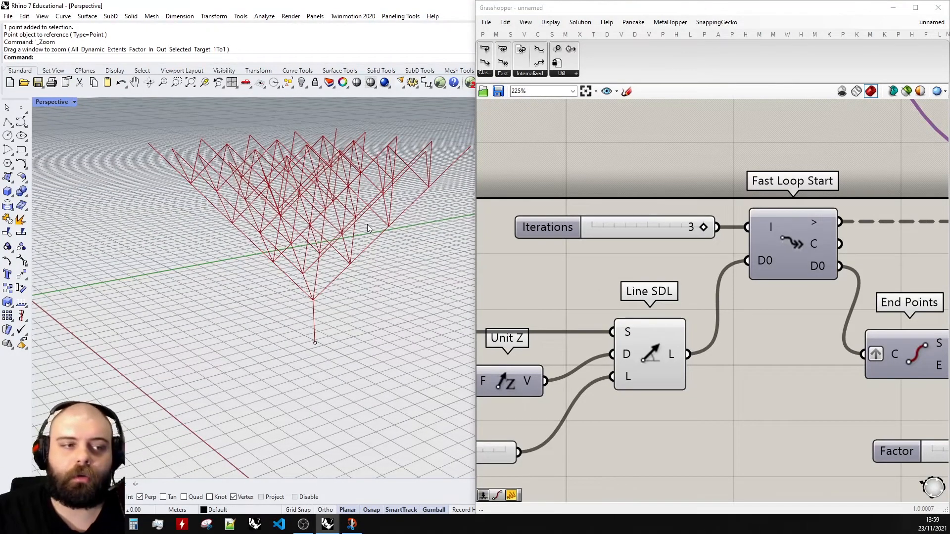
scroll(524, 180, "down", 8)
scroll(792, 237, "up", 4)
left_click(692, 233)
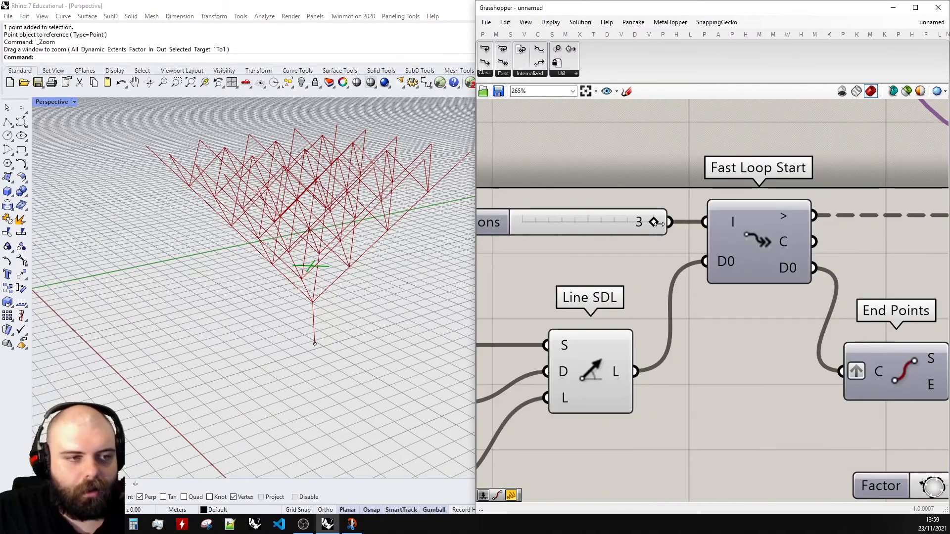
left_click_drag(654, 221, 589, 218)
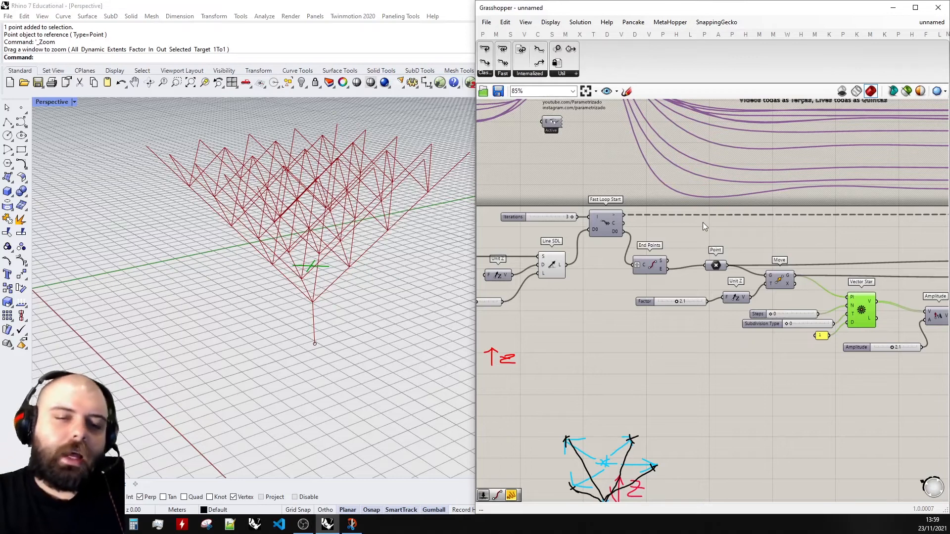
scroll(589, 273, "down", 3)
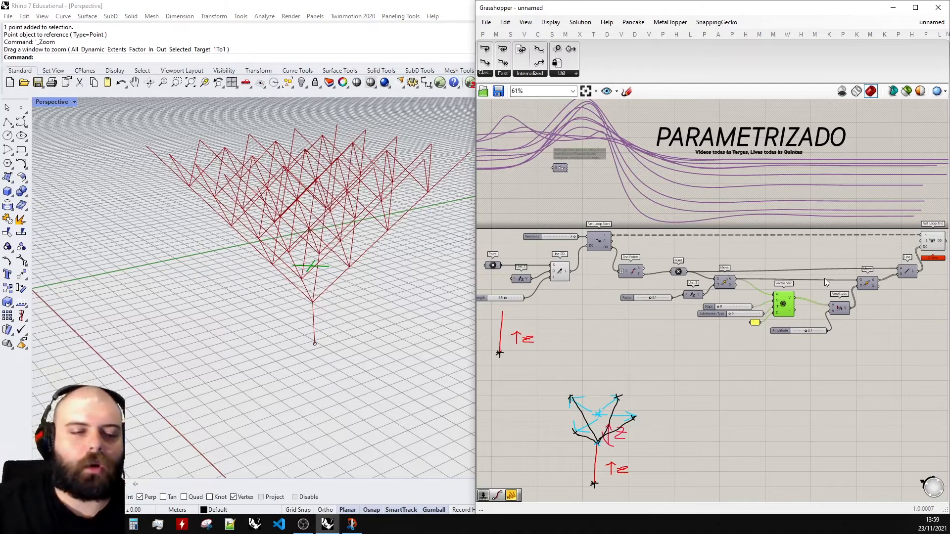
scroll(825, 278, "up", 3)
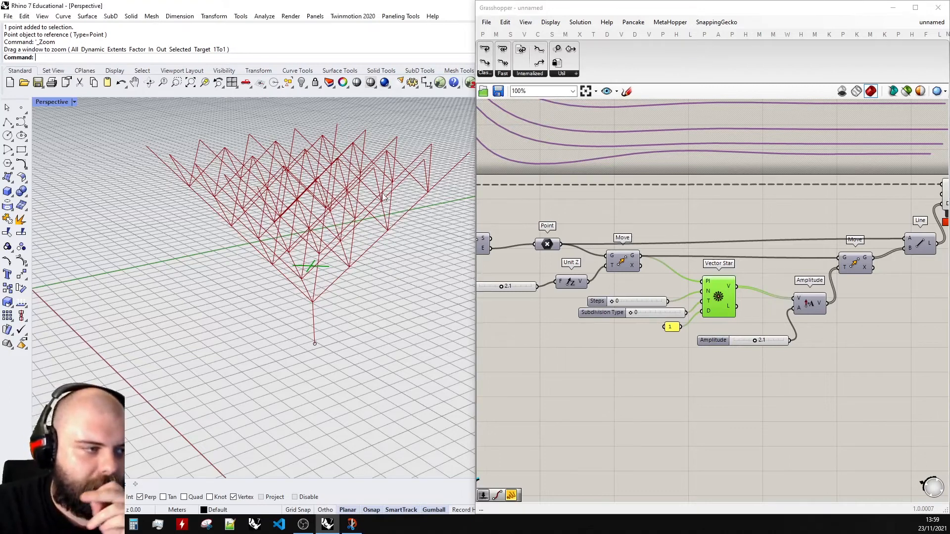
right_click_drag(394, 276, 365, 255)
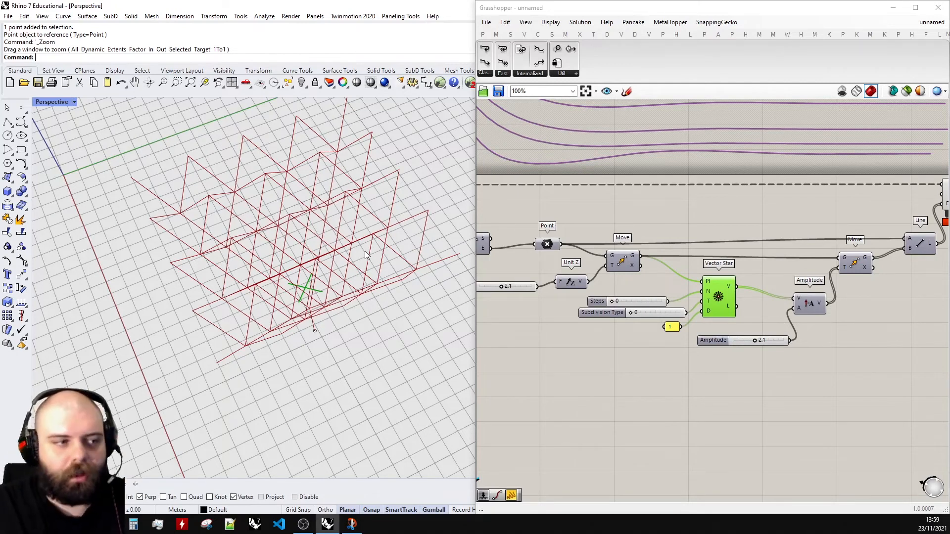
scroll(742, 235, "down", 2)
left_click(726, 283)
middle_click(727, 281)
left_click(755, 252)
left_click(765, 231)
scroll(905, 265, "down", 3)
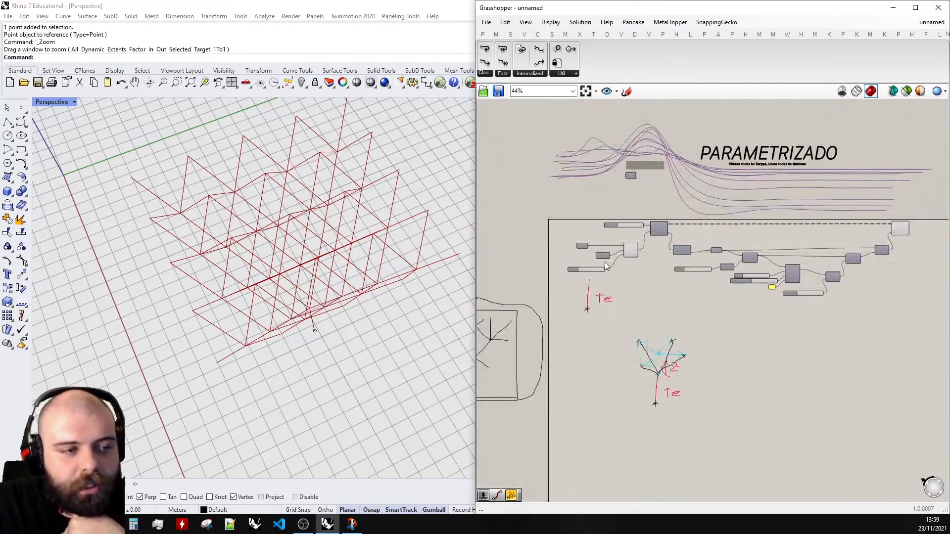
- Move the red Z-axis sketch lower on the canvas
scroll(607, 266, "up", 2)
left_click_drag(629, 363, 559, 290)
left_click_drag(584, 328, 575, 426)
left_click(651, 314)
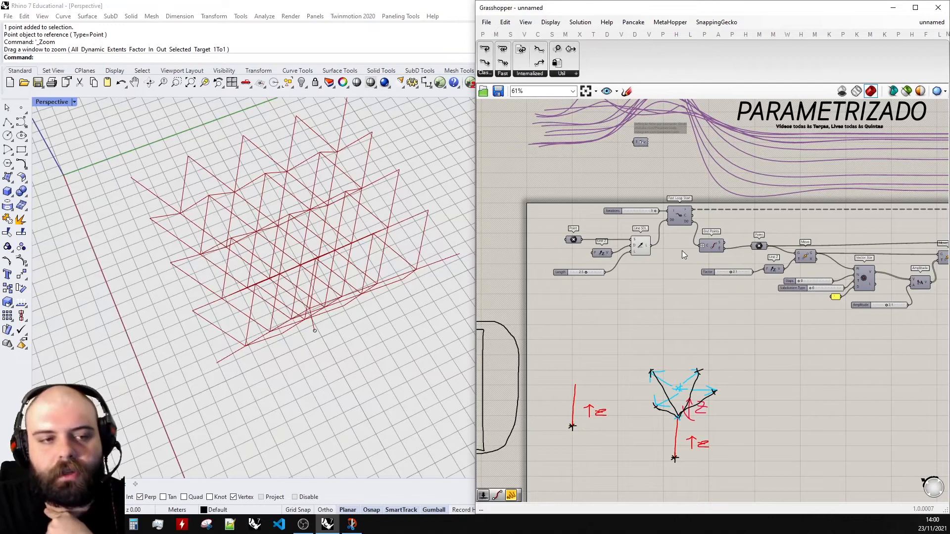
- Move the Factor, Steps, Subdivision Type and Amplitude sliders into a column beneath the Length slider
scroll(683, 251, "up", 3)
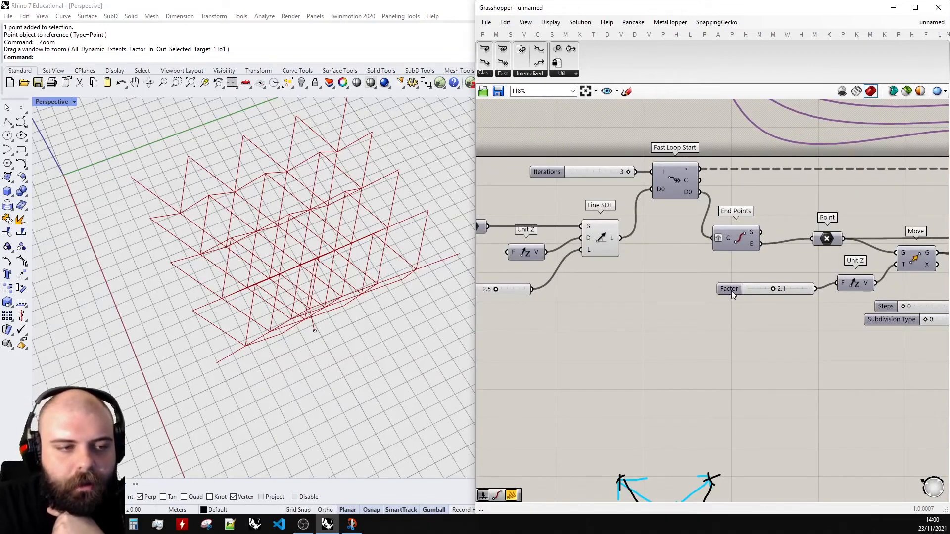
mouse_move(732, 293)
scroll(805, 275, "down", 1)
left_click_drag(732, 290, 563, 305)
scroll(607, 292, "up", 3)
scroll(545, 284, "down", 3)
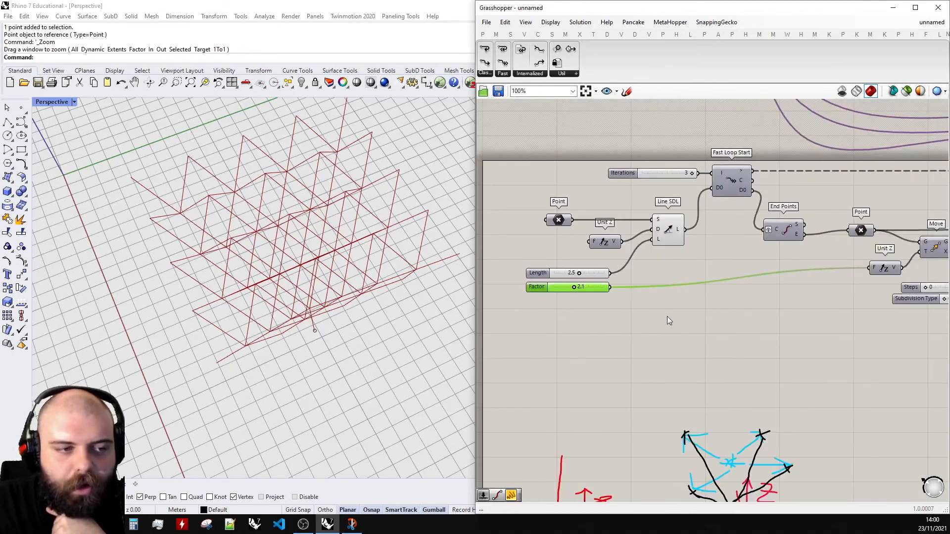
left_click_drag(842, 322, 792, 270)
scroll(836, 291, "down", 2)
left_click_drag(836, 291, 584, 284)
scroll(533, 283, "down", 2)
scroll(808, 303, "up", 3)
left_click_drag(695, 281, 575, 271)
scroll(730, 281, "down", 3)
scroll(753, 281, "down", 2)
scroll(598, 289, "up", 5)
left_click(616, 194)
scroll(617, 194, "up", 3)
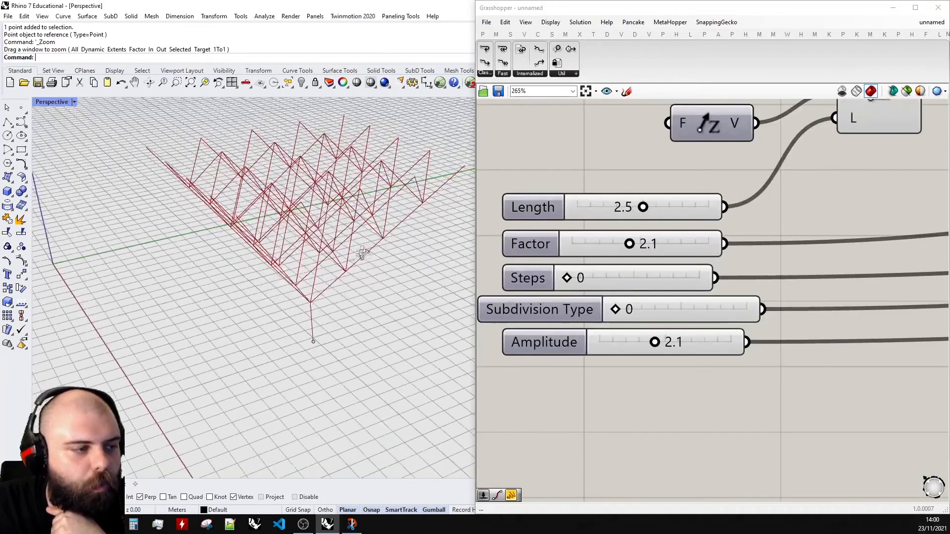
- Set Length to 2.9, Factor to 1.7 and Steps to 1
mouse_move(646, 207)
left_mouse_down()
mouse_move(708, 207)
mouse_move(653, 207)
left_mouse_up()
mouse_move(629, 244)
left_mouse_down()
mouse_move(650, 244)
mouse_move(578, 244)
mouse_move(628, 243)
mouse_move(618, 244)
left_mouse_up()
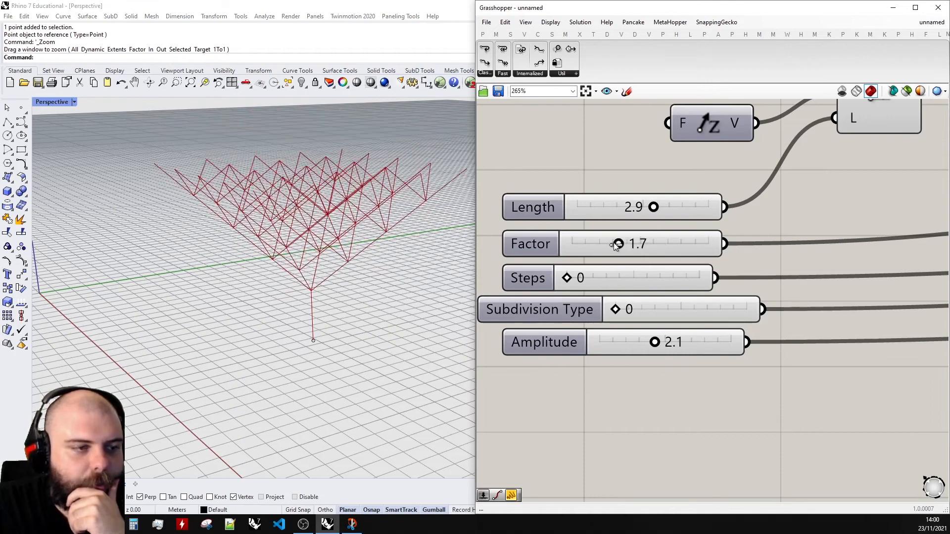
left_click_drag(572, 279, 596, 278)
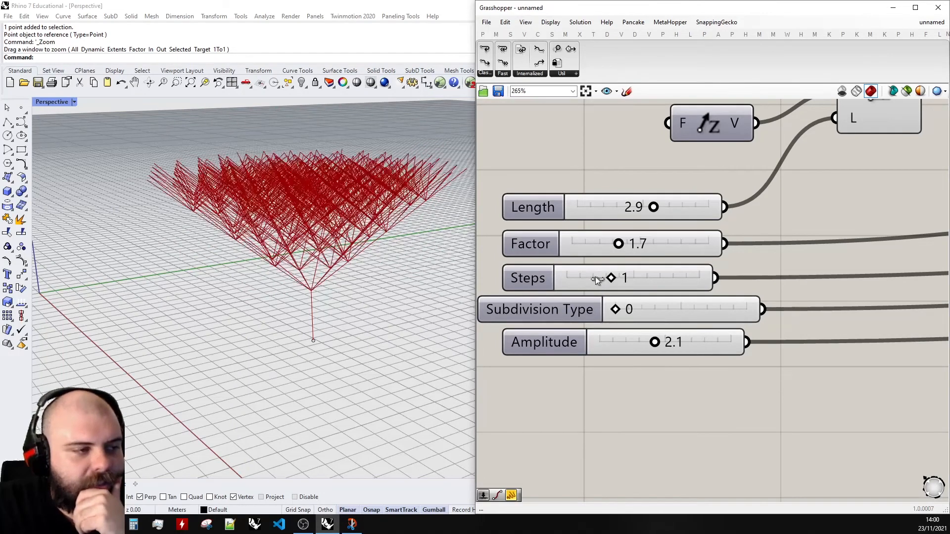
right_click_drag(312, 203, 272, 235)
scroll(273, 234, "up", 10)
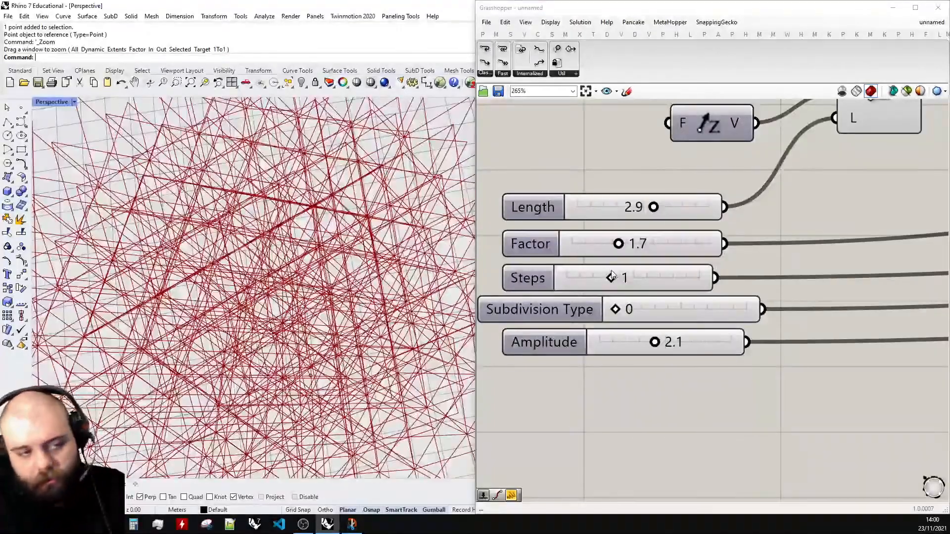
- Set the Subdivision Type slider to 1
left_click(627, 313)
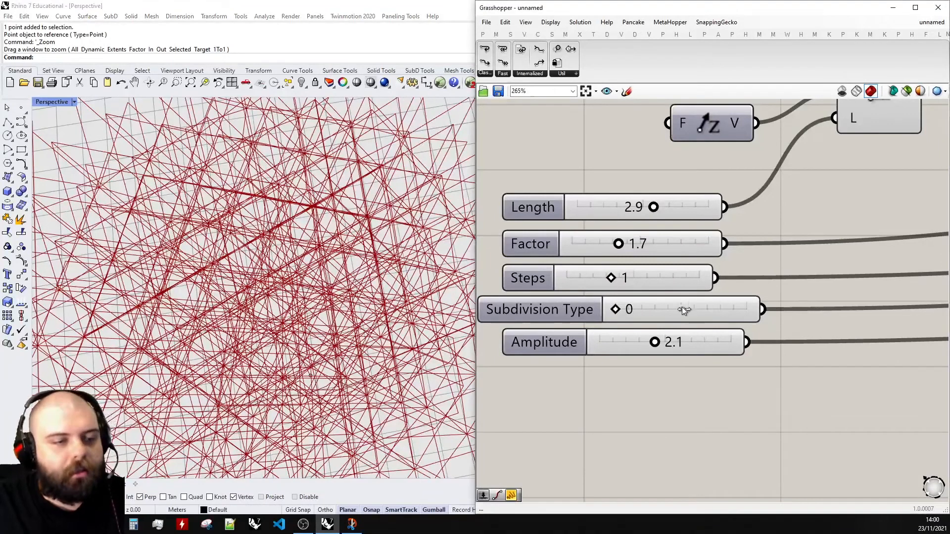
left_click_drag(683, 311, 732, 311)
scroll(317, 277, "down", 5)
right_click_drag(317, 297, 359, 265)
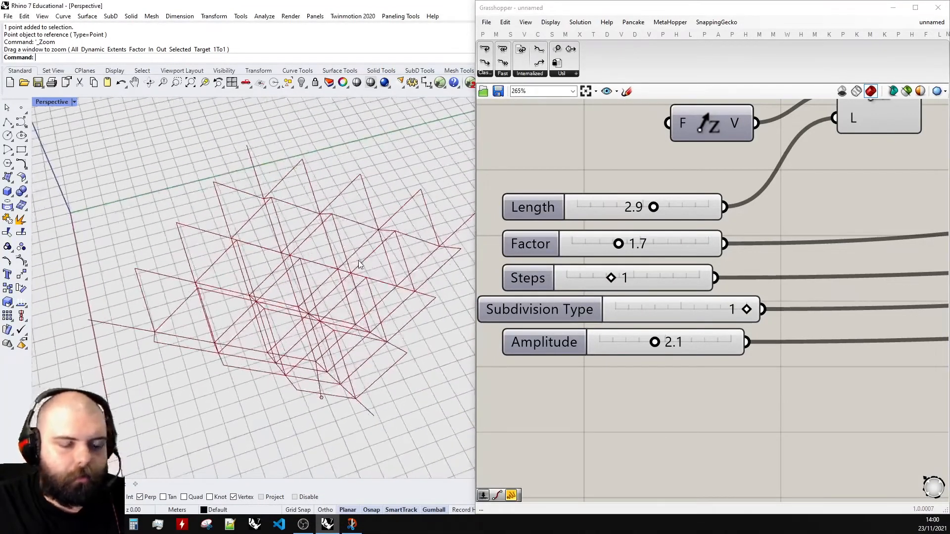
right_click_drag(384, 303, 374, 275)
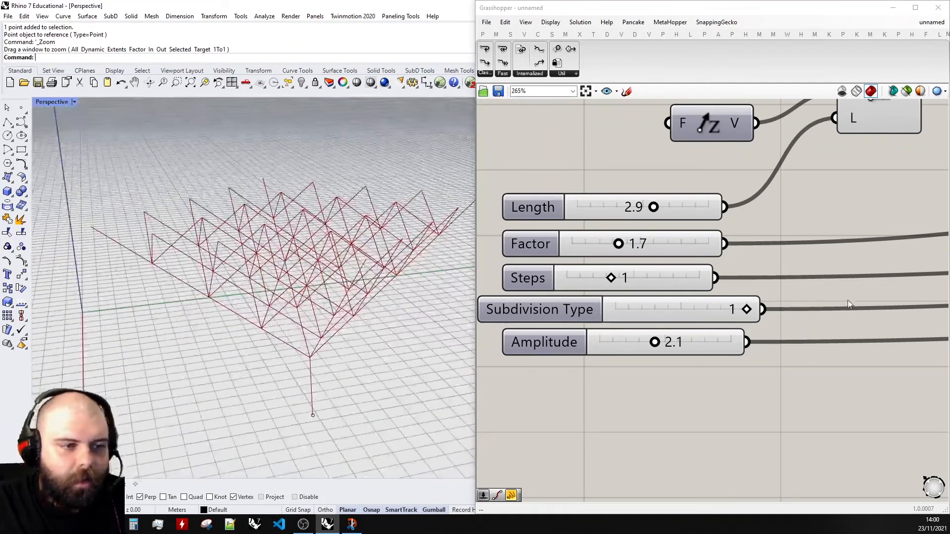
left_click_drag(748, 311, 794, 311)
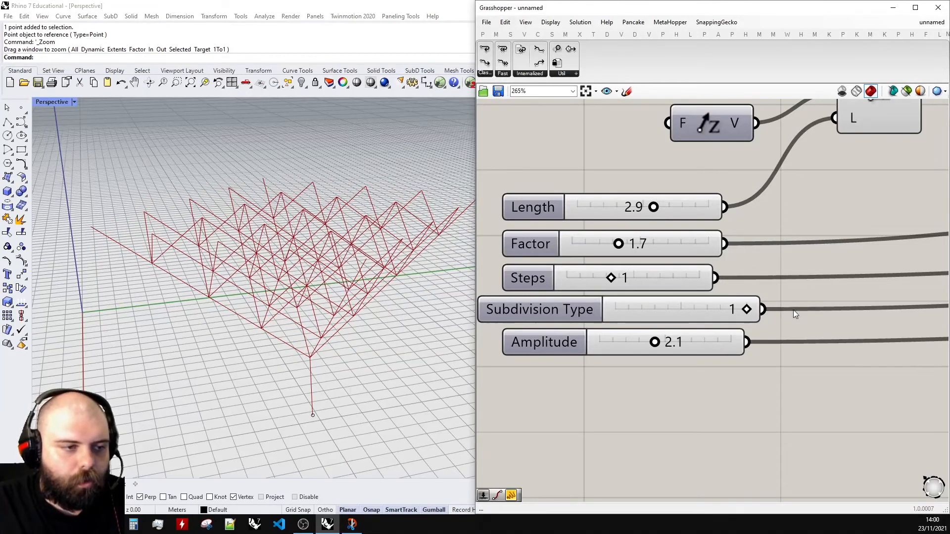
- Set Steps to 2 and Amplitude to 1.7
left_click_drag(612, 277, 656, 278)
right_click_drag(407, 253, 410, 292)
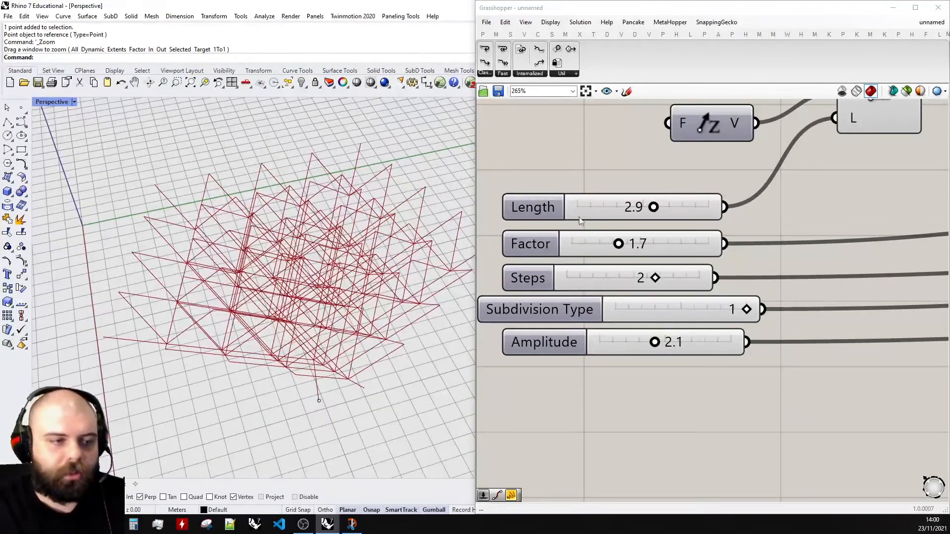
left_click_drag(655, 342, 681, 340)
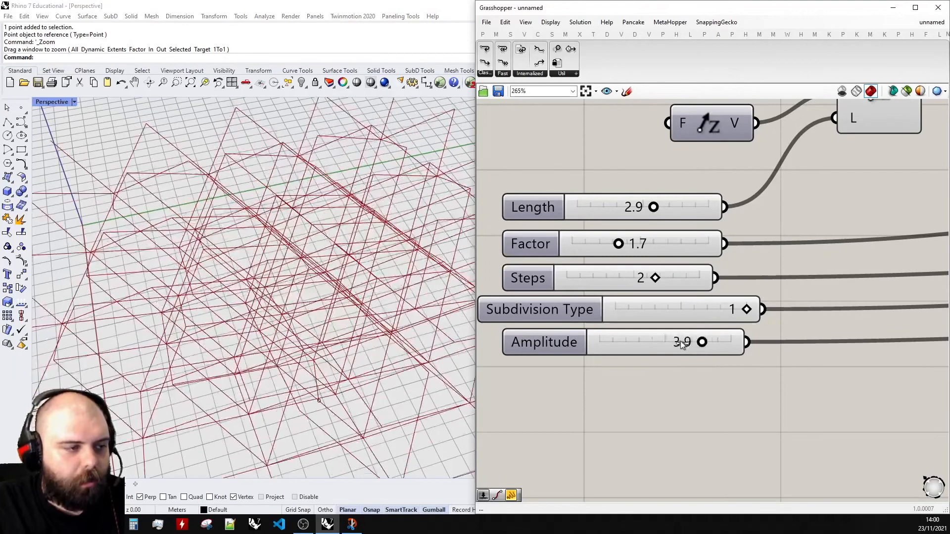
right_click_drag(381, 336, 383, 272)
scroll(383, 277, "up", 4)
left_click_drag(681, 343, 646, 342)
scroll(644, 223, "down", 4)
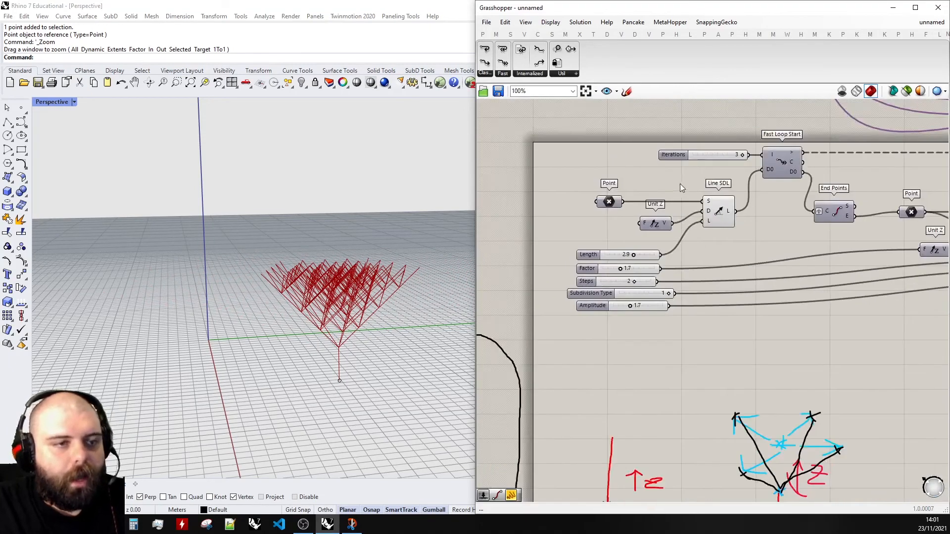
- Move the Iterations slider to the top of the slider column and set it to 1
scroll(693, 163, "up", 3)
scroll(749, 146, "down", 3)
left_click_drag(711, 137, 624, 235)
scroll(641, 260, "up", 3)
scroll(605, 219, "up", 2)
left_click(733, 215)
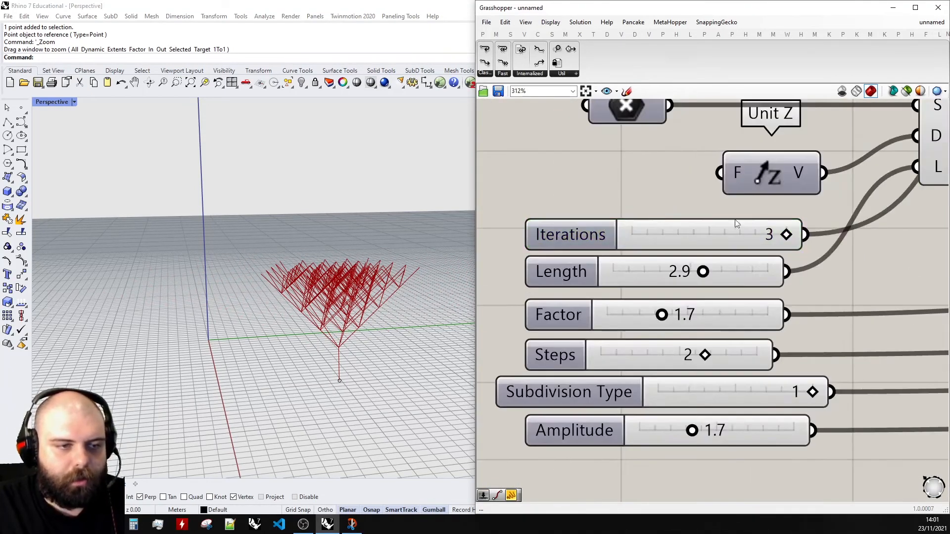
left_click_drag(792, 237, 477, 260)
right_click_drag(428, 267, 343, 279)
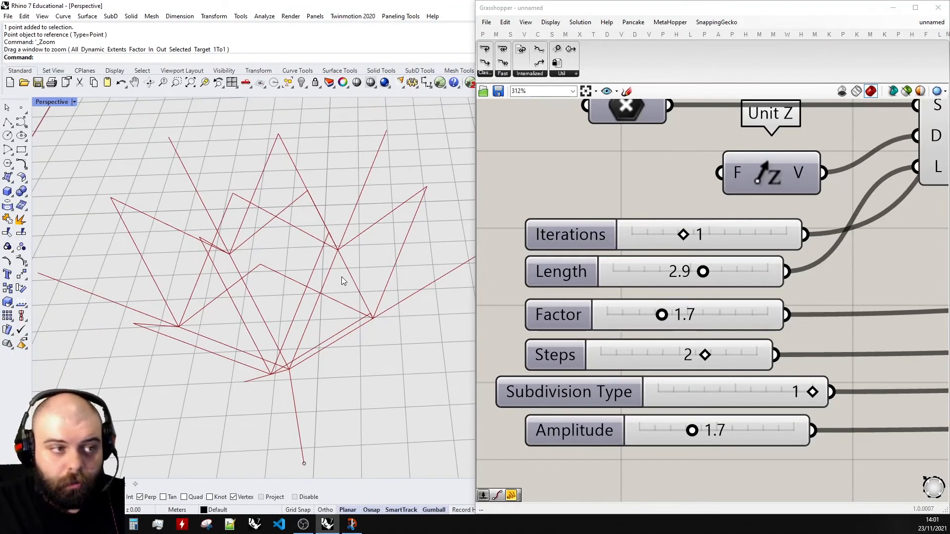
- Align the Subdivision Type slider with the other sliders in the column
left_click_drag(560, 394, 589, 388)
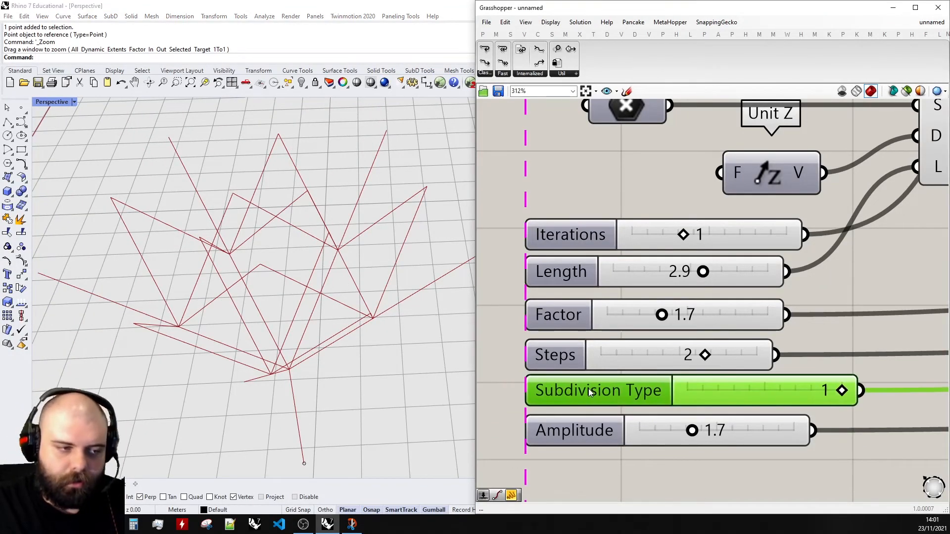
scroll(624, 255, "down", 1)
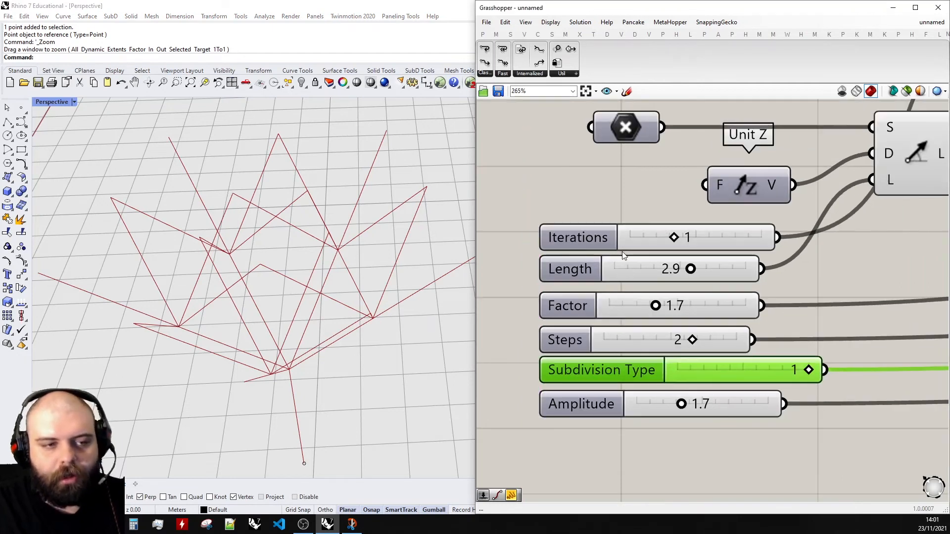
scroll(800, 419, "down", 1)
left_click_drag(753, 448, 623, 314)
left_click(629, 275)
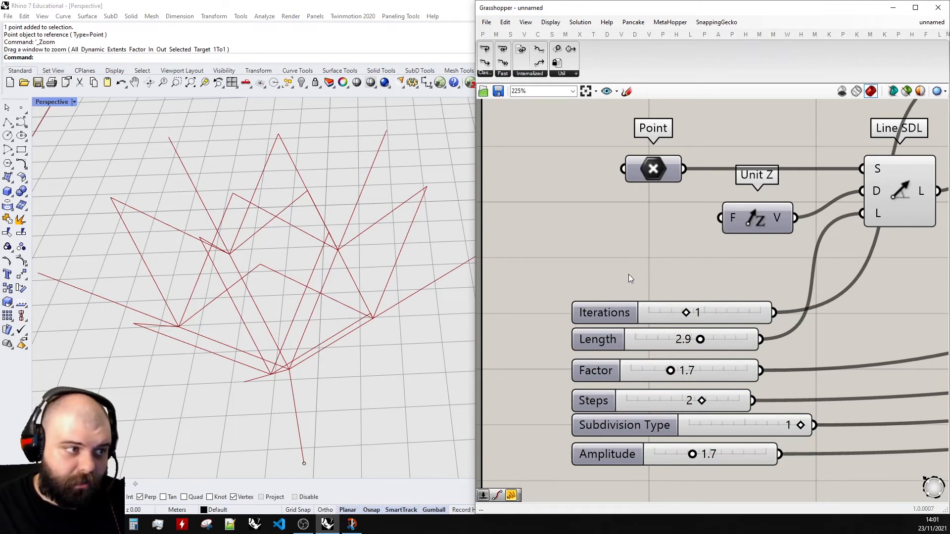
scroll(385, 258, "down", 5)
right_click_drag(385, 258, 362, 206)
scroll(548, 244, "down", 8)
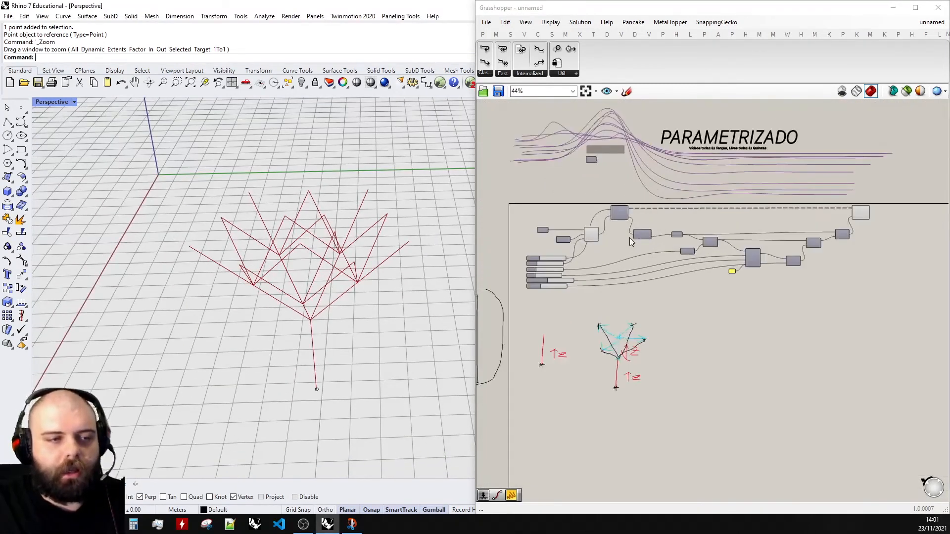
right_click_drag(304, 357, 314, 326)
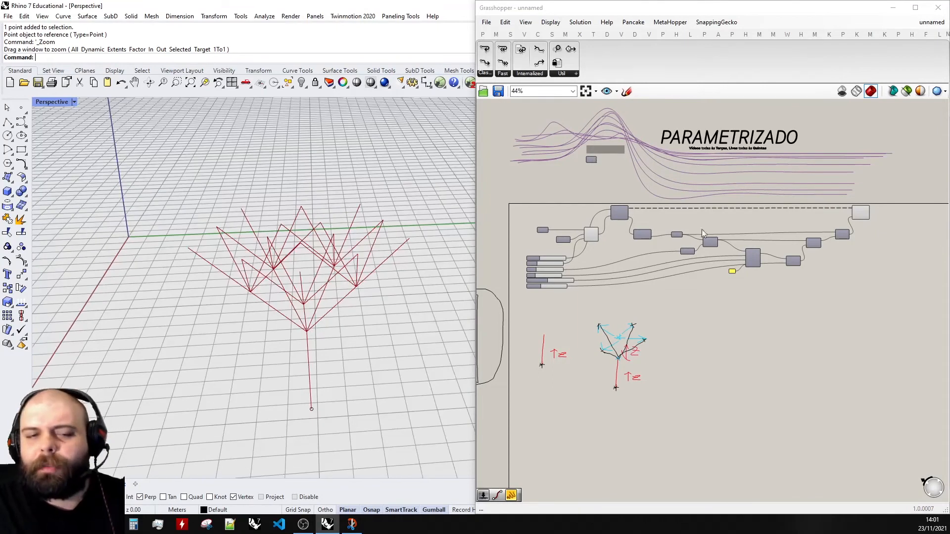
- Add a panel connected to the Fast Loop End's D0 output to inspect the looped lines
scroll(905, 205, "up", 7)
scroll(561, 254, "down", 3)
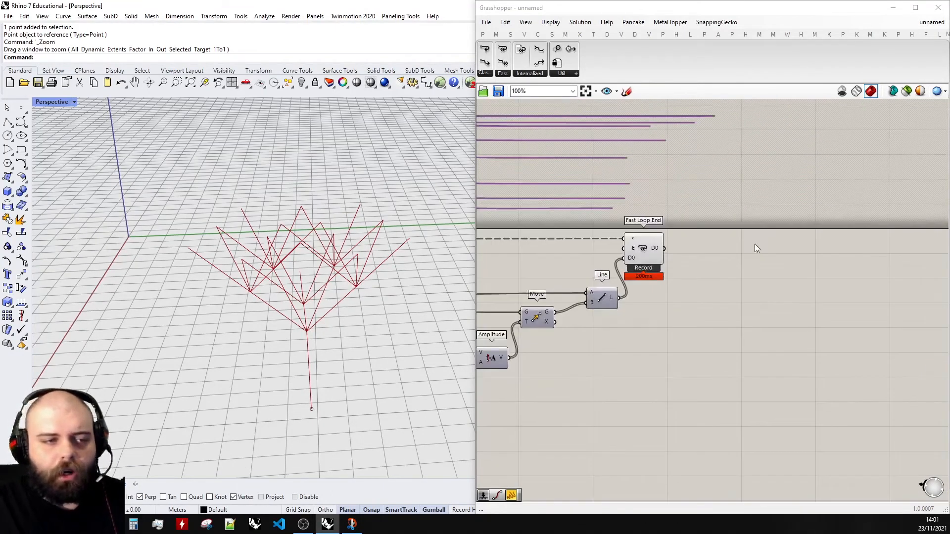
scroll(672, 243, "up", 4)
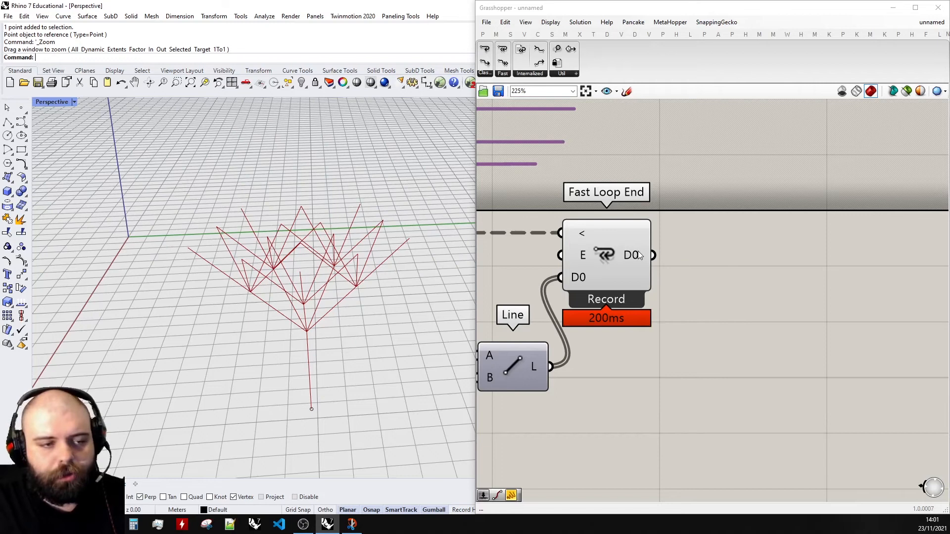
left_click(482, 34)
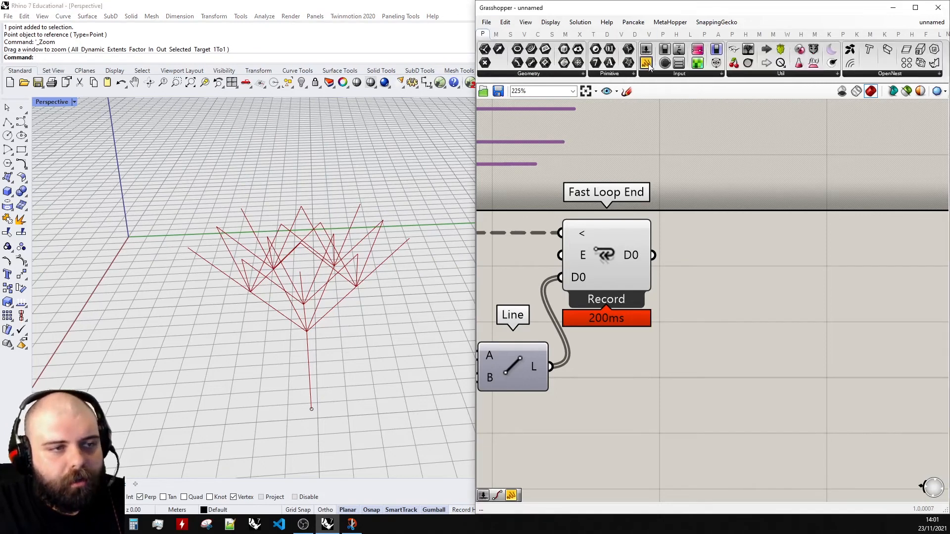
left_click_drag(647, 63, 779, 249)
left_click_drag(654, 256, 778, 228)
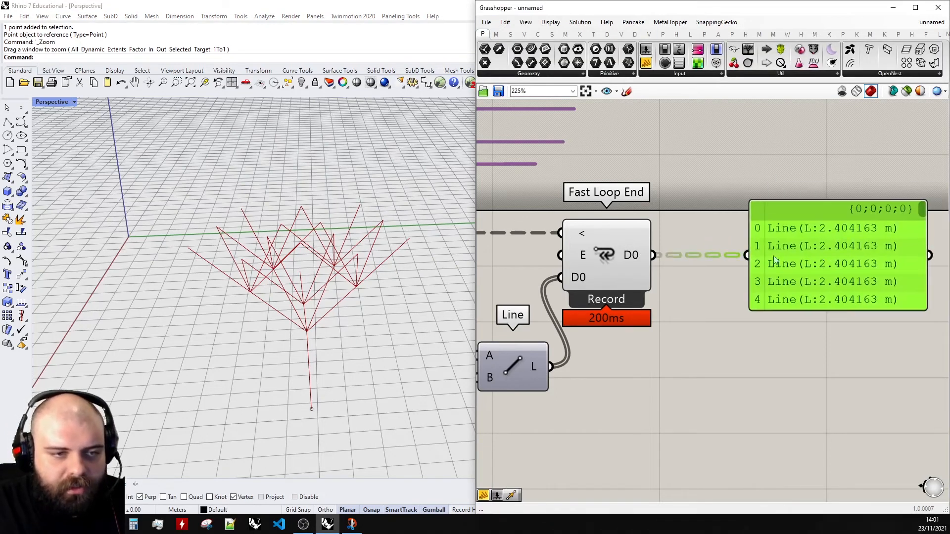
- Flatten the Fast Loop End's D0 output
scroll(841, 223, "down", 2)
scroll(839, 219, "up", 2)
left_click_drag(840, 220, 851, 197)
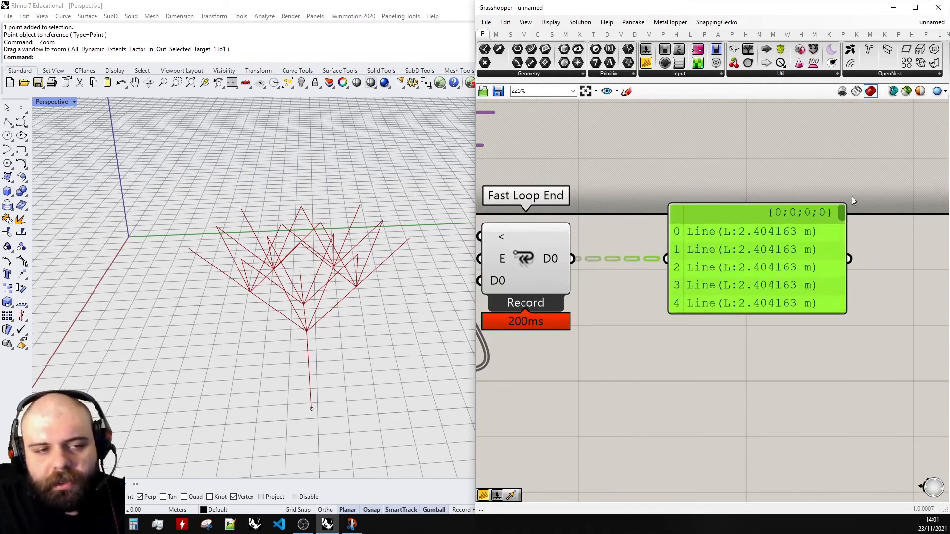
right_click(551, 263)
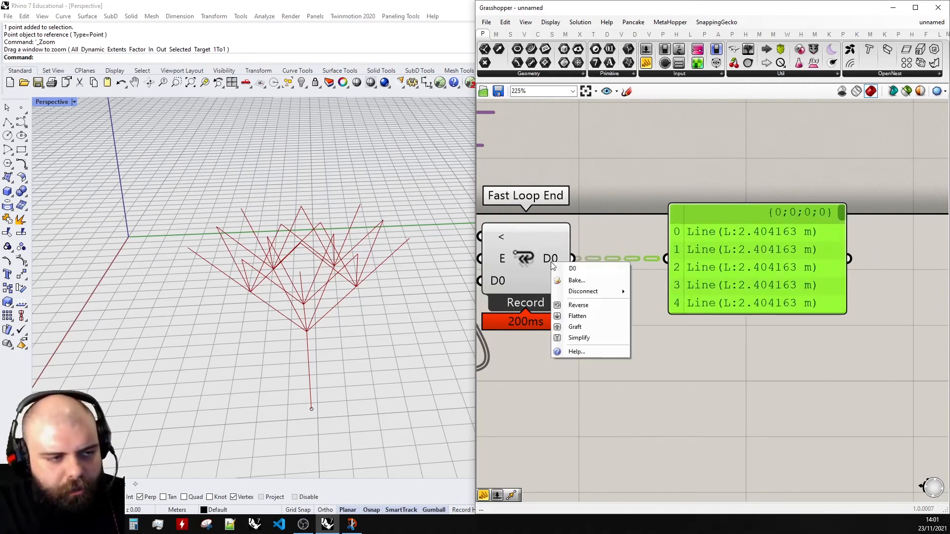
left_click(578, 318)
- Add a Pipe component beside the Fast Loop End
scroll(557, 277, "down", 2)
left_click_drag(661, 270, 809, 270)
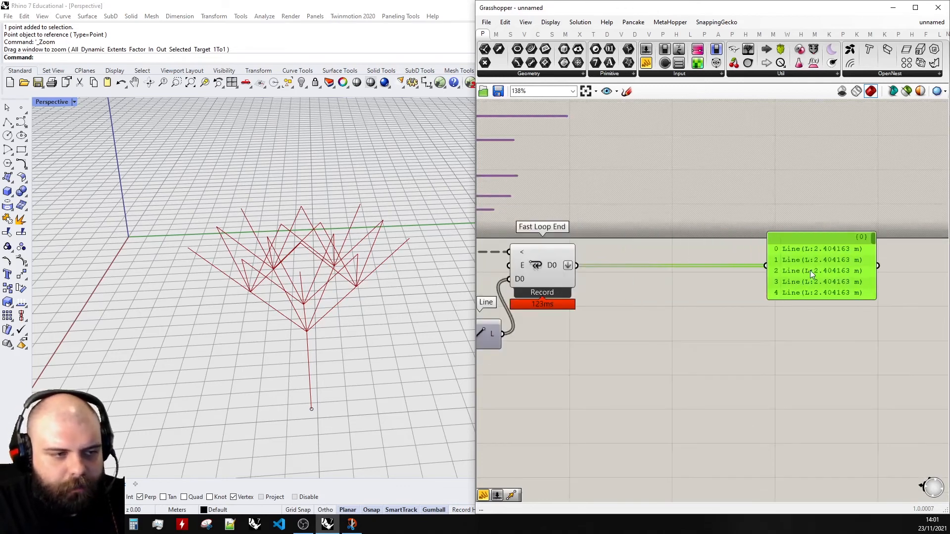
double_click(598, 334)
type("pipe")
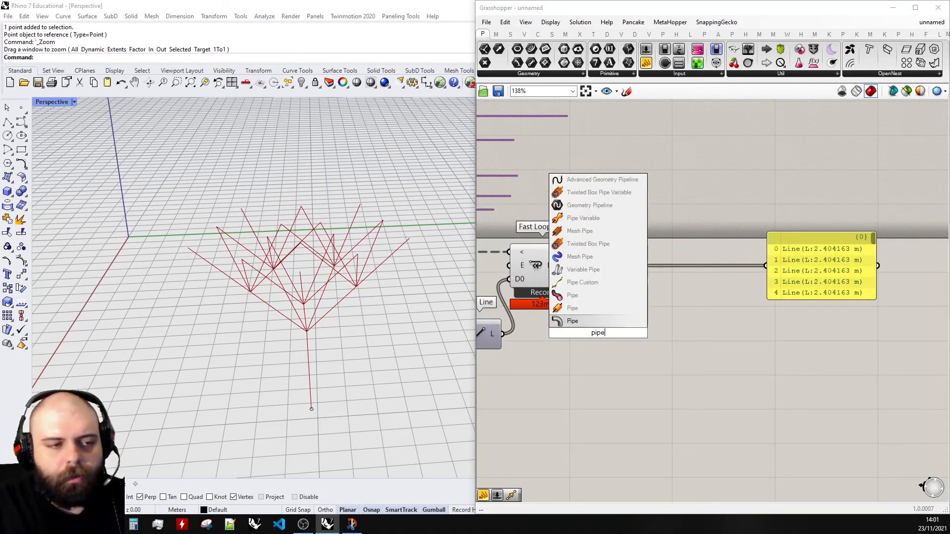
left_click(600, 308)
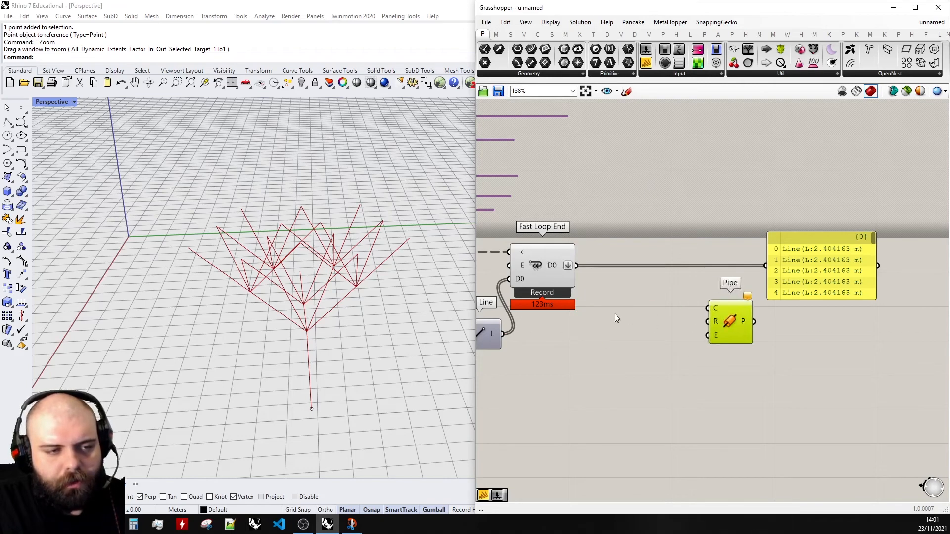
- Add a panel with the value .05 next to the Pipe component
scroll(615, 314, "up", 2)
double_click(690, 323)
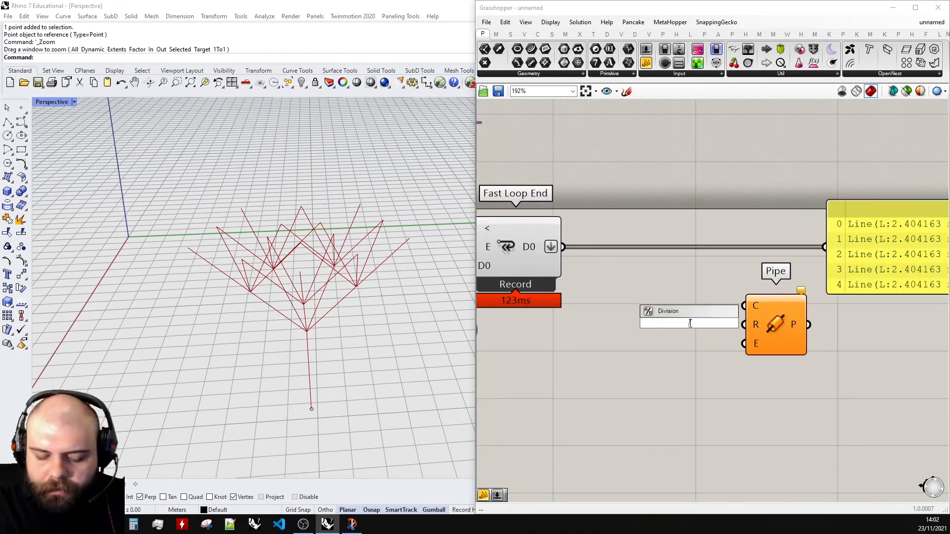
type("//;05")
key("Return")
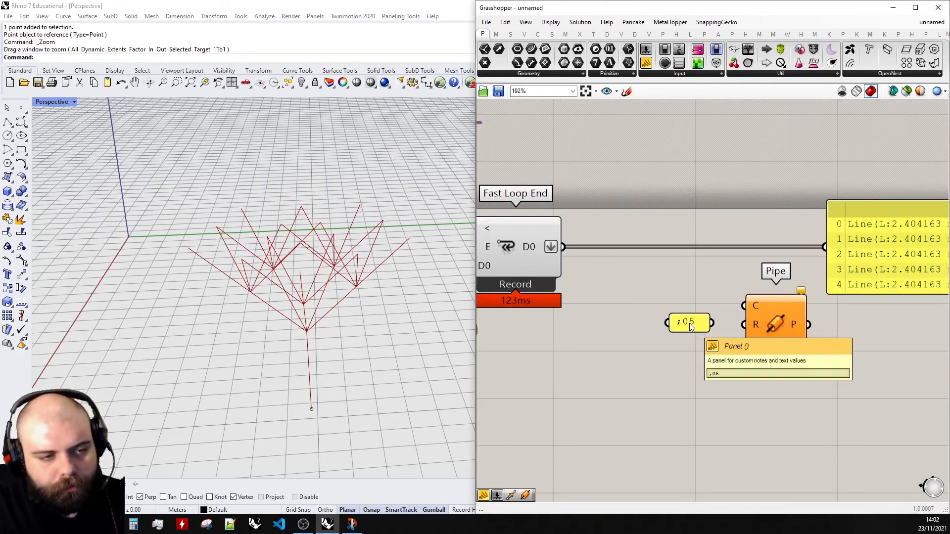
double_click(690, 323)
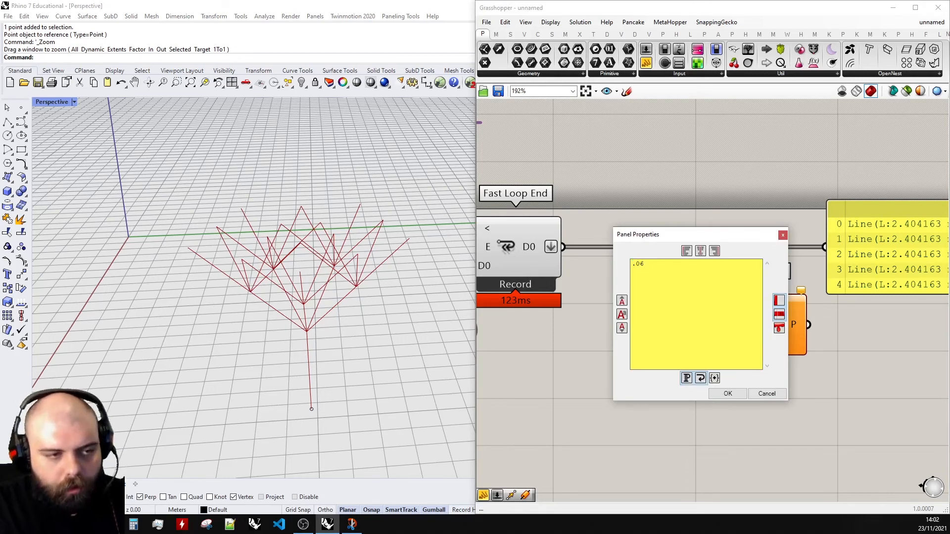
left_click(726, 393)
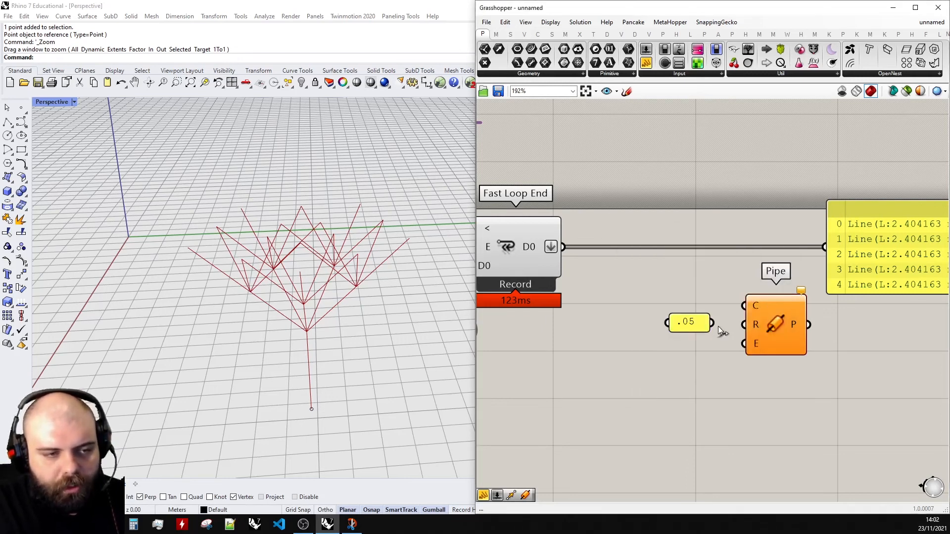
- Connect the Fast Loop End's D0 output to the Pipe's curves and the .05 panel to its radius
left_click_drag(567, 247, 747, 304)
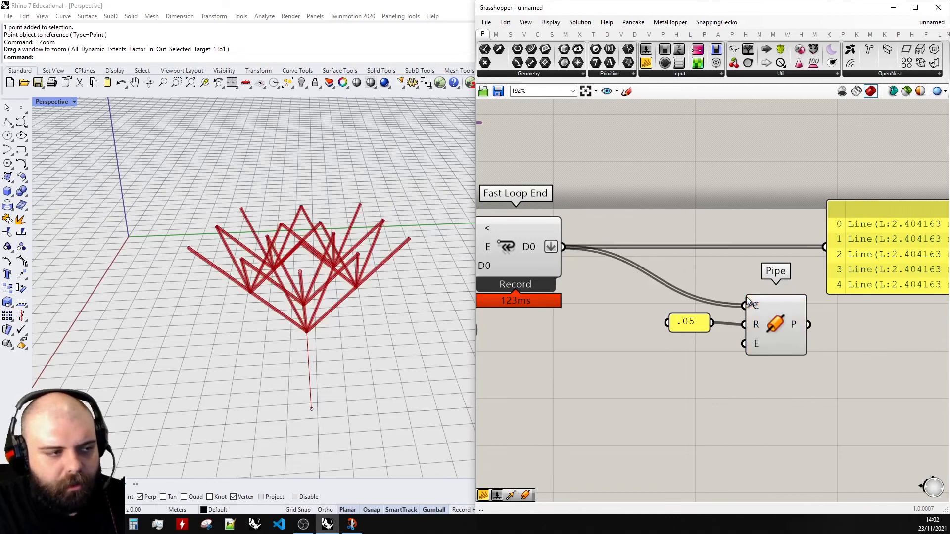
scroll(322, 336, "up", 6)
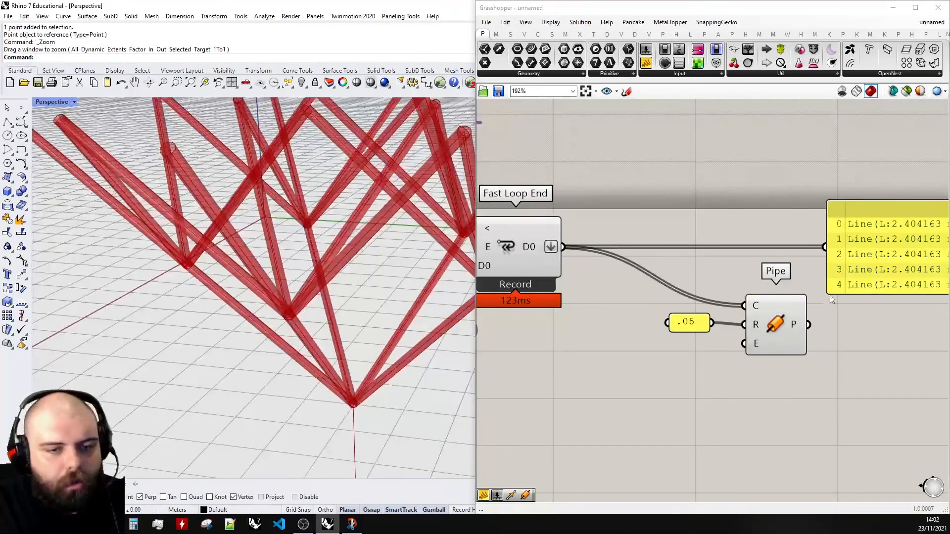
scroll(832, 300, "down", 6)
scroll(554, 307, "up", 4)
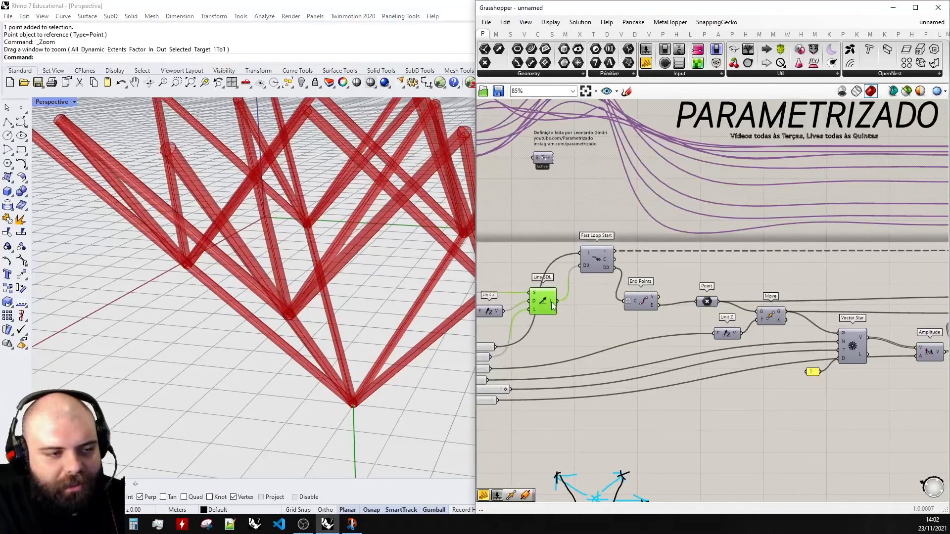
- Reconnect the Fast Loop End's D0 output to the Pipe's curve input
scroll(554, 307, "down", 3)
scroll(743, 303, "up", 3)
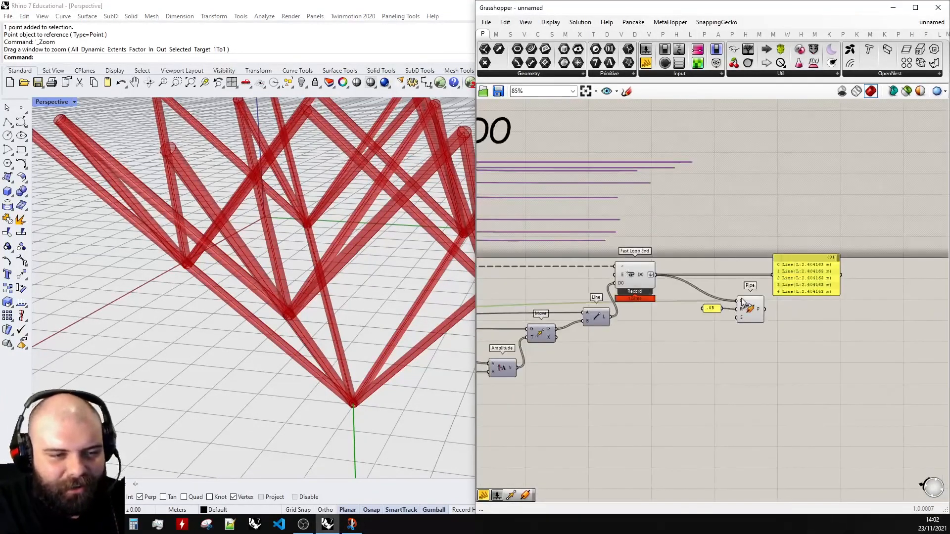
left_click_drag(742, 299, 742, 299)
scroll(668, 275, "up", 4)
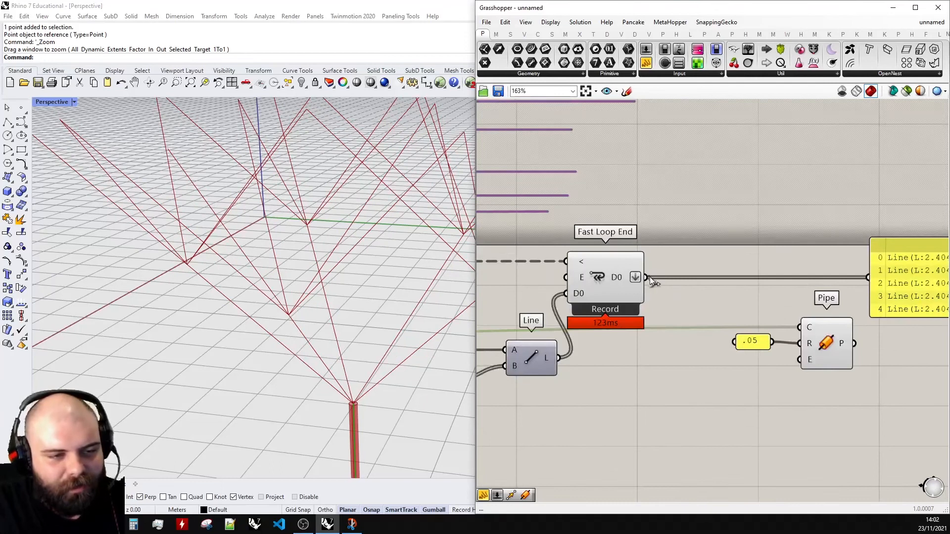
left_click_drag(647, 278, 801, 328, "shift")
- Move the Pipe component and its .05 radius panel lower on the canvas
left_click_drag(829, 402, 723, 303)
right_click(808, 331)
left_click(832, 402)
left_click_drag(796, 338, 807, 386)
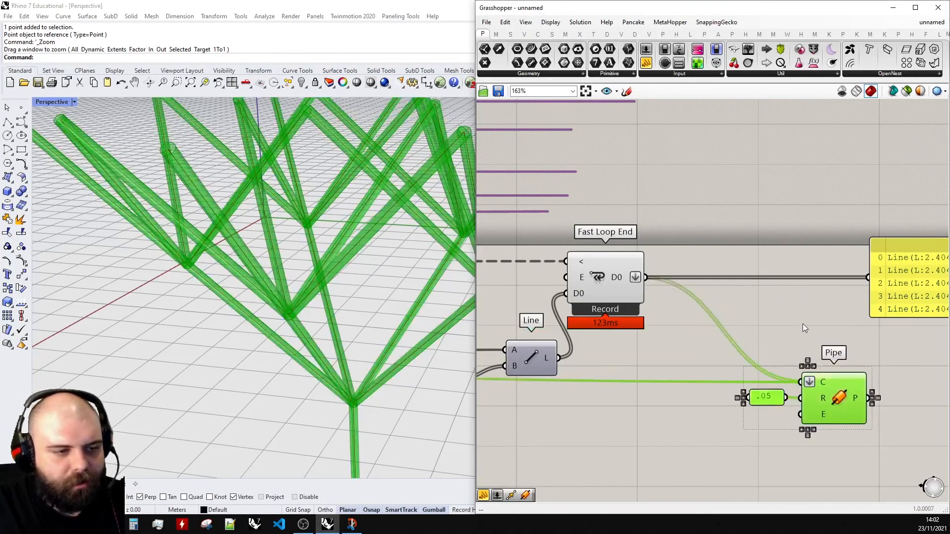
left_click(803, 323)
scroll(817, 280, "down", 8)
left_click_drag(785, 341, 516, 279)
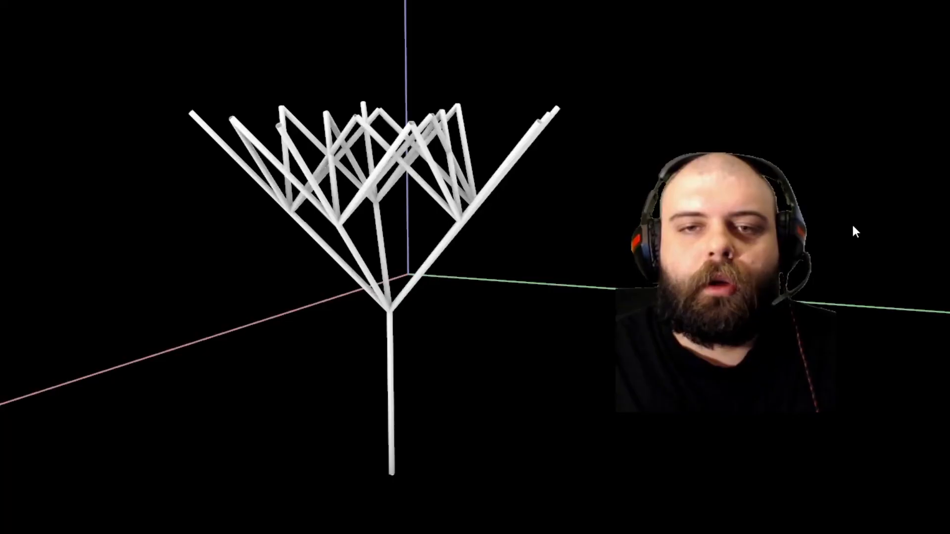